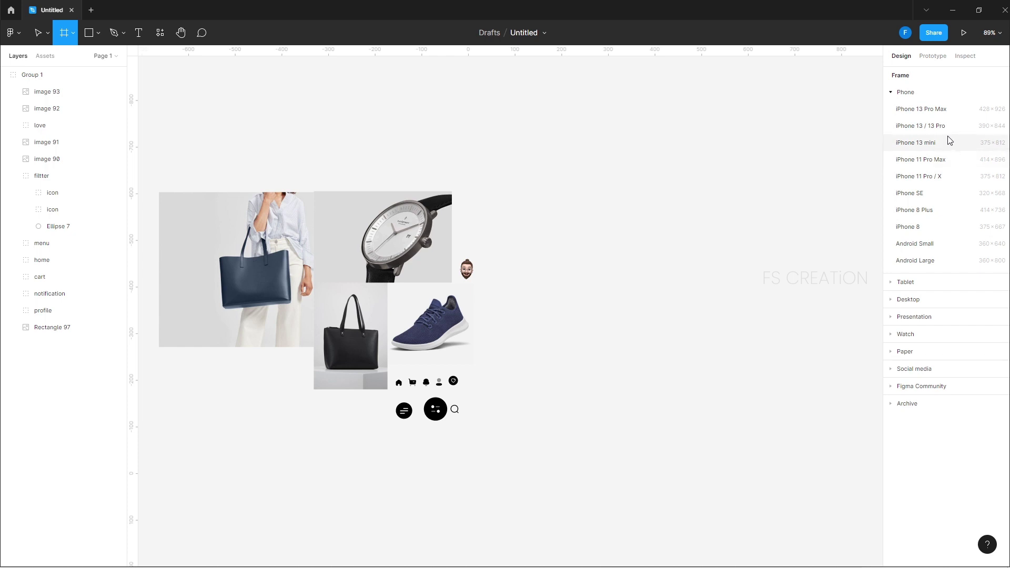
Create an iPhone 13 / 13 Pro frame on the empty canvas beside the image and icon assets.
{"action": "left_click", "coordinate": [947, 128]}
{"action": "left_click_drag", "start_coordinate": [507, 100], "coordinate": [536, 192]}
{"action": "scroll", "coordinate": [603, 148], "scroll_direction": "down", "scroll_amount": 3}
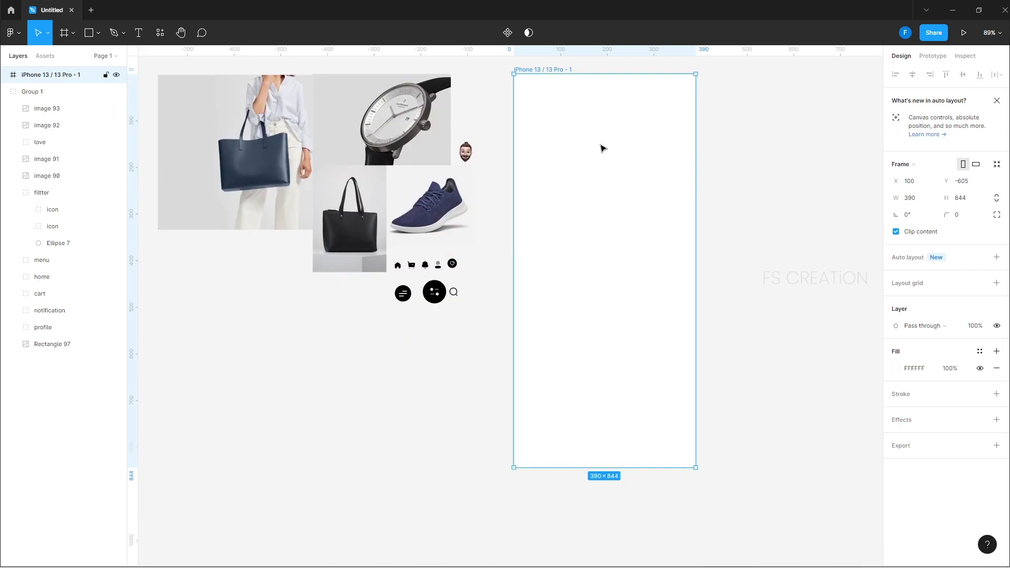
Add a column layout grid to the phone frame with 4 stretched columns and a margin of 30.
{"action": "left_click", "coordinate": [996, 283]}
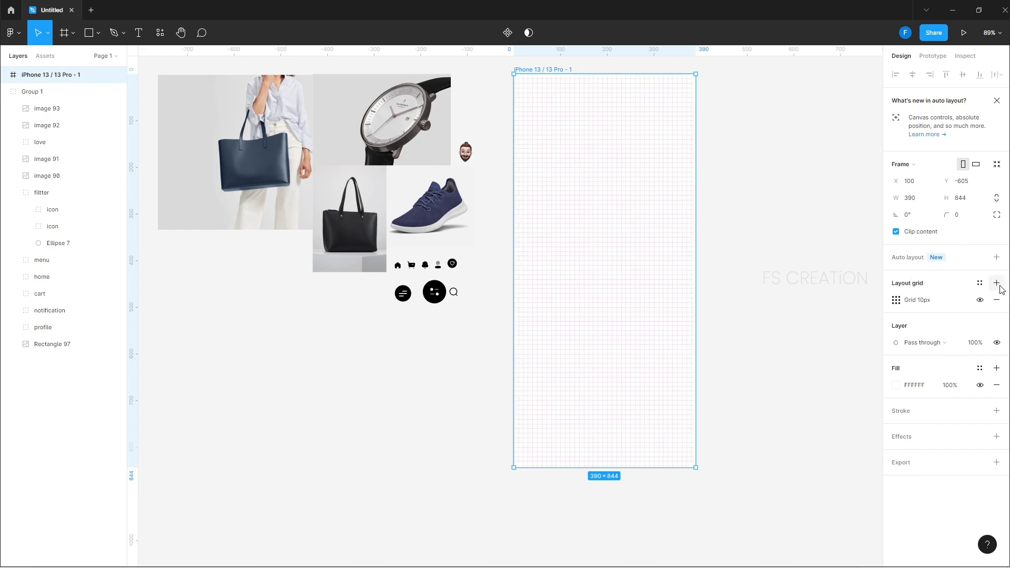
{"action": "left_click", "coordinate": [895, 300]}
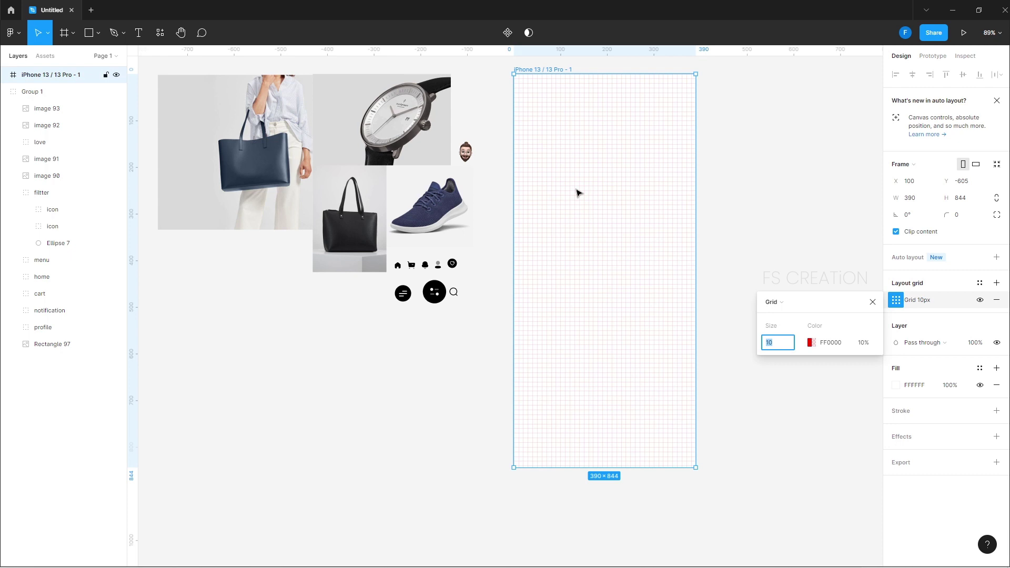
{"action": "left_click", "coordinate": [775, 309]}
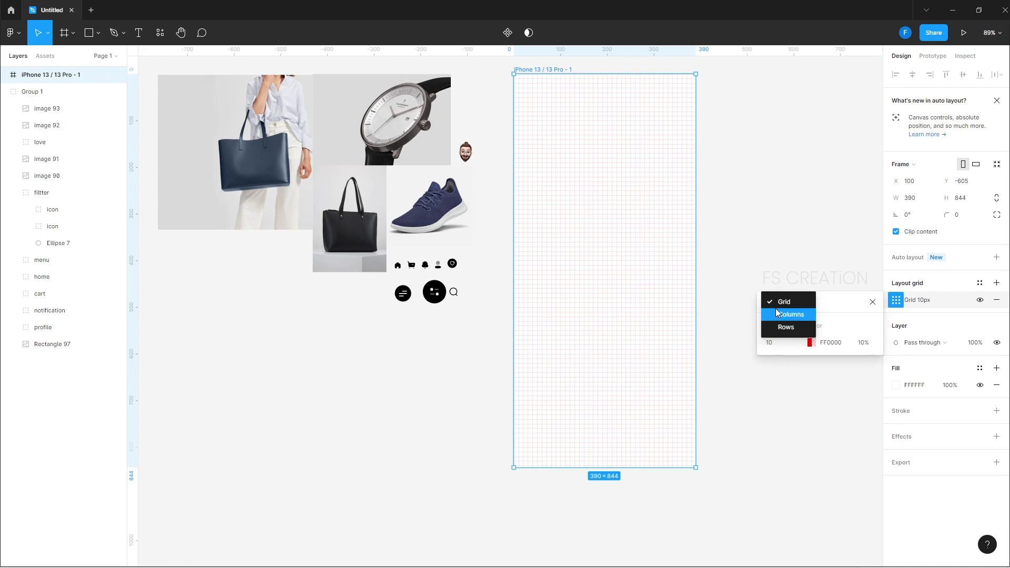
{"action": "left_click", "coordinate": [791, 314]}
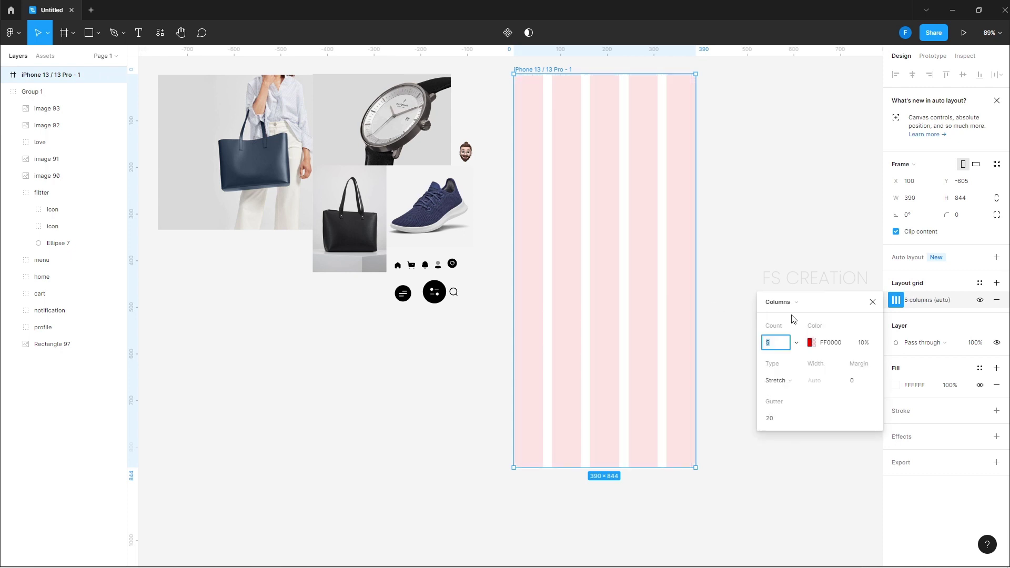
{"action": "type", "text": "4"}
{"action": "left_click", "coordinate": [853, 380]}
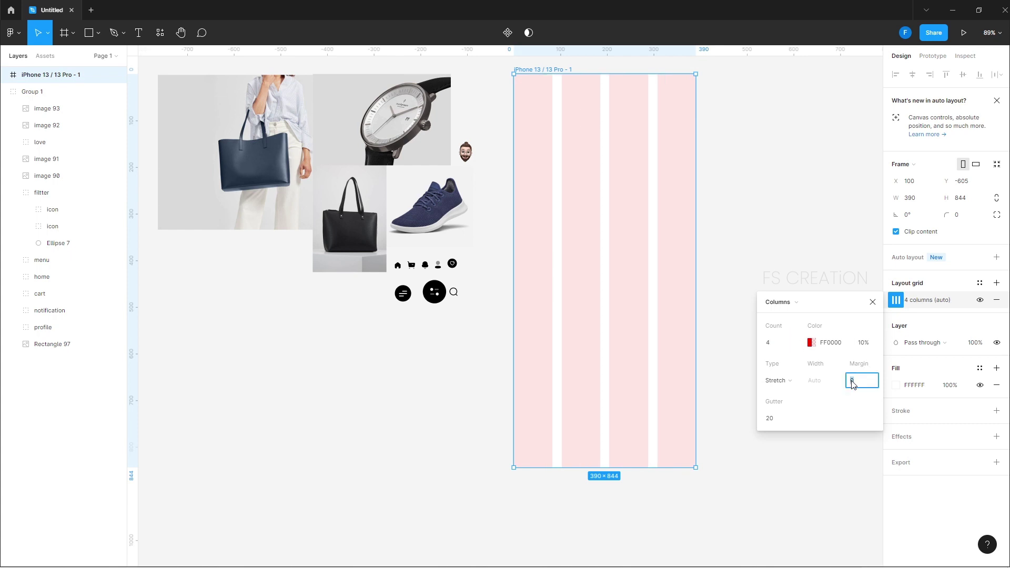
{"action": "key", "text": "Return"}
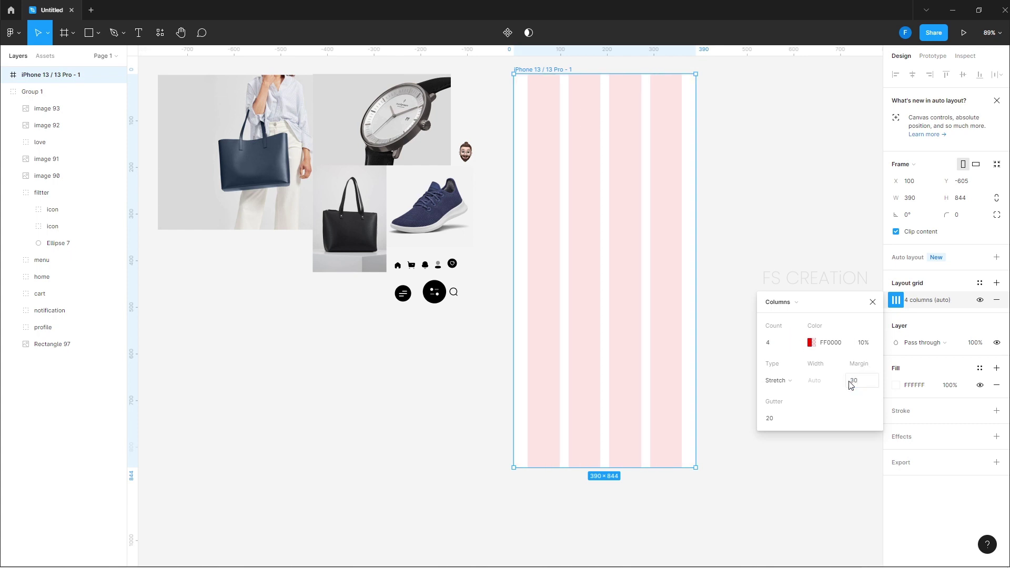
{"action": "left_click", "coordinate": [715, 139]}
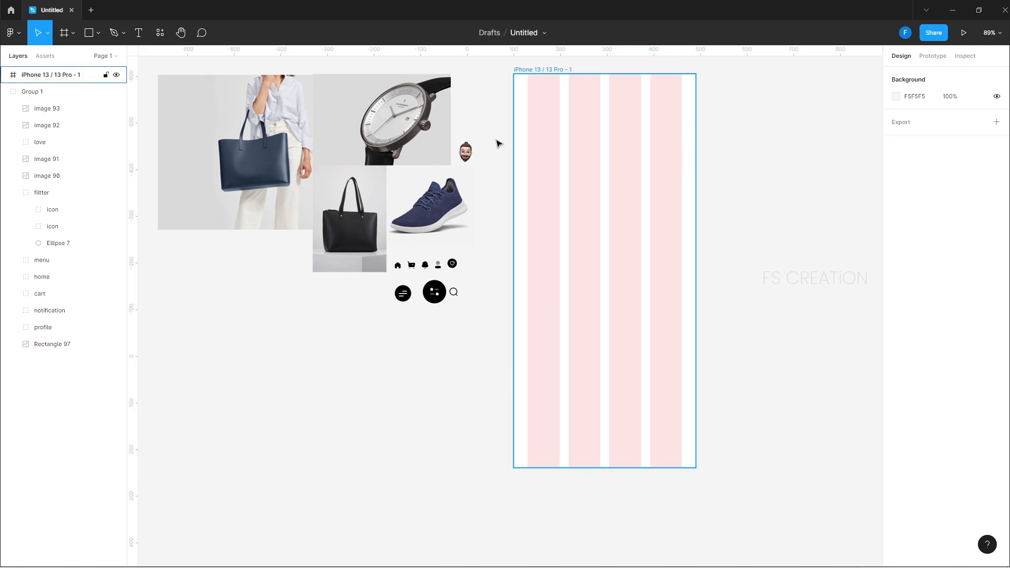
Add the text "Welcome" in the upper part of the phone frame, in Poppins Bold at size 25.
{"action": "scroll", "coordinate": [542, 212], "scroll_direction": "up", "scroll_amount": 2}
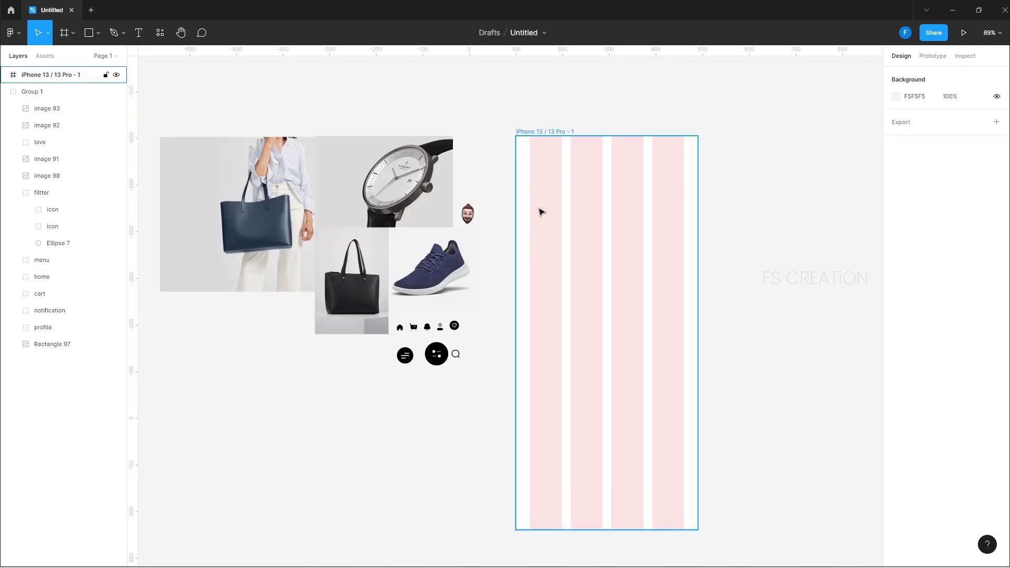
{"action": "key", "text": "t"}
{"action": "left_click", "coordinate": [547, 215]}
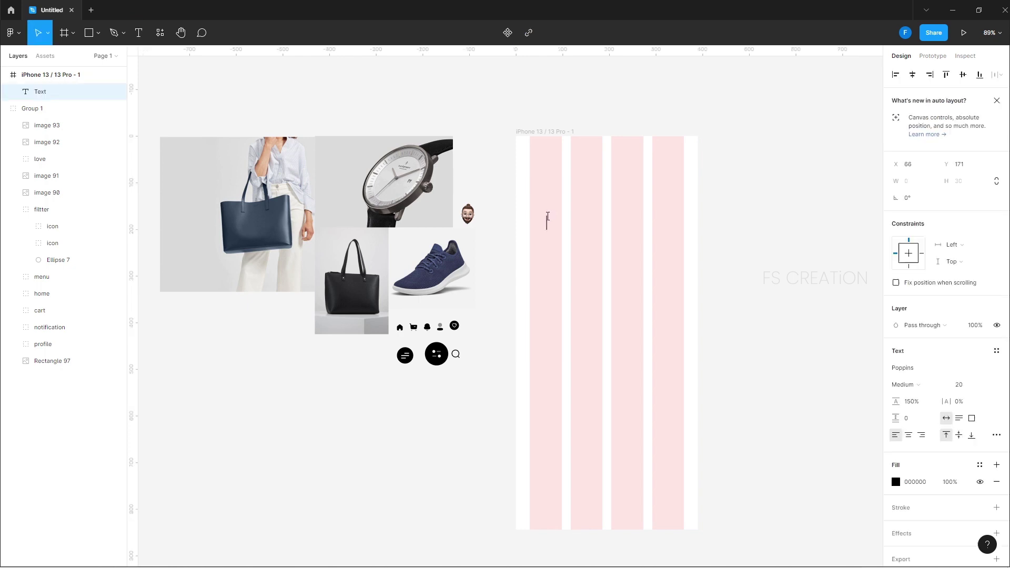
{"action": "type", "text": "Welcome"}
{"action": "key", "text": "ctrl+a"}
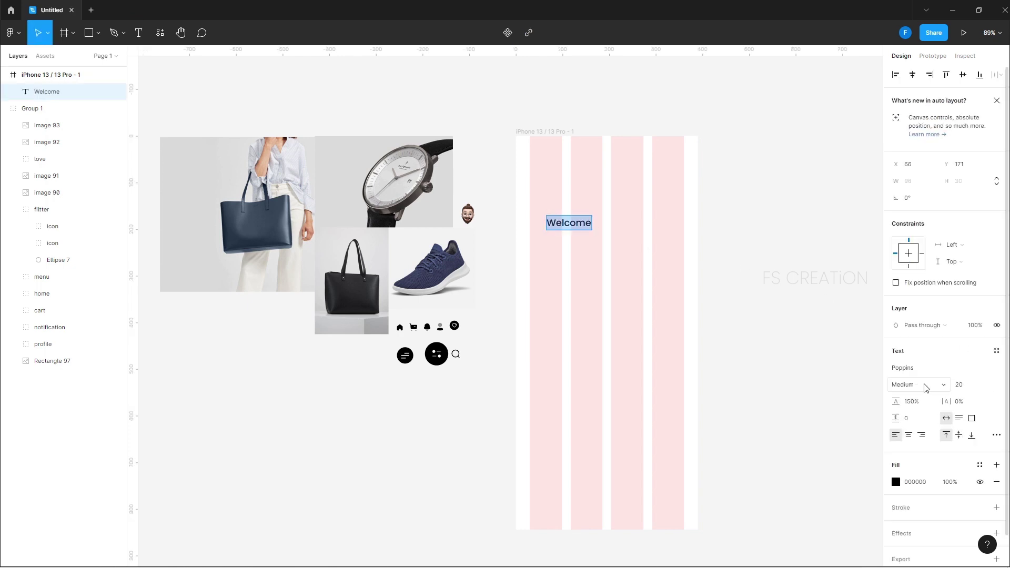
{"action": "left_click", "coordinate": [968, 385]}
{"action": "key", "text": "Return"}
{"action": "left_click", "coordinate": [929, 389]}
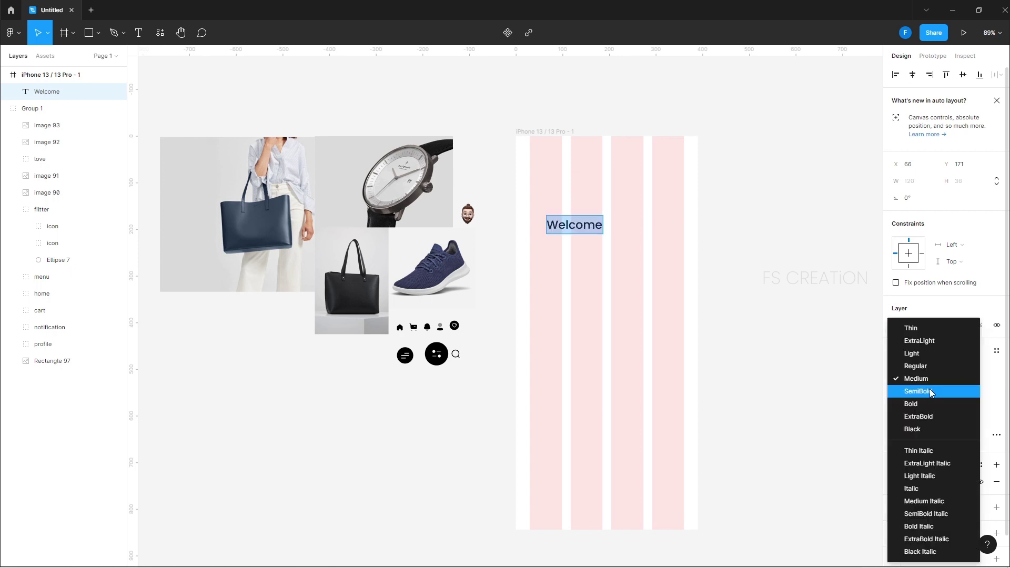
{"action": "left_click", "coordinate": [925, 405]}
Align "Welcome" with the first column's left edge and place a copy below it reading "Back" followed by the customer's first name.
{"action": "scroll", "coordinate": [610, 251], "scroll_direction": "up", "scroll_amount": 5}
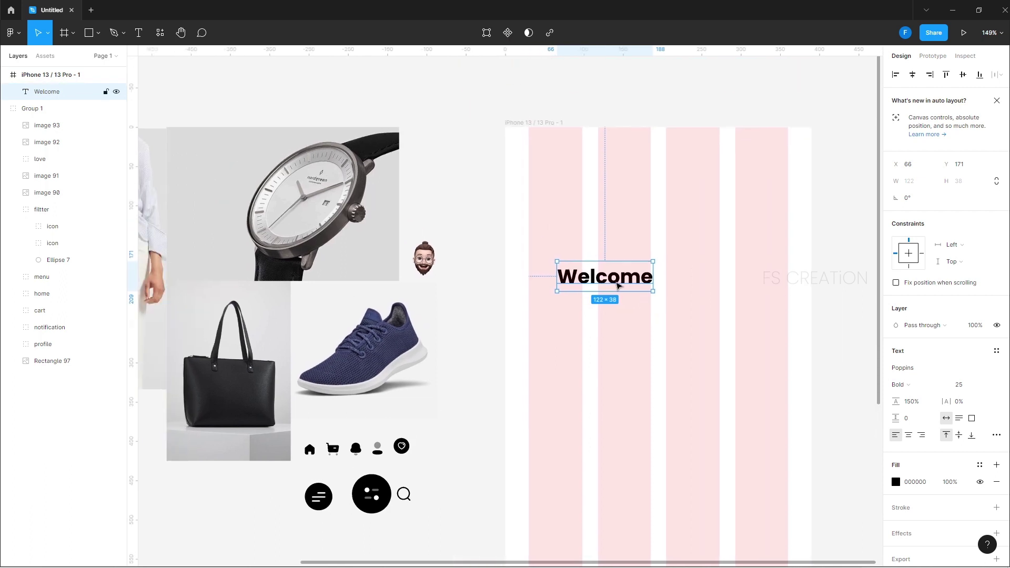
{"action": "left_click_drag", "start_coordinate": [616, 284], "coordinate": [597, 311]}
{"action": "double_click", "coordinate": [596, 312]}
{"action": "type", "text": "Back "}
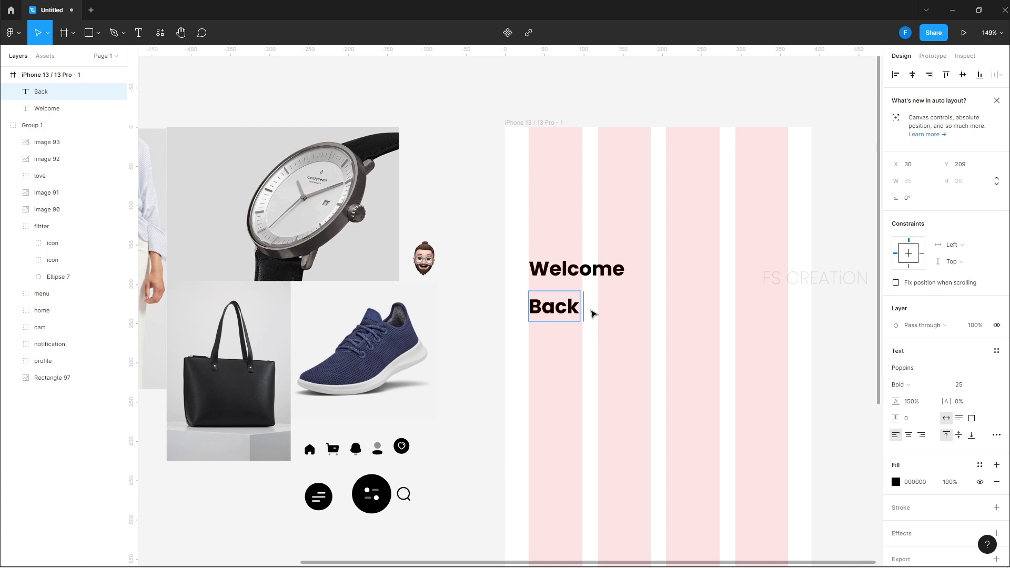
{"action": "type", "text": "Ferrin"}
Style the line below "Welcome" as Medium weight, size 20, with the fill color 666666.
{"action": "key", "text": "ctrl+a"}
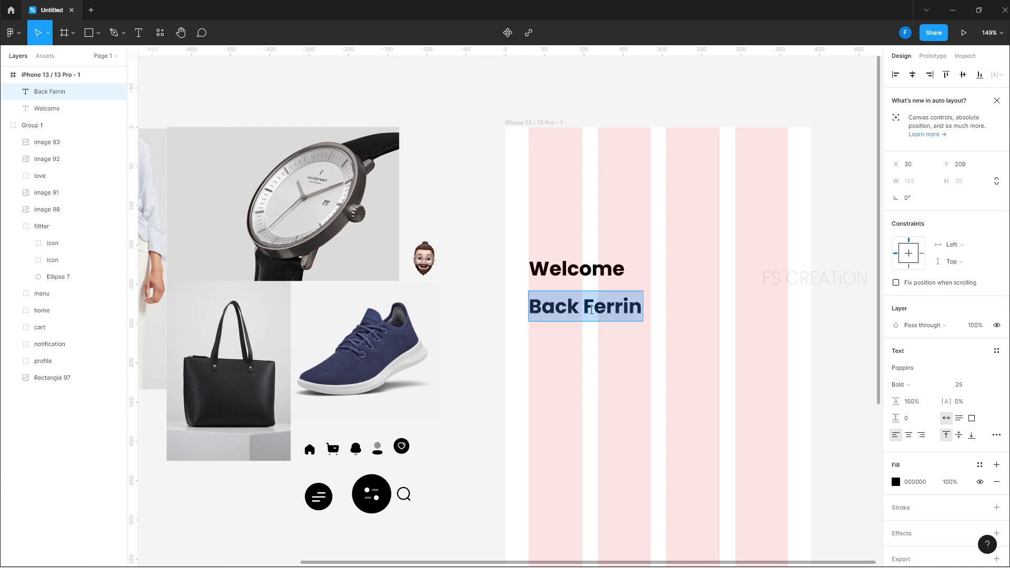
{"action": "left_click", "coordinate": [917, 383]}
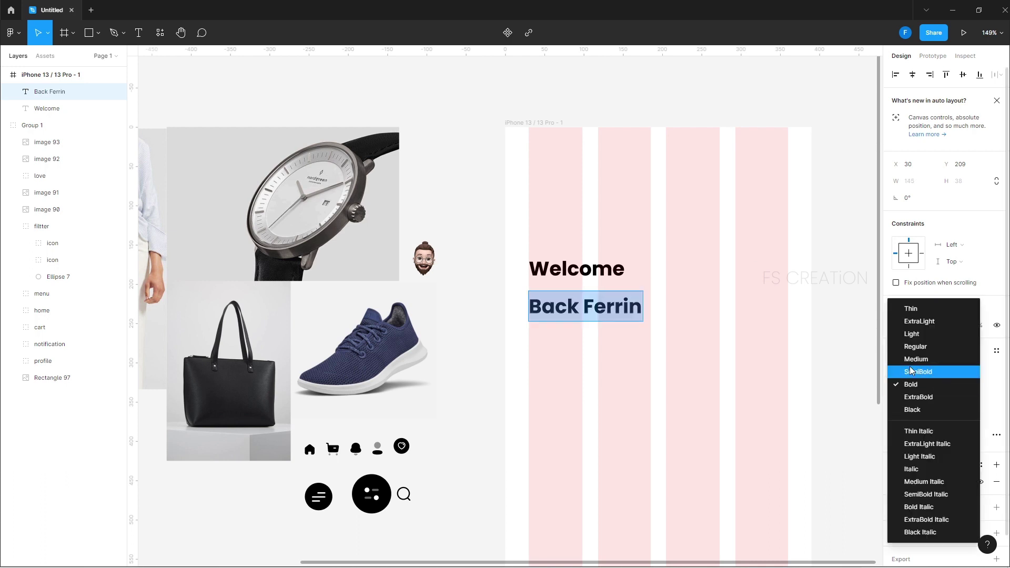
{"action": "left_click", "coordinate": [915, 359]}
{"action": "left_click", "coordinate": [956, 386]}
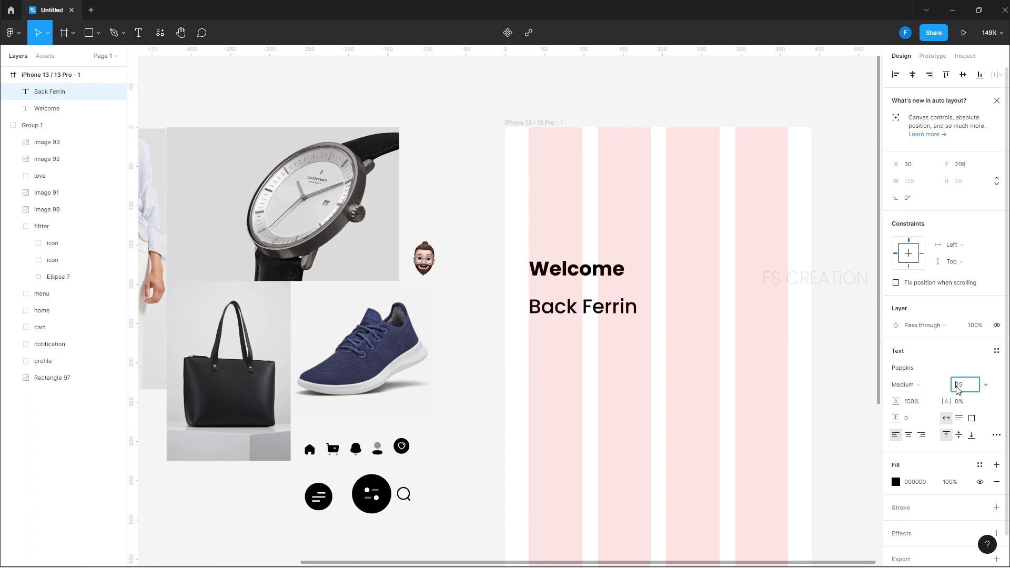
{"action": "type", "text": "20"}
{"action": "key", "text": "Return"}
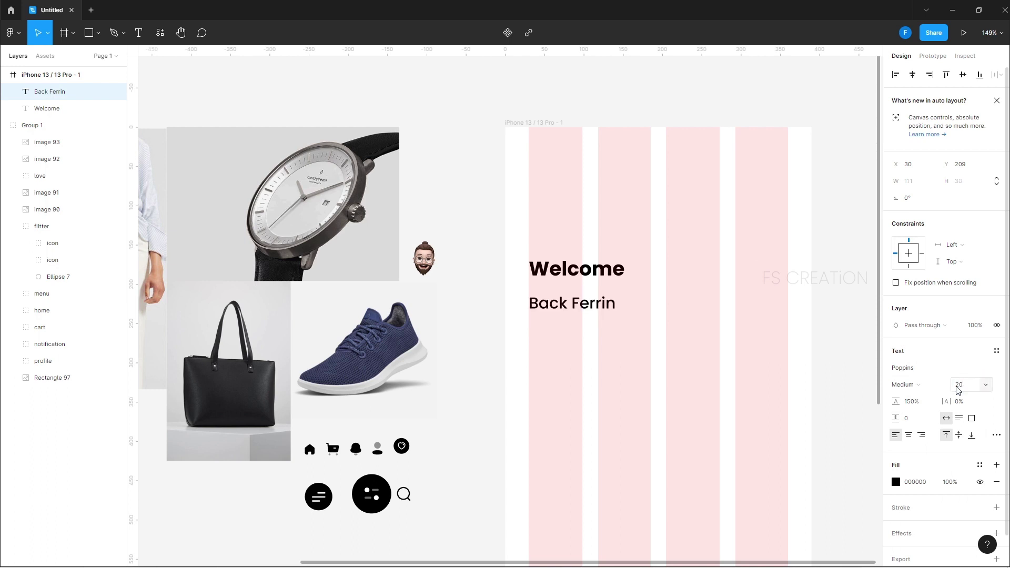
{"action": "key", "text": "Return"}
{"action": "left_click", "coordinate": [907, 490]}
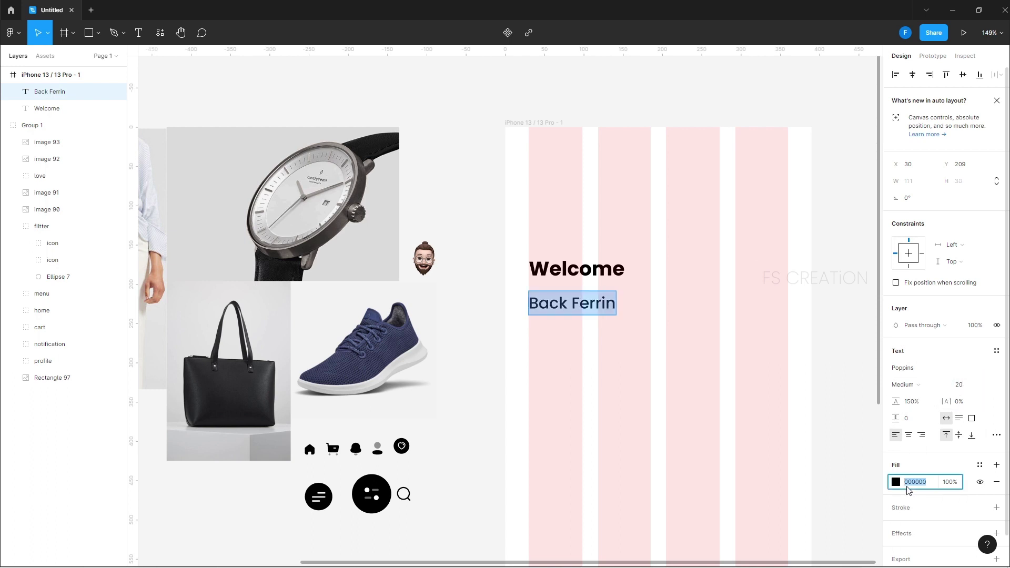
{"action": "type", "text": "666666"}
{"action": "key", "text": "Return"}
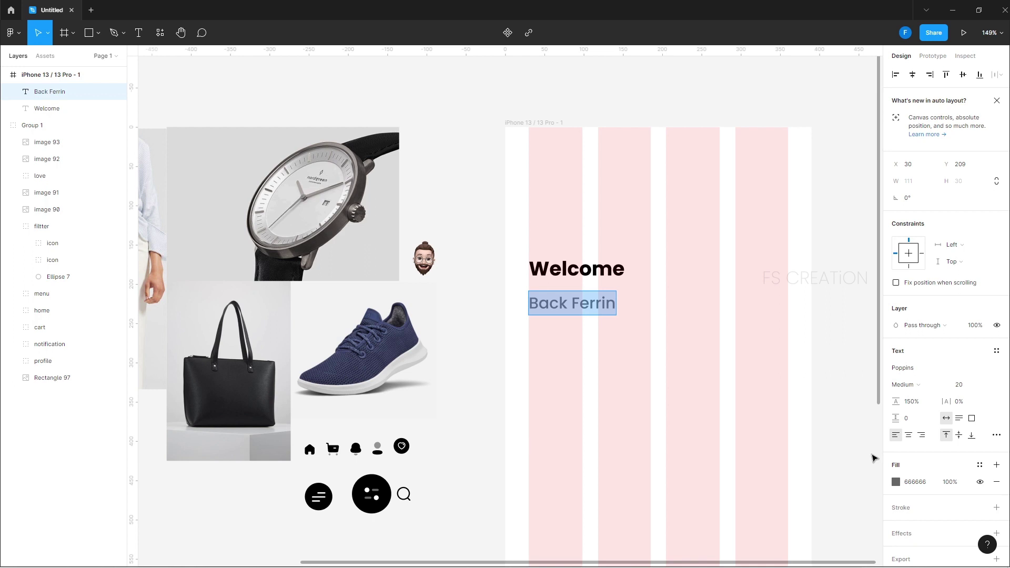
Move the grey greeting line up to Y 193, close beneath "Welcome".
{"action": "key", "text": "Escape"}
{"action": "left_click_drag", "start_coordinate": [603, 314], "coordinate": [603, 298]}
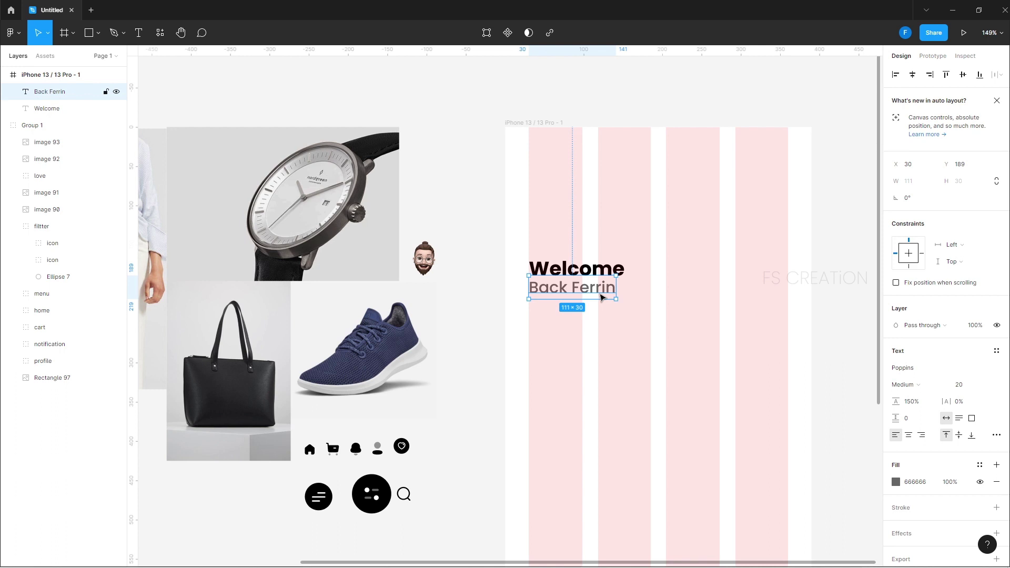
{"action": "left_click_drag", "start_coordinate": [601, 296], "coordinate": [601, 299]}
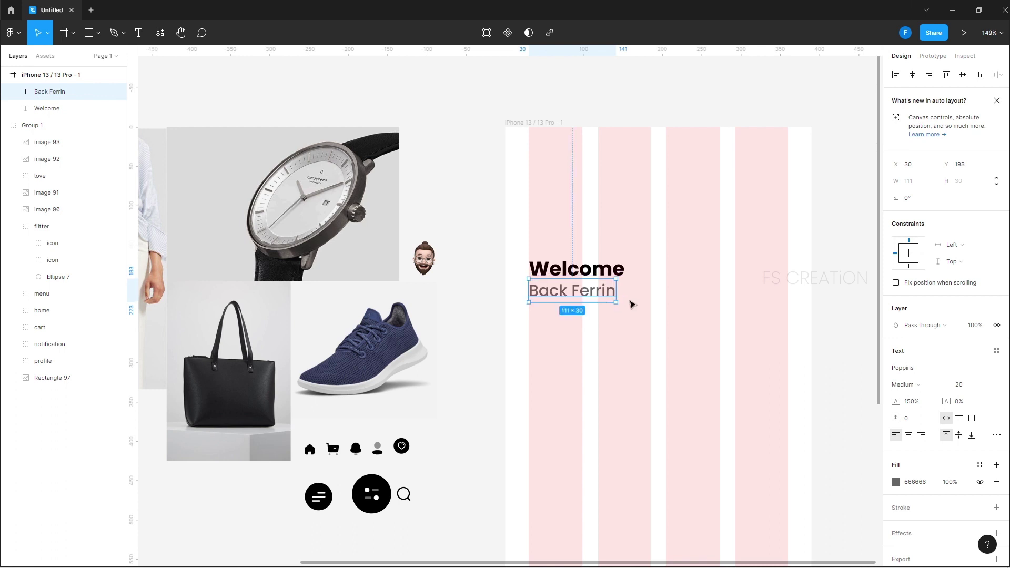
{"action": "left_click", "coordinate": [674, 297]}
Copy the menu icon's arrow and black circle into the phone frame and place them above "Welcome" at X 30, Y 88.
{"action": "left_click_drag", "start_coordinate": [678, 332], "coordinate": [641, 230]}
{"action": "scroll", "coordinate": [631, 218], "scroll_direction": "up", "scroll_amount": 3}
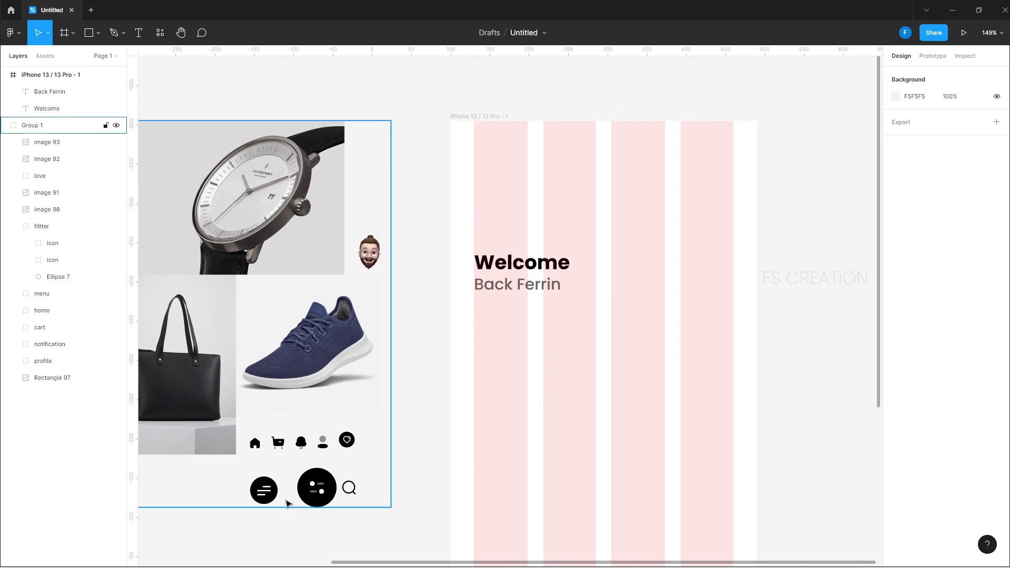
{"action": "left_click", "coordinate": [266, 489], "text": "ctrl"}
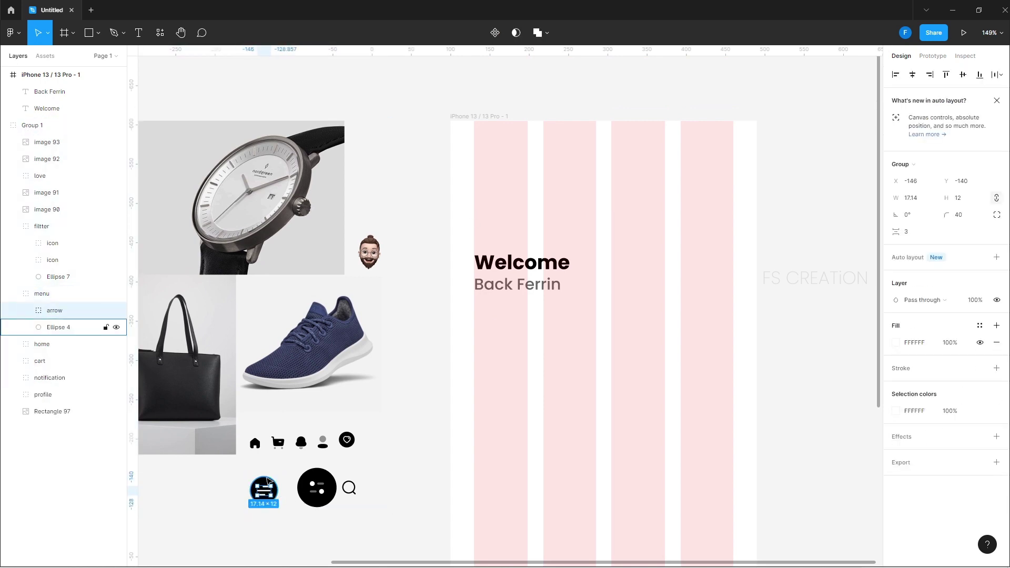
{"action": "left_click", "coordinate": [266, 479], "text": "ctrl+shift"}
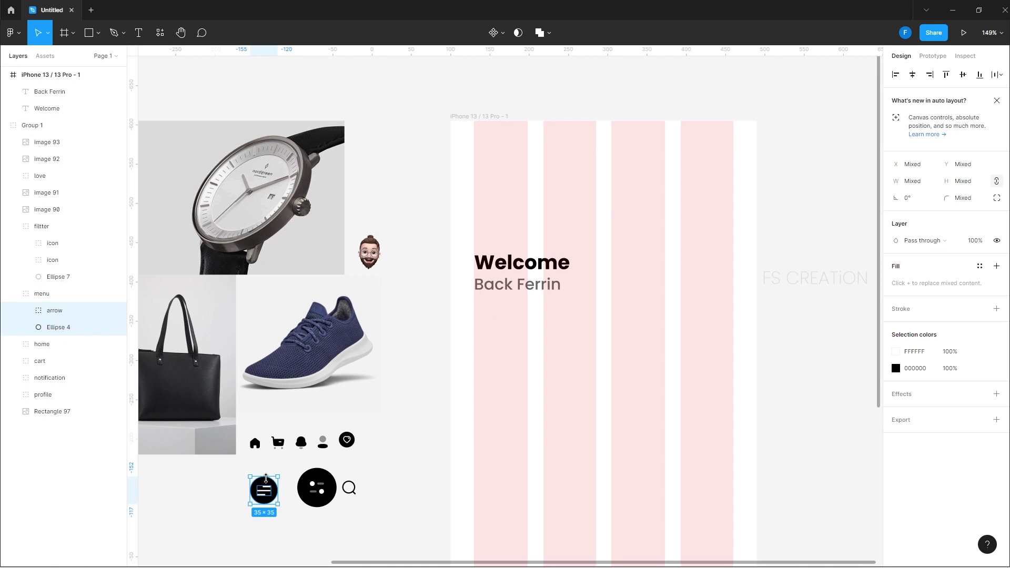
{"action": "left_click", "coordinate": [481, 117]}
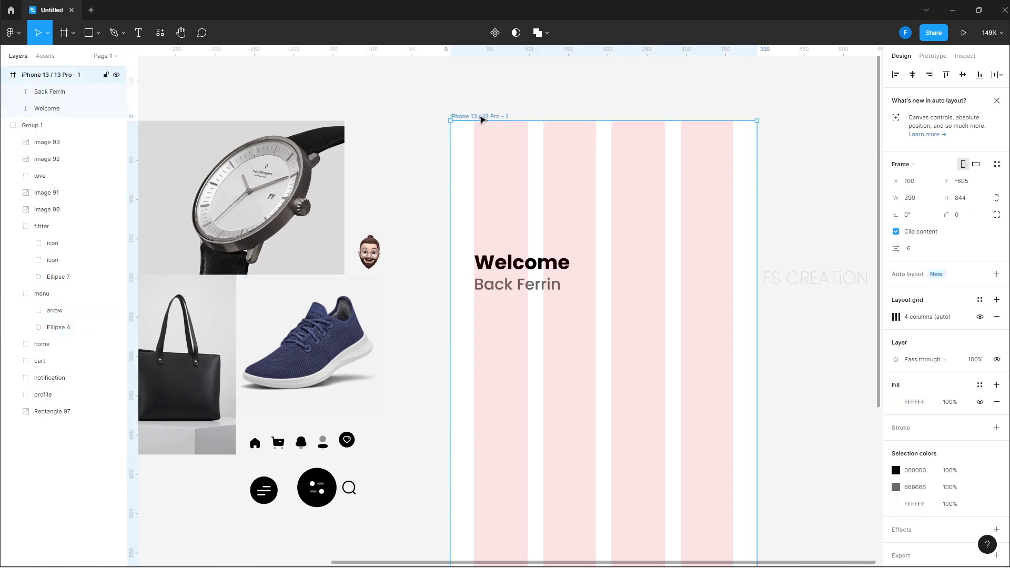
{"action": "key", "text": "ctrl+v"}
{"action": "left_click_drag", "start_coordinate": [471, 139], "coordinate": [495, 209]}
{"action": "left_click", "coordinate": [521, 210]}
{"action": "scroll", "coordinate": [521, 211], "scroll_direction": "right", "scroll_amount": 2}
Duplicate the menu icon's circle to the last column's right edge at X 325, Y 88 and fill it with 666666.
{"action": "left_click", "coordinate": [445, 220]}
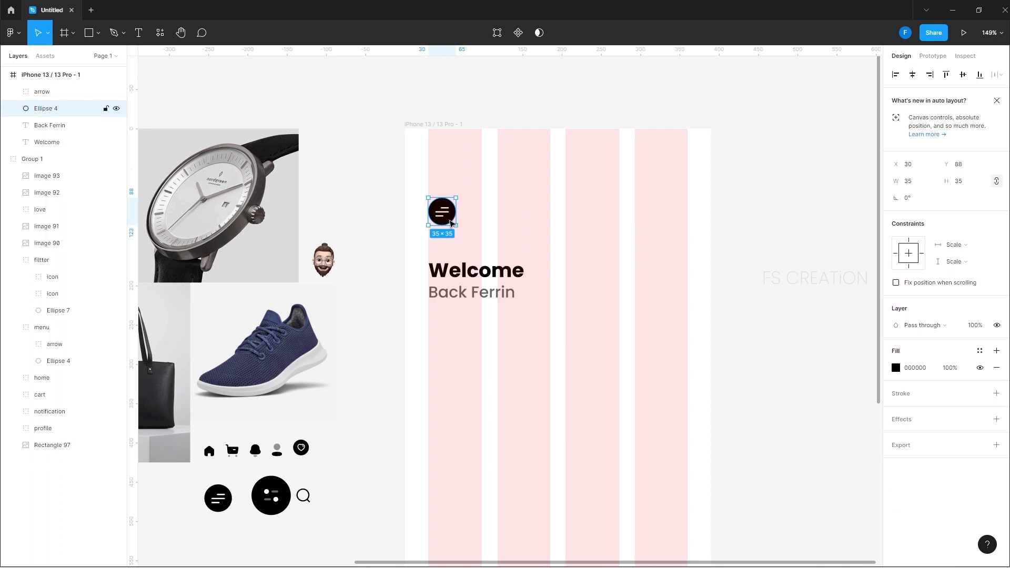
{"action": "left_click_drag", "start_coordinate": [446, 220], "coordinate": [685, 235]}
{"action": "left_click", "coordinate": [908, 369]}
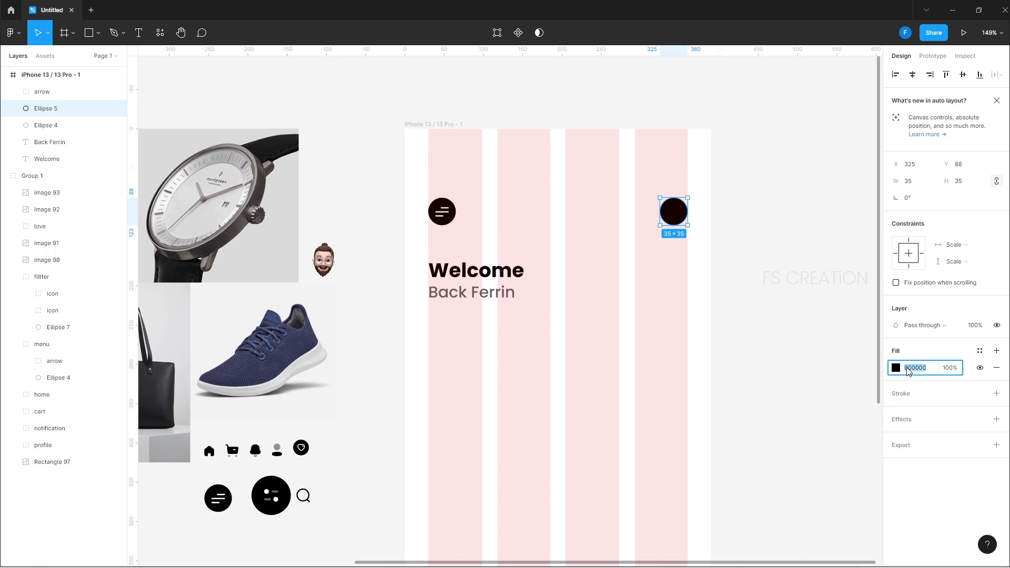
{"action": "type", "text": "6666666"}
{"action": "key", "text": "Return"}
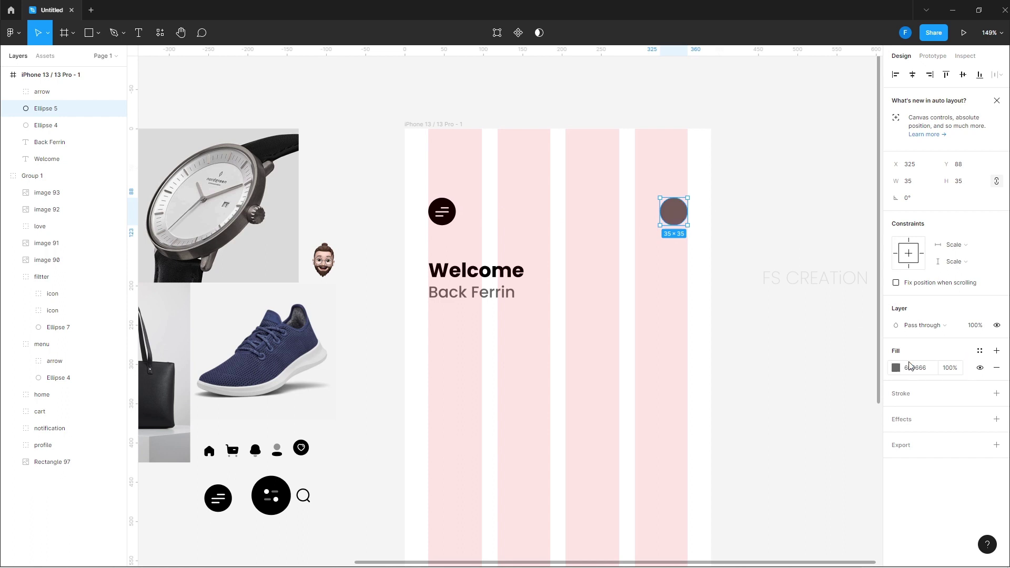
Hide the phone frame's column layout grid.
{"action": "left_click", "coordinate": [450, 125]}
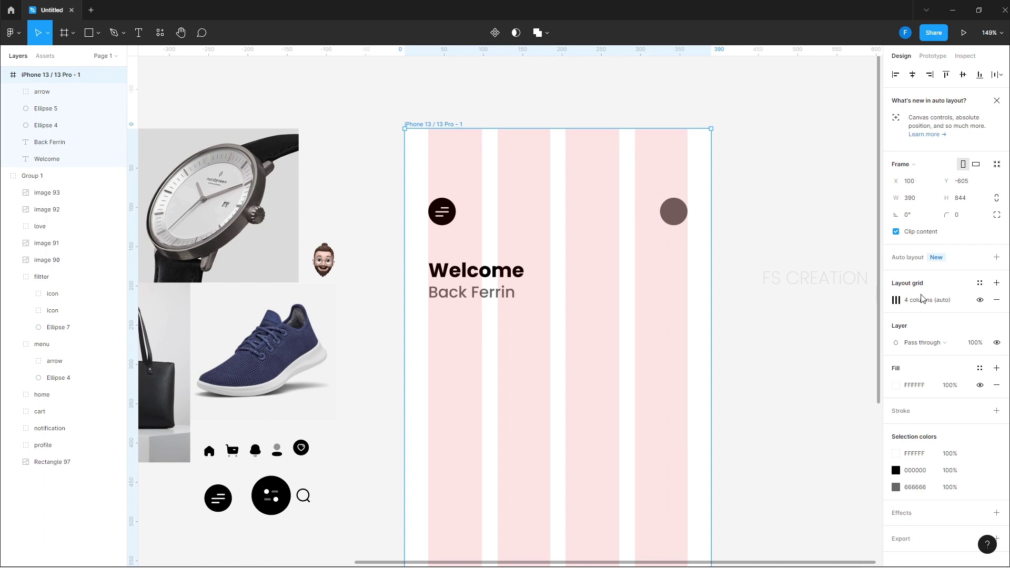
{"action": "left_click", "coordinate": [979, 299]}
{"action": "key", "text": "Escape"}
Place a copy of the bearded avatar image inside the grey circle in the phone frame's header.
{"action": "left_click", "coordinate": [323, 259]}
{"action": "left_click_drag", "start_coordinate": [323, 259], "coordinate": [674, 211]}
{"action": "scroll", "coordinate": [674, 211], "scroll_direction": "up", "scroll_amount": 5}
{"action": "left_click_drag", "start_coordinate": [583, 233], "coordinate": [560, 257]}
{"action": "key", "text": "Escape"}
Draw a 260 × 40 rectangle below the greeting text and round its corners to 34.
{"action": "scroll", "coordinate": [560, 257], "scroll_direction": "down", "scroll_amount": 5}
{"action": "scroll", "coordinate": [595, 192], "scroll_direction": "down", "scroll_amount": 3}
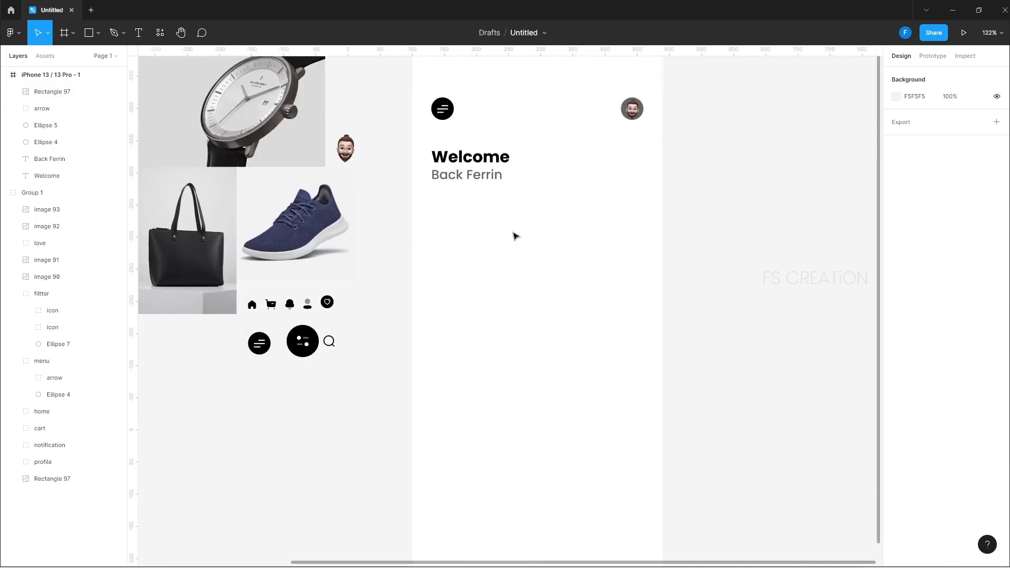
{"action": "key", "text": "r"}
{"action": "mouse_move", "coordinate": [436, 205]}
{"action": "left_mouse_down"}
{"action": "mouse_move", "coordinate": [548, 231]}
{"action": "mouse_move", "coordinate": [603, 230]}
{"action": "left_mouse_up"}
{"action": "left_click_drag", "start_coordinate": [958, 198], "coordinate": [571, 302]}
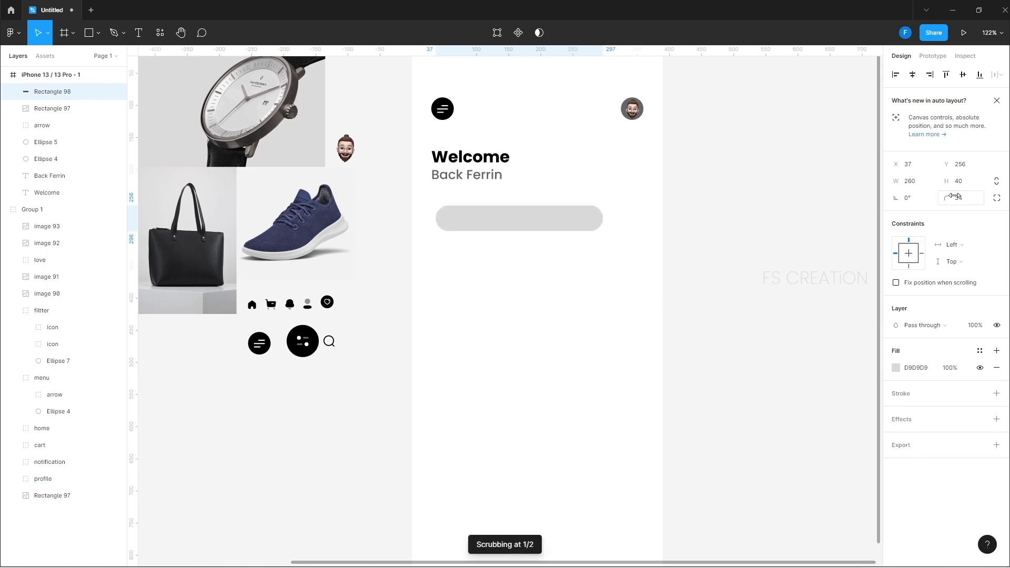
Move the rounded rectangle up to Y 248 and shift the grey greeting line slightly closer to "Welcome".
{"action": "left_click_drag", "start_coordinate": [478, 230], "coordinate": [477, 225]}
{"action": "left_click", "coordinate": [481, 180]}
{"action": "left_click_drag", "start_coordinate": [481, 179], "coordinate": [481, 177]}
Change the rounded rectangle's fill to the light grey F1F1F1.
{"action": "left_click", "coordinate": [494, 216]}
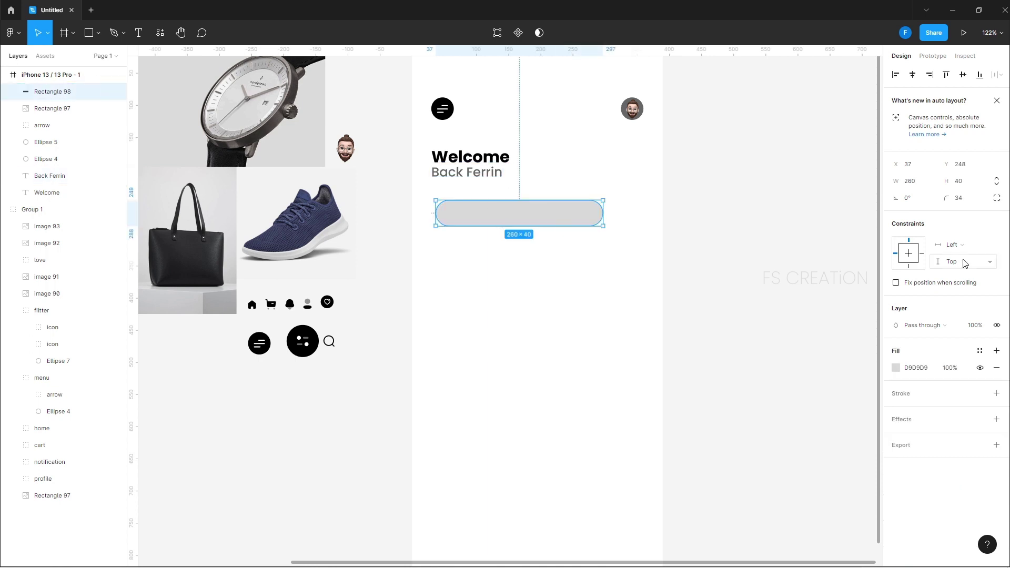
{"action": "left_click", "coordinate": [896, 367]}
{"action": "left_click_drag", "start_coordinate": [762, 320], "coordinate": [755, 313]}
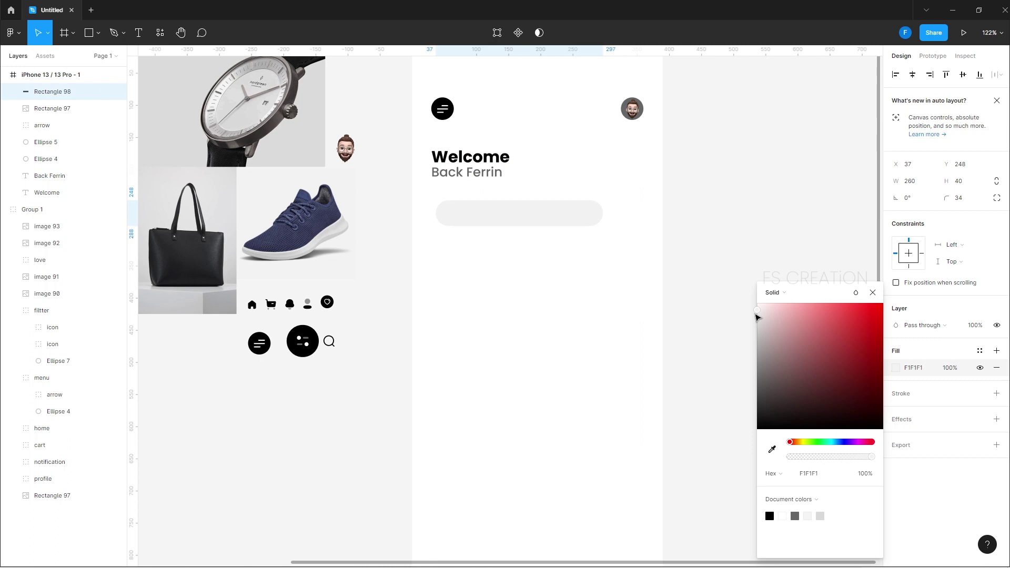
{"action": "left_click", "coordinate": [581, 280]}
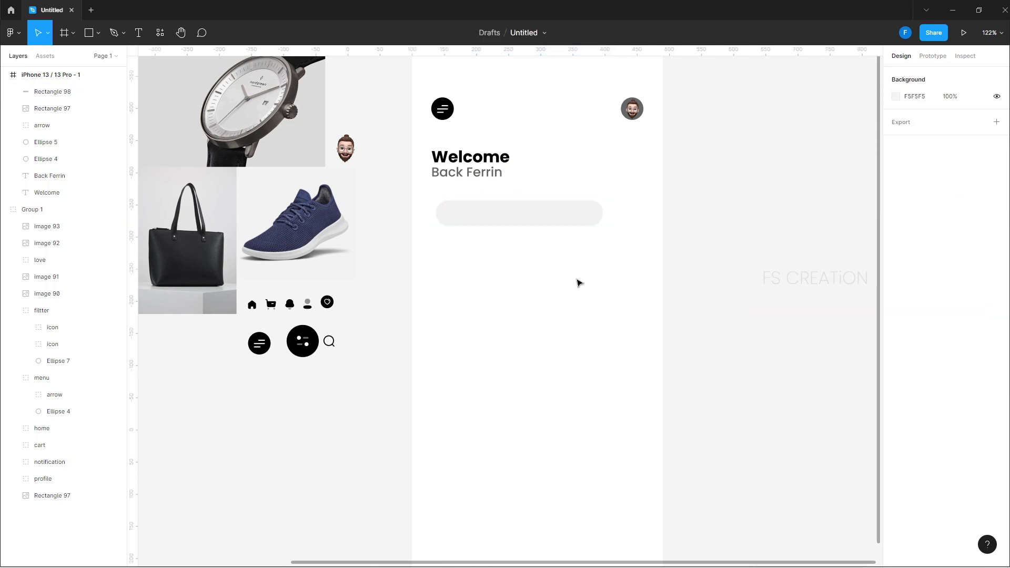
Place a copy of the magnifier icon from the asset group inside the start of the rounded search bar.
{"action": "left_click", "coordinate": [332, 346]}
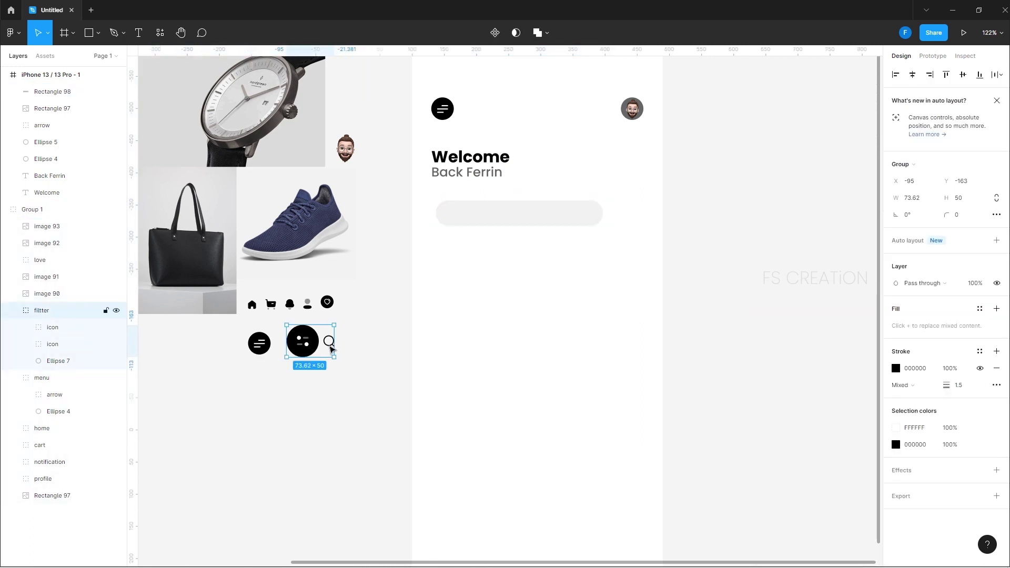
{"action": "double_click", "coordinate": [329, 342]}
{"action": "left_click_drag", "start_coordinate": [329, 342], "coordinate": [449, 210]}
{"action": "scroll", "coordinate": [471, 254], "scroll_direction": "up", "scroll_amount": 3}
{"action": "left_click", "coordinate": [471, 254]}
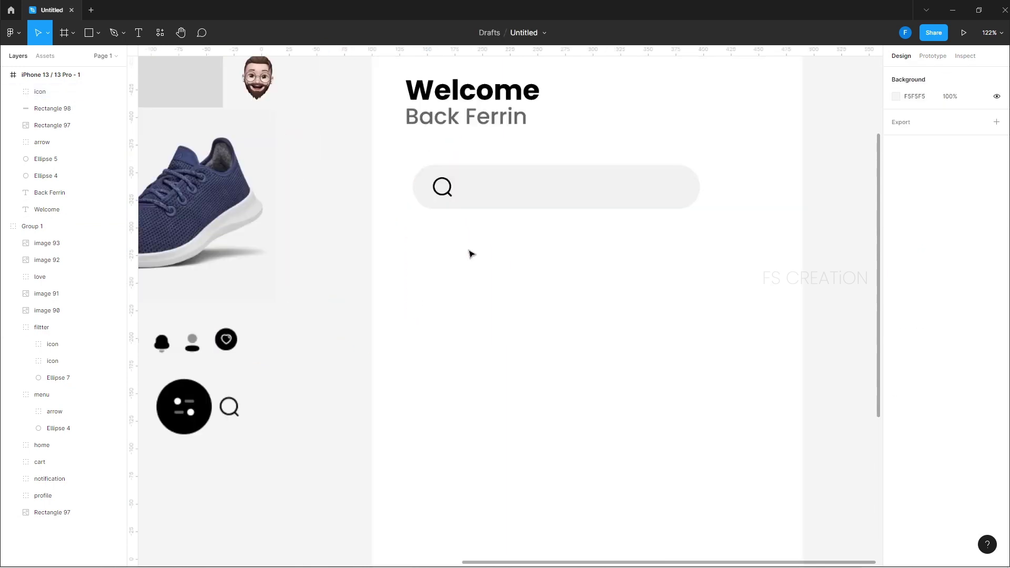
{"action": "scroll", "coordinate": [471, 254], "scroll_direction": "up", "scroll_amount": 5}
{"action": "left_click", "coordinate": [400, 295]}
{"action": "left_click", "coordinate": [559, 250]}
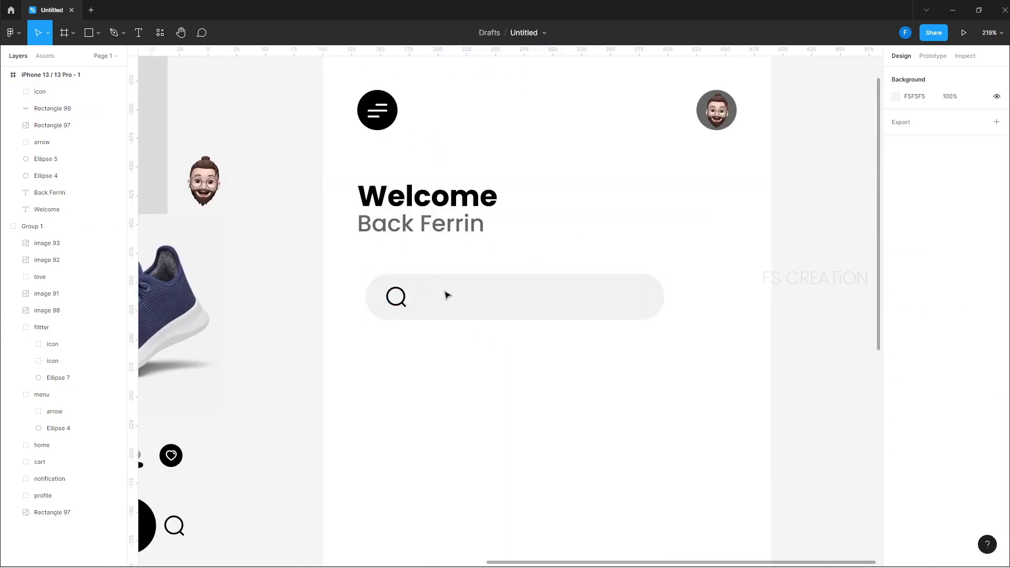
Add the text "Search...", bring its layer to the front of the frame and place it inside the search bar.
{"action": "key", "text": "t"}
{"action": "left_click", "coordinate": [499, 250]}
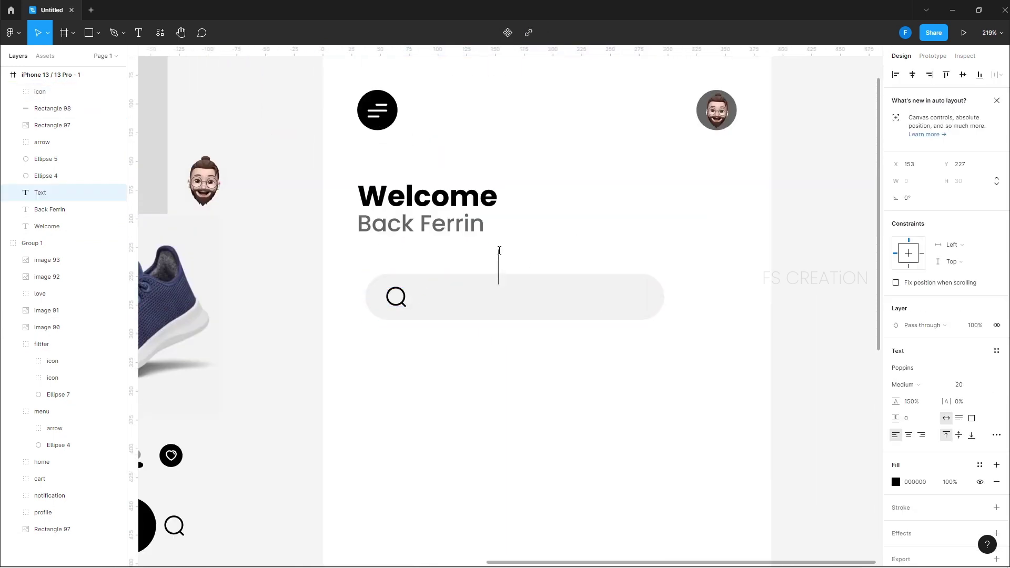
{"action": "type", "text": "Search..."}
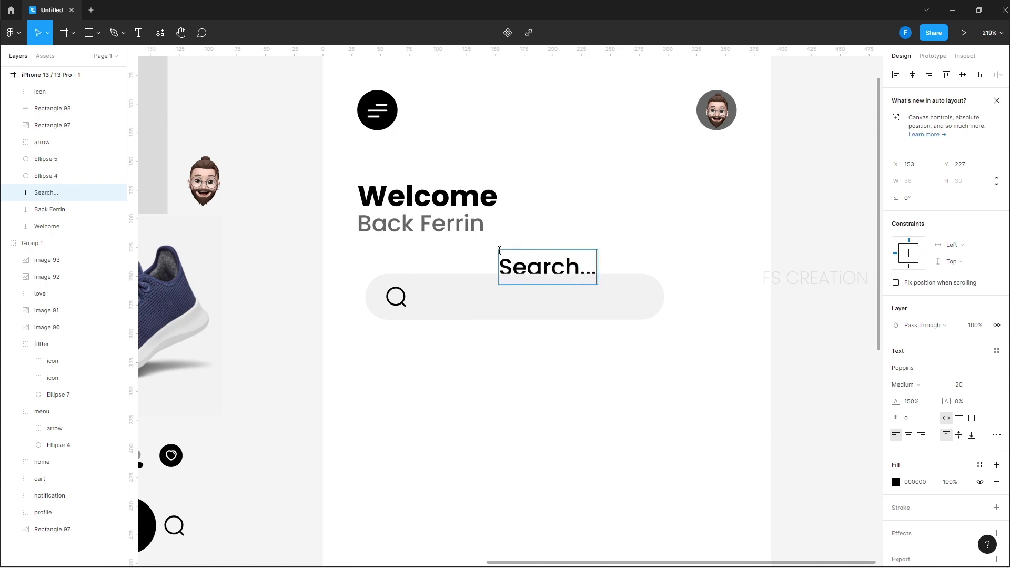
{"action": "key", "text": "Escape"}
{"action": "left_click_drag", "start_coordinate": [31, 194], "coordinate": [64, 90]}
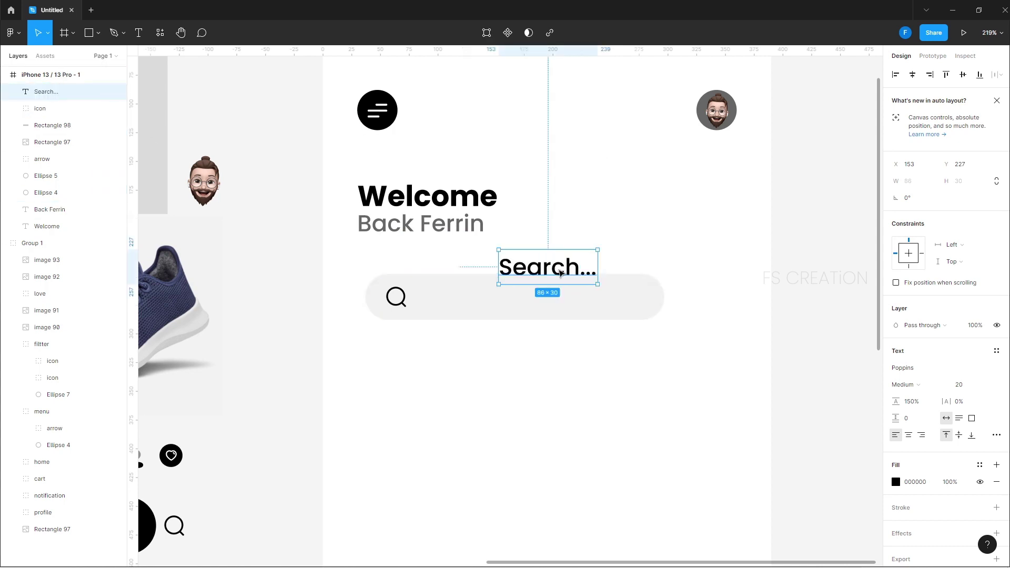
{"action": "left_click_drag", "start_coordinate": [558, 271], "coordinate": [496, 298]}
Set the "Search..." text to size 12 in Poppins Regular.
{"action": "left_click", "coordinate": [964, 387]}
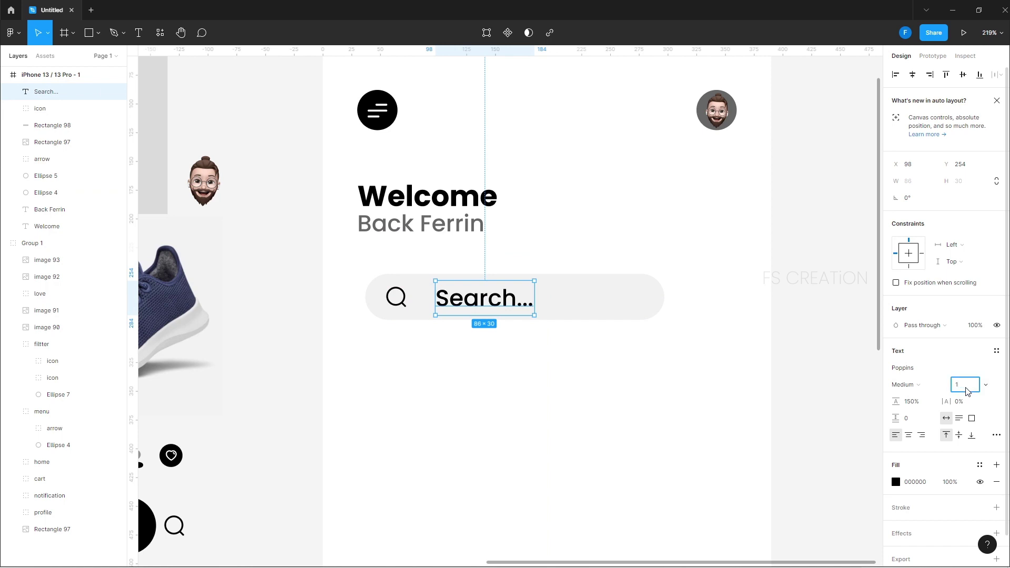
{"action": "type", "text": "12"}
{"action": "key", "text": "Return"}
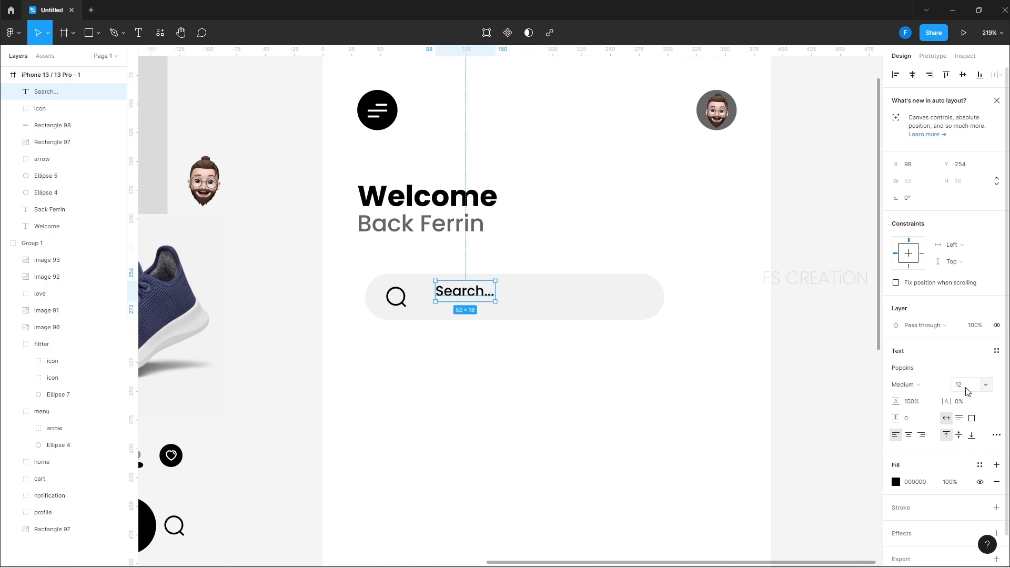
{"action": "left_click", "coordinate": [918, 384]}
{"action": "left_click", "coordinate": [919, 362]}
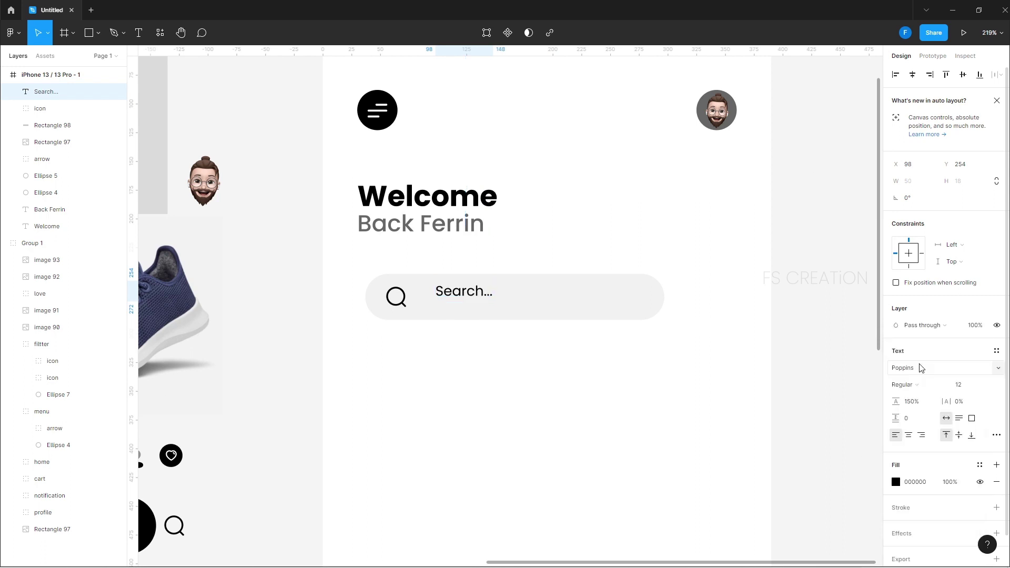
Centre the "Search..." text vertically in the search bar and move it close beside the magnifier icon at X 77.
{"action": "left_click_drag", "start_coordinate": [465, 296], "coordinate": [461, 299]}
{"action": "left_click", "coordinate": [521, 299], "text": "shift"}
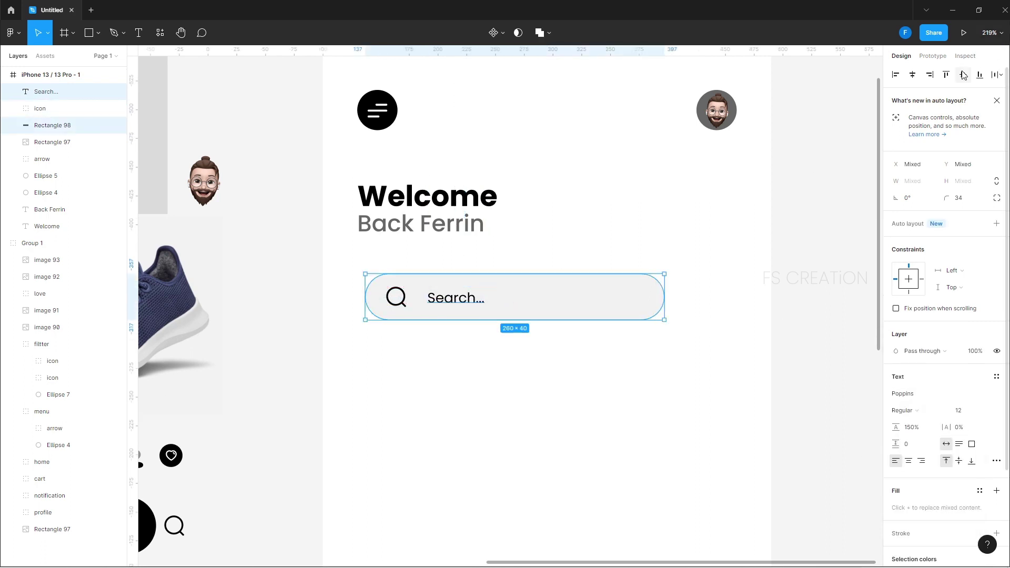
{"action": "left_click", "coordinate": [462, 410]}
{"action": "mouse_move", "coordinate": [459, 298]}
{"action": "left_mouse_down"}
{"action": "mouse_move", "coordinate": [401, 303]}
{"action": "mouse_move", "coordinate": [439, 300]}
{"action": "left_mouse_up"}
{"action": "left_click", "coordinate": [428, 297]}
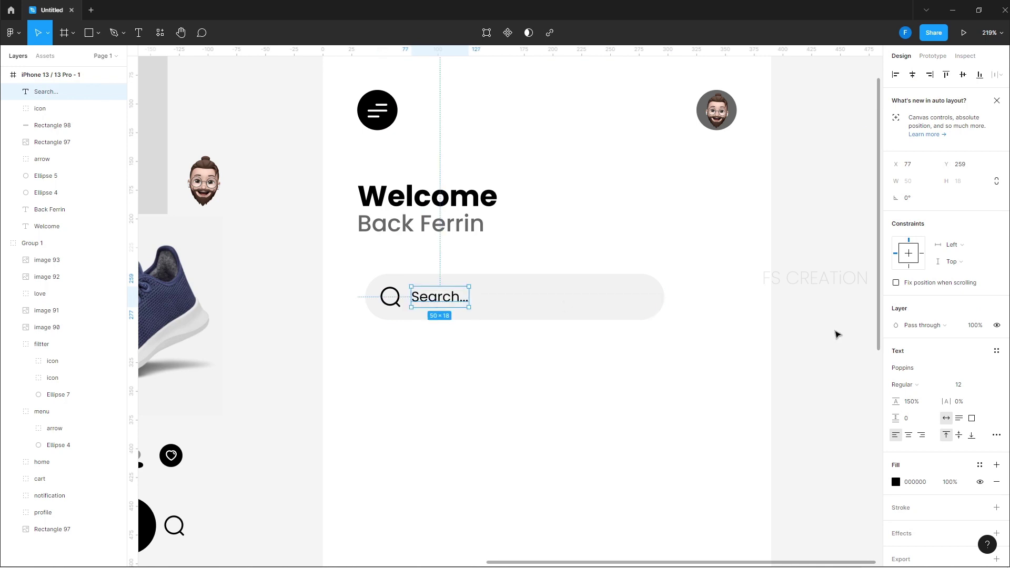
Change the "Search..." text colour to grey 666666.
{"action": "left_click", "coordinate": [895, 483]}
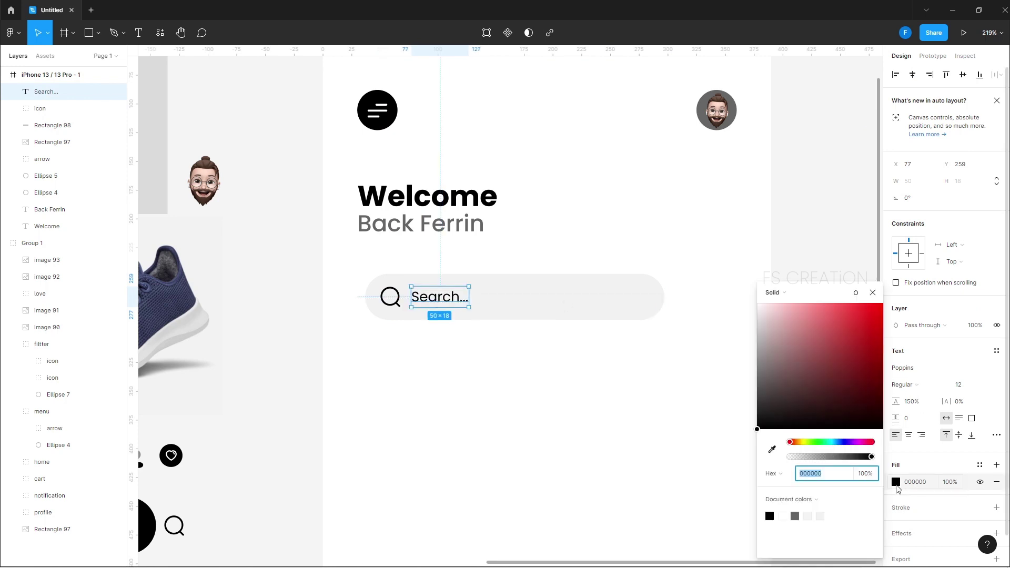
{"action": "type", "text": "666666"}
{"action": "key", "text": "Return"}
{"action": "left_click", "coordinate": [587, 386]}
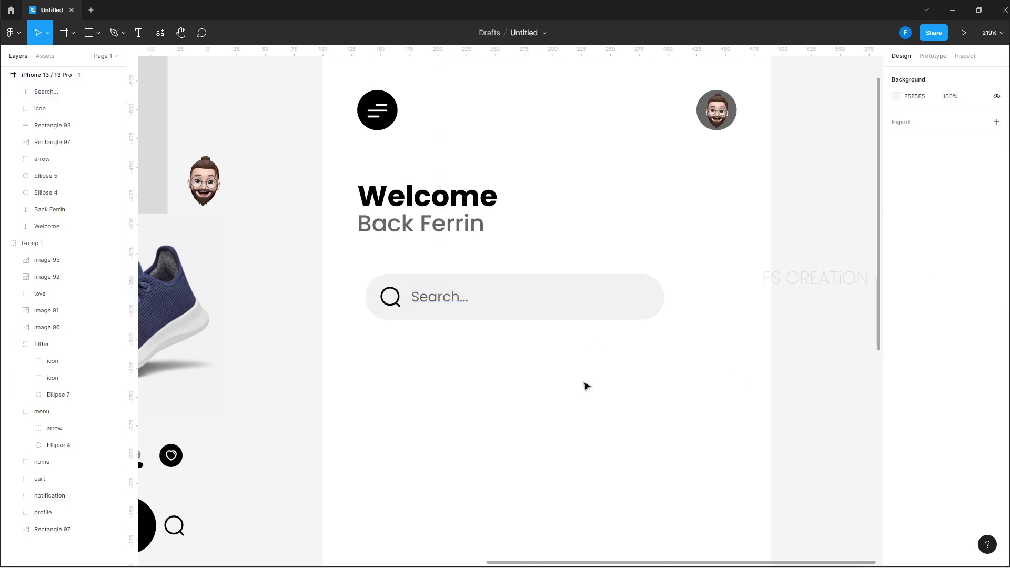
Draw a circle beside the search bar and set its size to 40 × 40 with proportions locked.
{"action": "scroll", "coordinate": [586, 386], "scroll_direction": "down", "scroll_amount": 3}
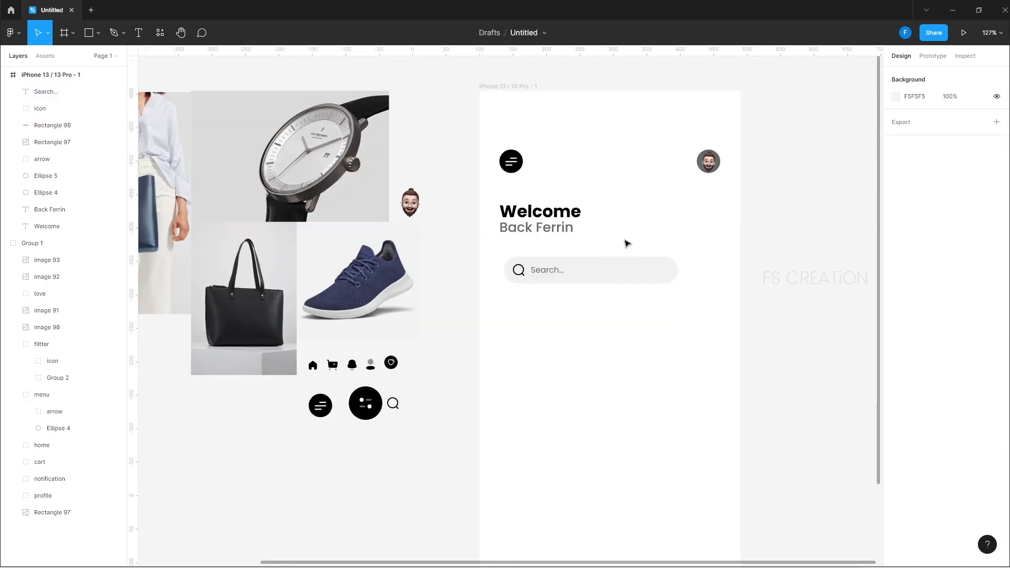
{"action": "key", "text": "o"}
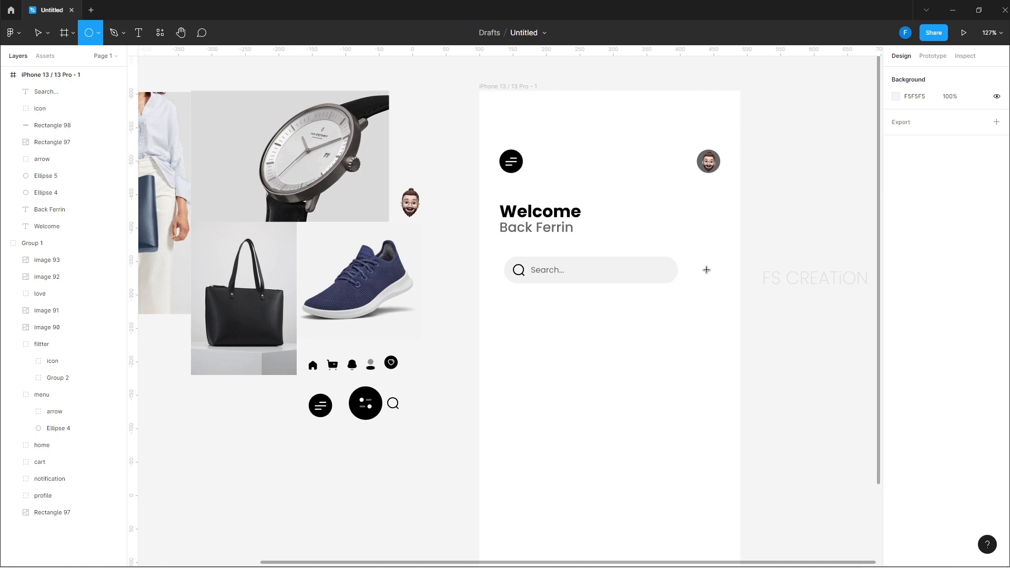
{"action": "left_click_drag", "start_coordinate": [707, 270], "coordinate": [714, 273]}
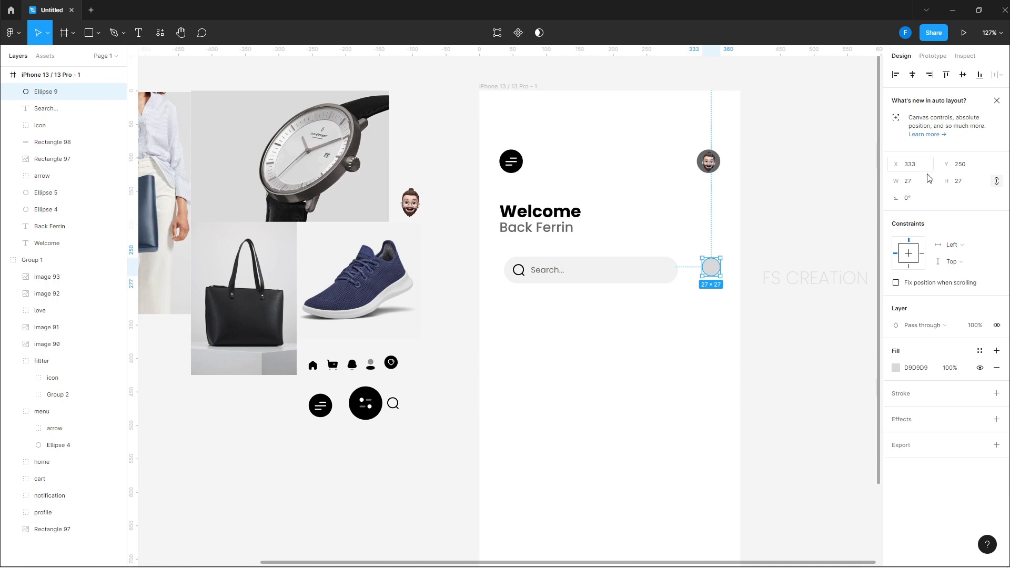
{"action": "left_click", "coordinate": [972, 188]}
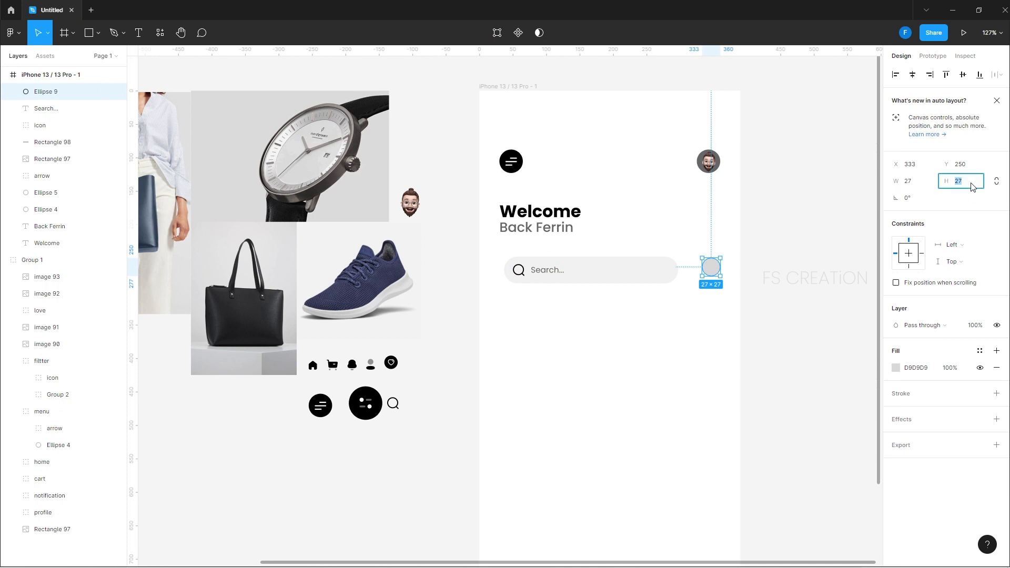
{"action": "left_click", "coordinate": [995, 181]}
{"action": "left_click", "coordinate": [960, 183]}
{"action": "type", "text": "40"}
{"action": "key", "text": "Return"}
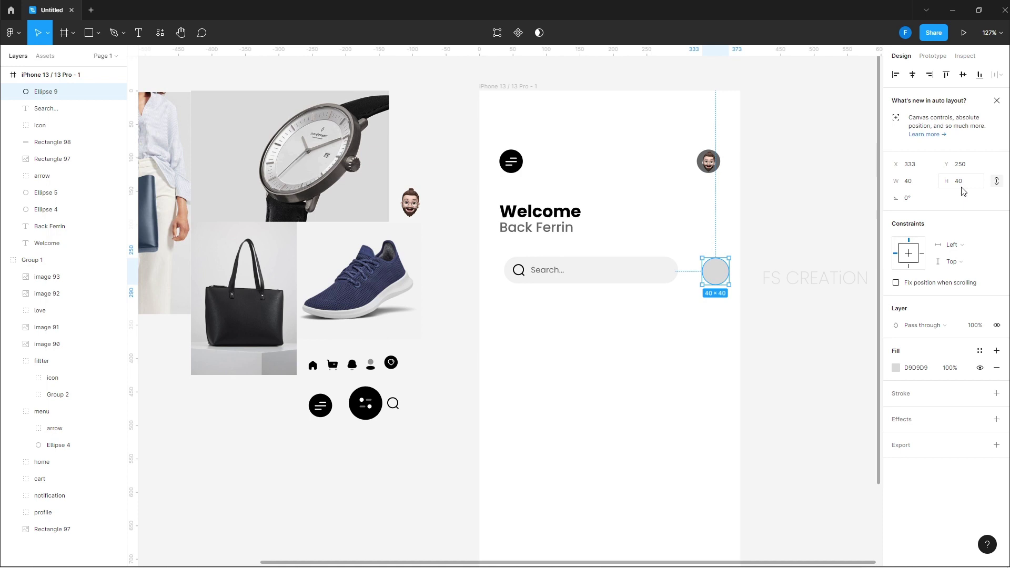
Align the circle with the search bar at X 320, Y 248 and fill it with black 000000.
{"action": "left_click_drag", "start_coordinate": [709, 269], "coordinate": [707, 271]}
{"action": "key", "text": "Escape"}
{"action": "left_click", "coordinate": [706, 272]}
{"action": "left_click", "coordinate": [895, 368]}
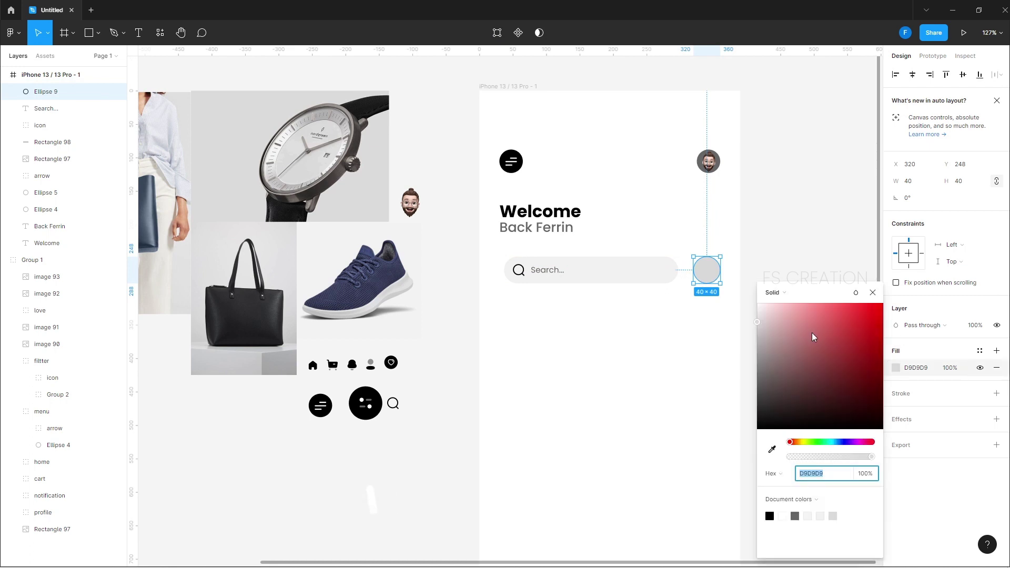
{"action": "type", "text": "000000"}
{"action": "key", "text": "Return"}
Place a copy of the white filter icon inside the black circle and widen the search bar slightly towards it.
{"action": "left_click", "coordinate": [368, 410]}
{"action": "double_click", "coordinate": [368, 410]}
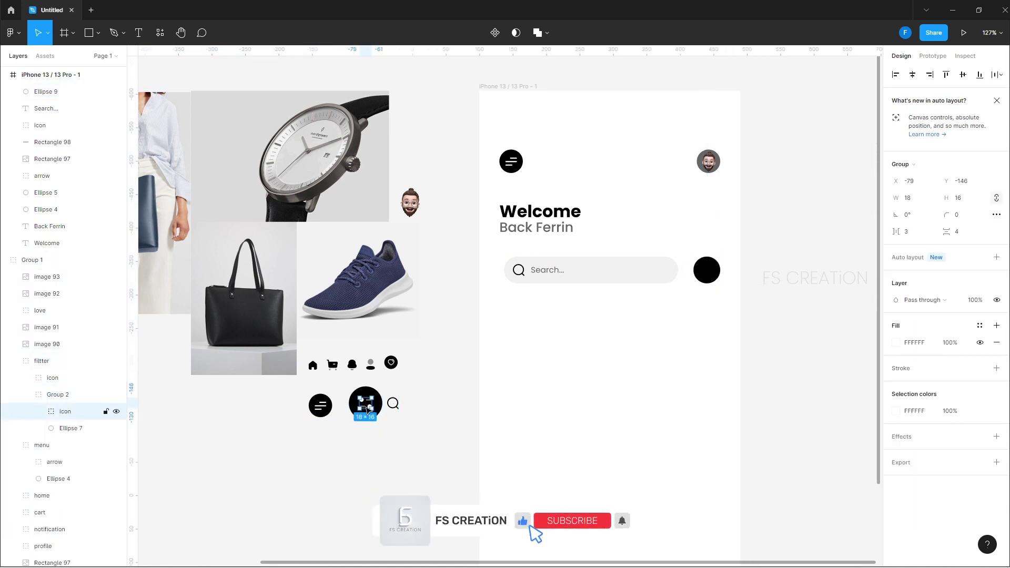
{"action": "key", "text": "Escape"}
{"action": "left_click", "coordinate": [369, 409]}
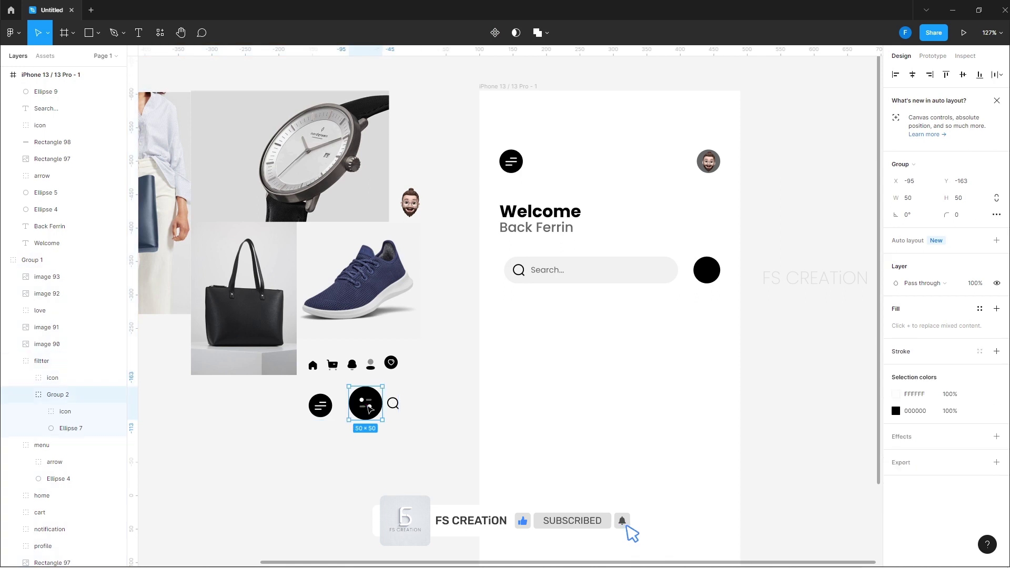
{"action": "left_click", "coordinate": [370, 408]}
{"action": "key", "text": "ctrl+c"}
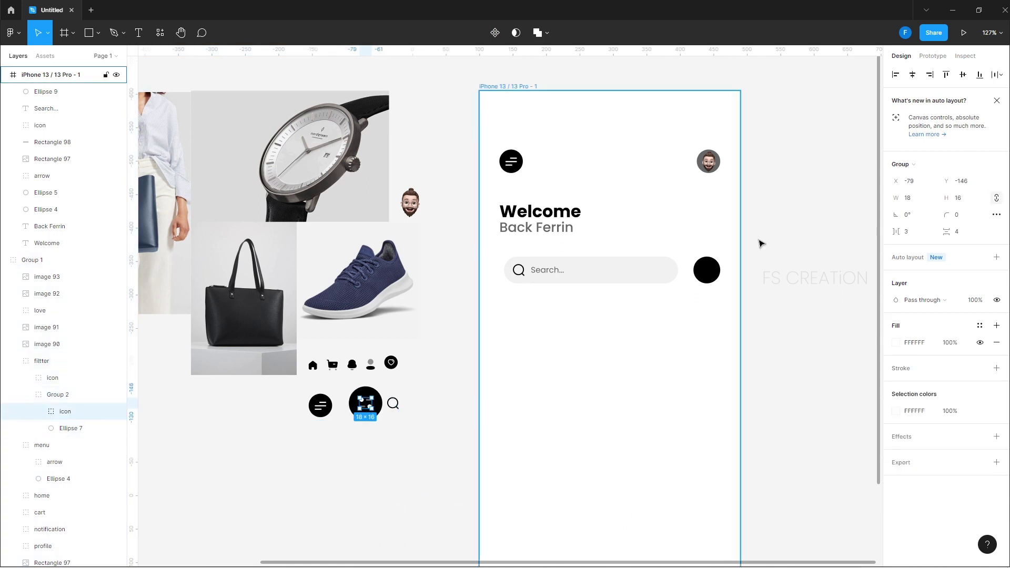
{"action": "key", "text": "ctrl+v"}
{"action": "left_click_drag", "start_coordinate": [365, 403], "coordinate": [684, 269]}
{"action": "left_click", "coordinate": [685, 331]}
{"action": "left_click", "coordinate": [657, 270]}
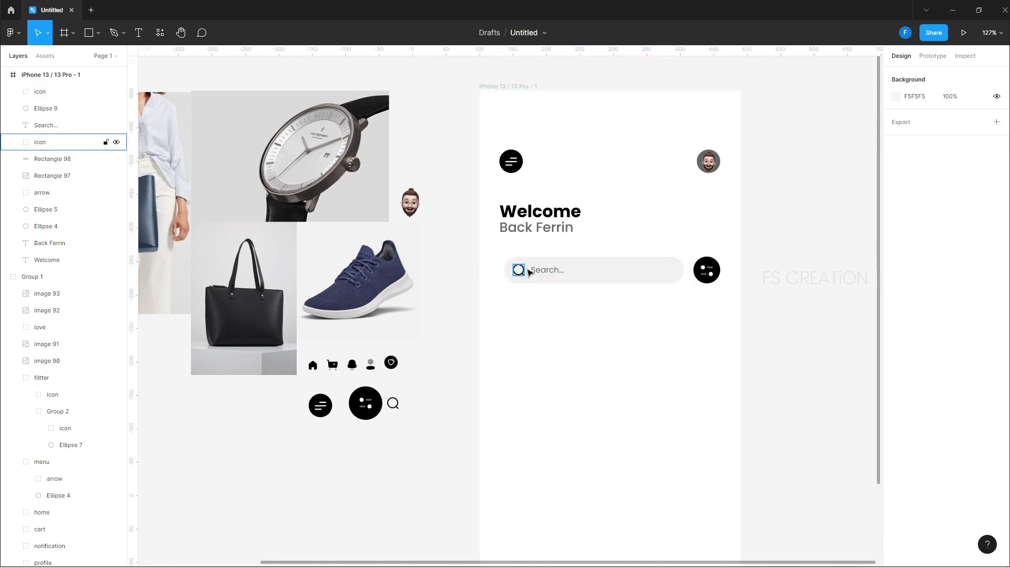
Draw a 390-wide rectangle across the bottom edge of the phone frame and set its height to 70.
{"action": "scroll", "coordinate": [523, 290], "scroll_direction": "right", "scroll_amount": 2}
{"action": "scroll", "coordinate": [550, 300], "scroll_direction": "down", "scroll_amount": 5}
{"action": "scroll", "coordinate": [551, 300], "scroll_direction": "up", "scroll_amount": 2}
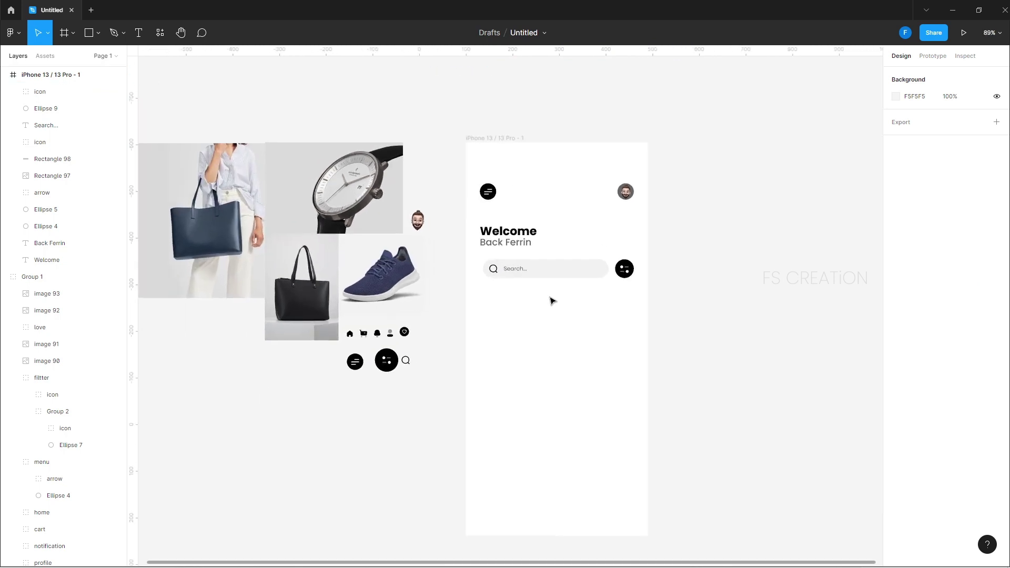
{"action": "left_click_drag", "start_coordinate": [580, 406], "coordinate": [573, 247]}
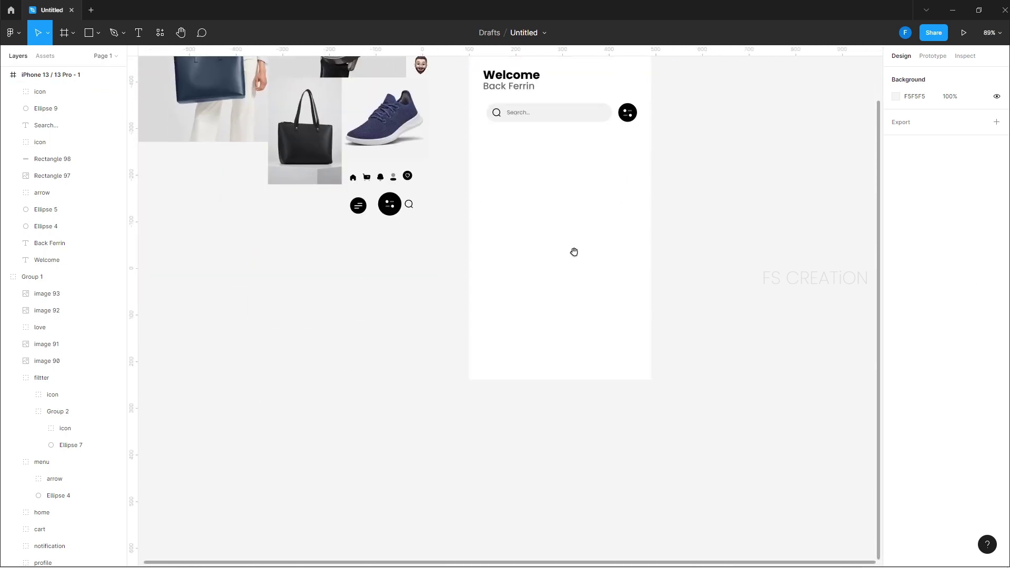
{"action": "key", "text": "r"}
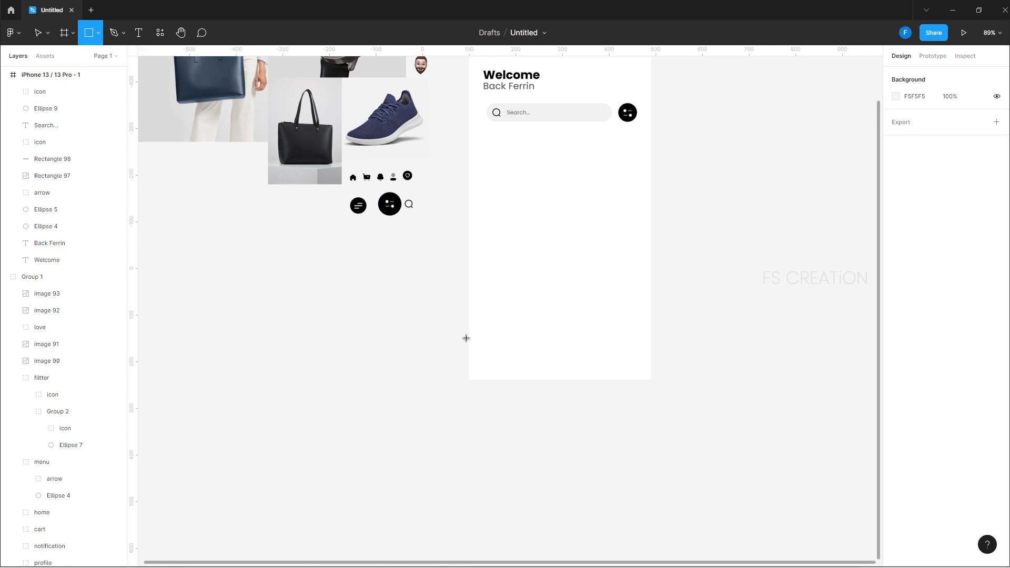
{"action": "left_click_drag", "start_coordinate": [469, 348], "coordinate": [650, 380]}
{"action": "left_click_drag", "start_coordinate": [555, 349], "coordinate": [557, 348]}
{"action": "left_click", "coordinate": [973, 182]}
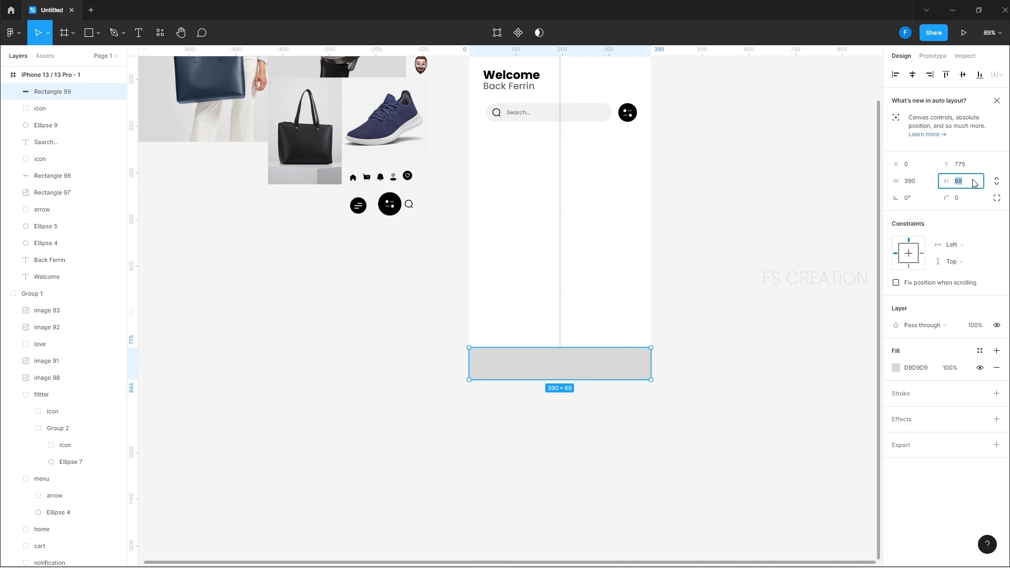
{"action": "type", "text": "70"}
{"action": "key", "text": "Return"}
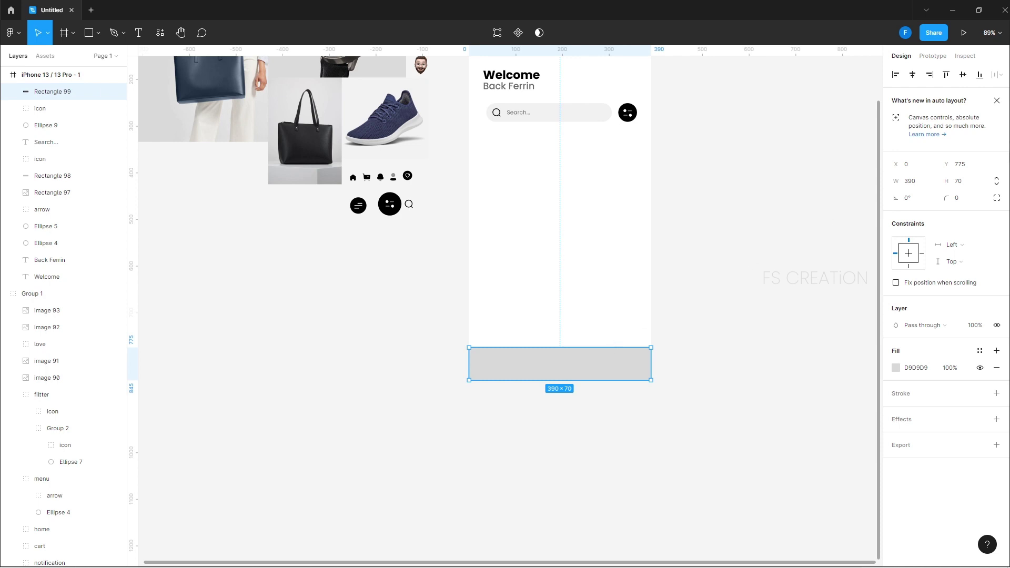
Round only the two top corners of the bottom rectangle to a radius of 30.
{"action": "left_click", "coordinate": [997, 199]}
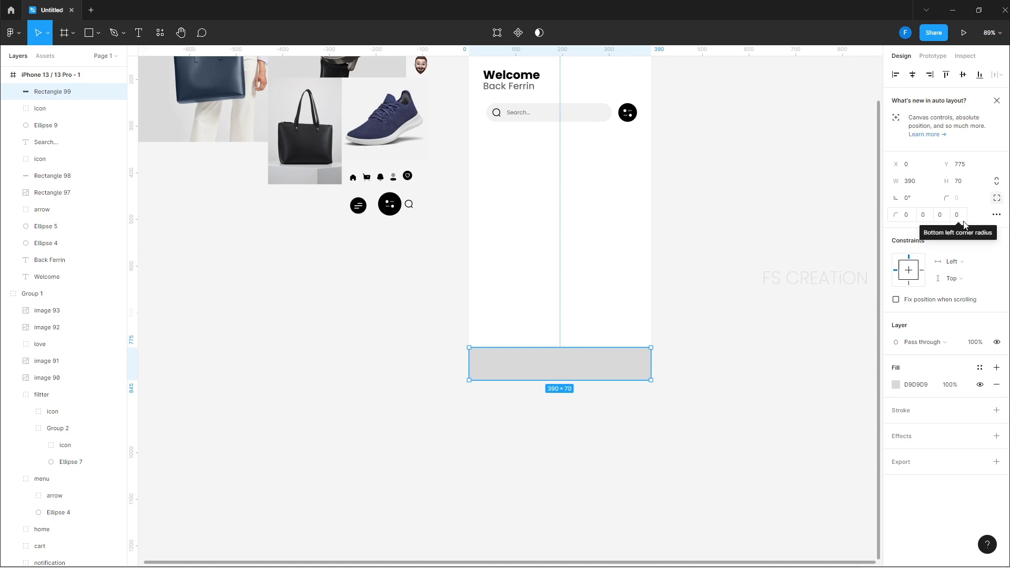
{"action": "left_click", "coordinate": [908, 216]}
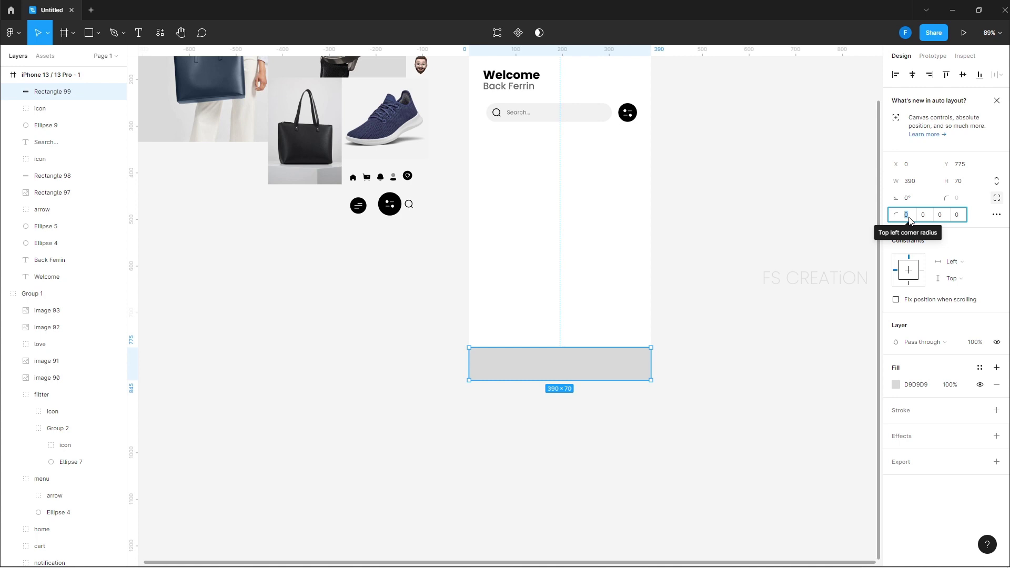
{"action": "type", "text": "30"}
{"action": "key", "text": "Return"}
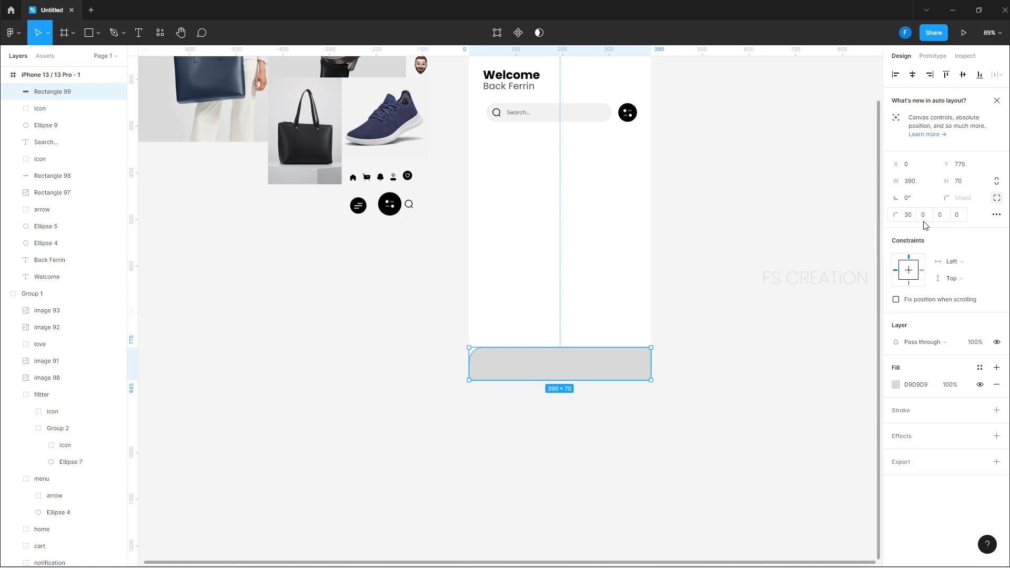
{"action": "left_click", "coordinate": [925, 220]}
{"action": "type", "text": "30"}
{"action": "key", "text": "Return"}
Change the bottom rectangle's fill to white FFFFFF.
{"action": "left_click", "coordinate": [896, 384]}
{"action": "key", "text": "ctrl+v"}
{"action": "key", "text": "Return"}
{"action": "left_click_drag", "start_coordinate": [817, 330], "coordinate": [707, 241]}
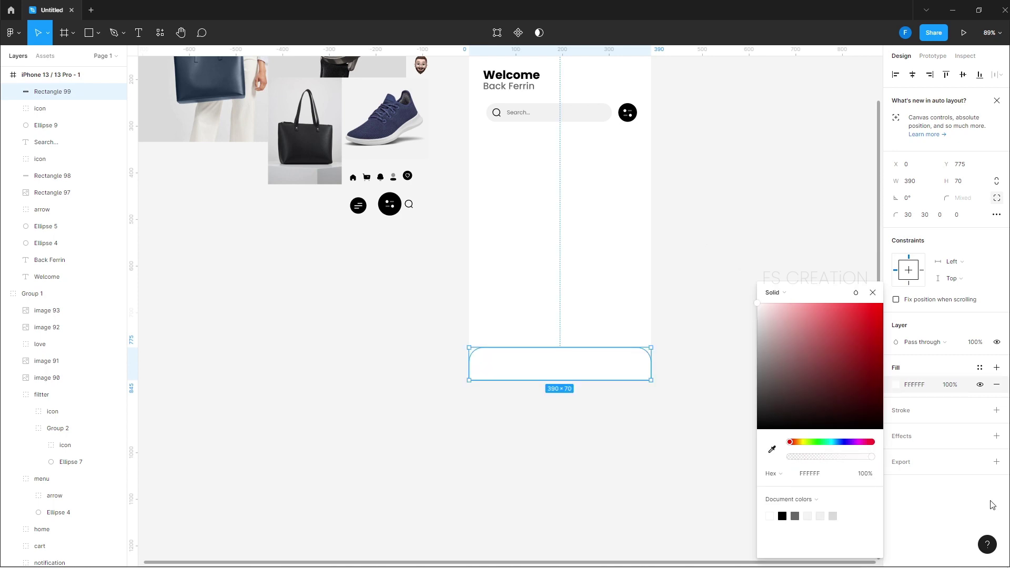
Add a drop shadow to the bottom rectangle with a blur of 7 and a Y offset of -2.
{"action": "left_click", "coordinate": [996, 436]}
{"action": "left_click", "coordinate": [896, 453]}
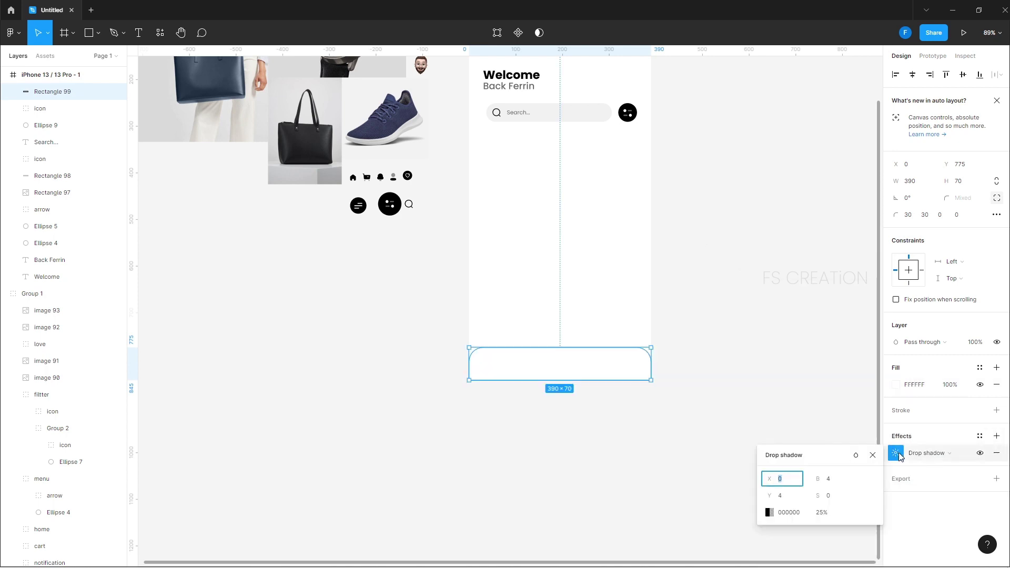
{"action": "left_click", "coordinate": [843, 480]}
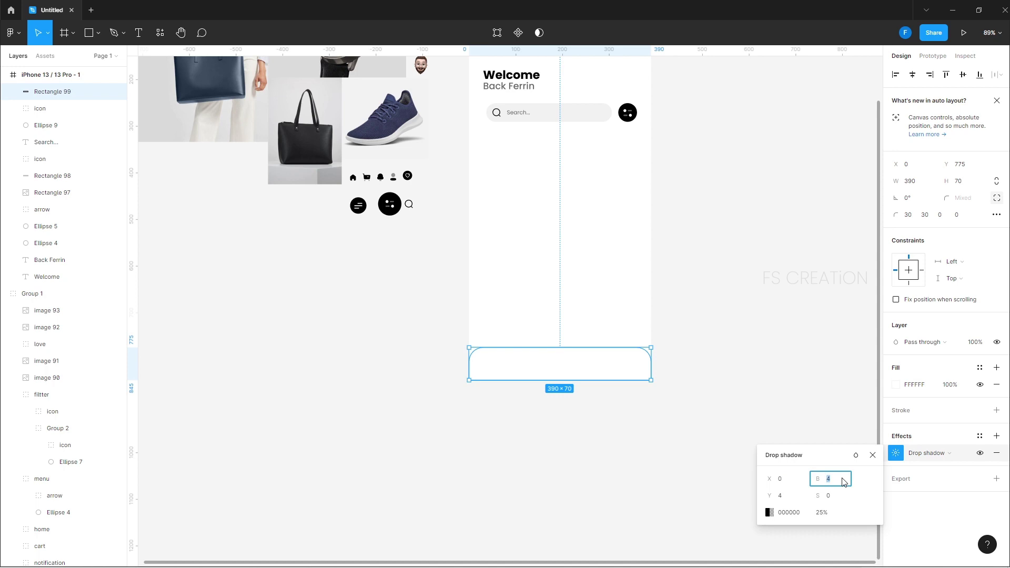
{"action": "type", "text": "7"}
{"action": "left_click", "coordinate": [780, 497]}
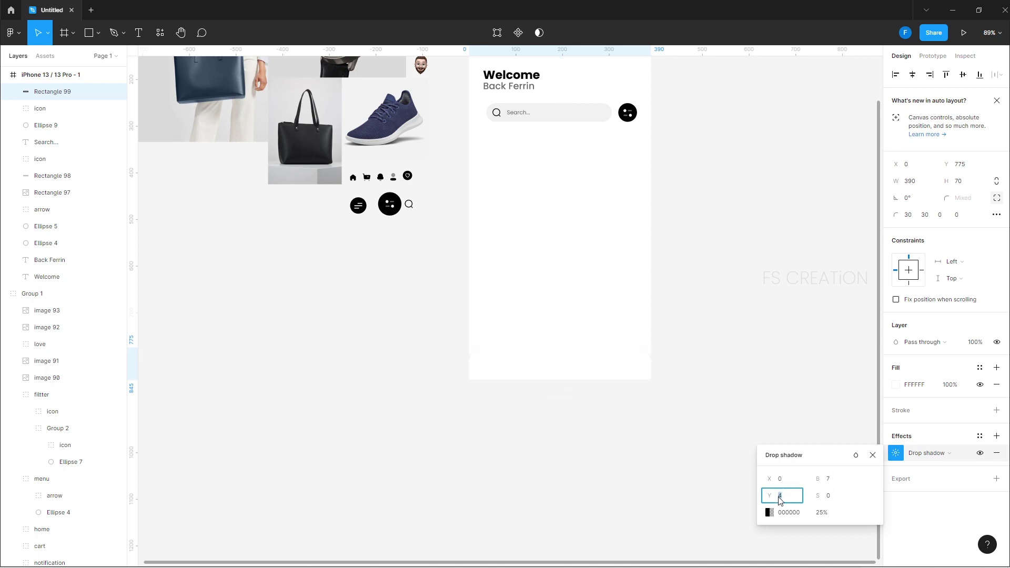
{"action": "key", "text": "BackSpace"}
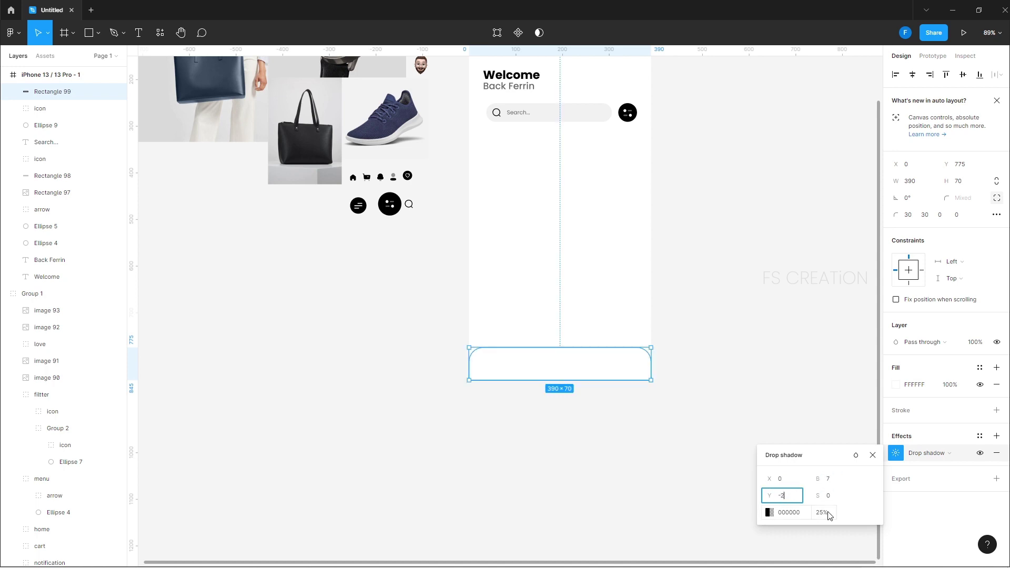
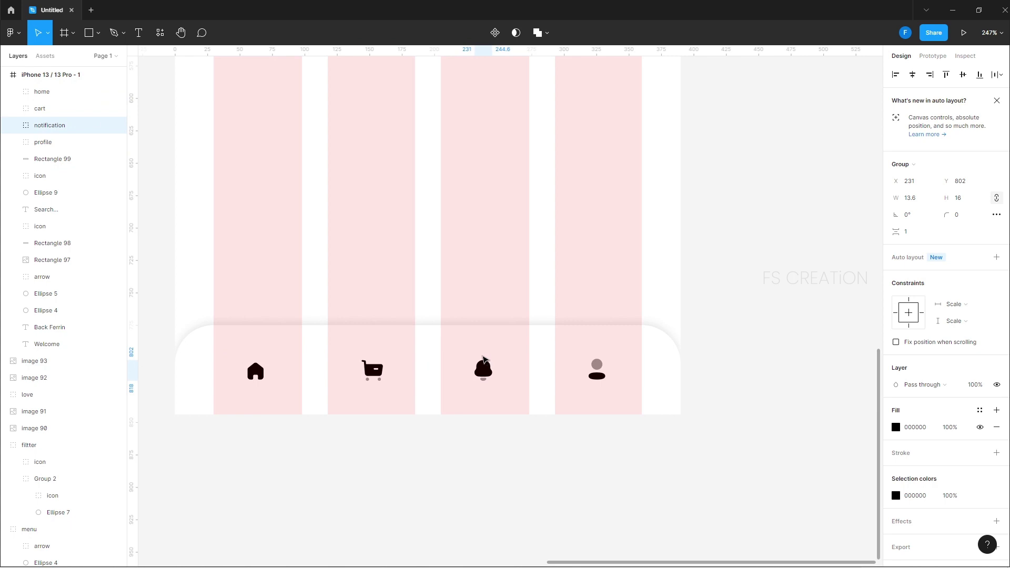
Draw a circle centred over the home icon in the bottom bar and set its size to 30 by 30.
{"action": "left_click", "coordinate": [258, 373]}
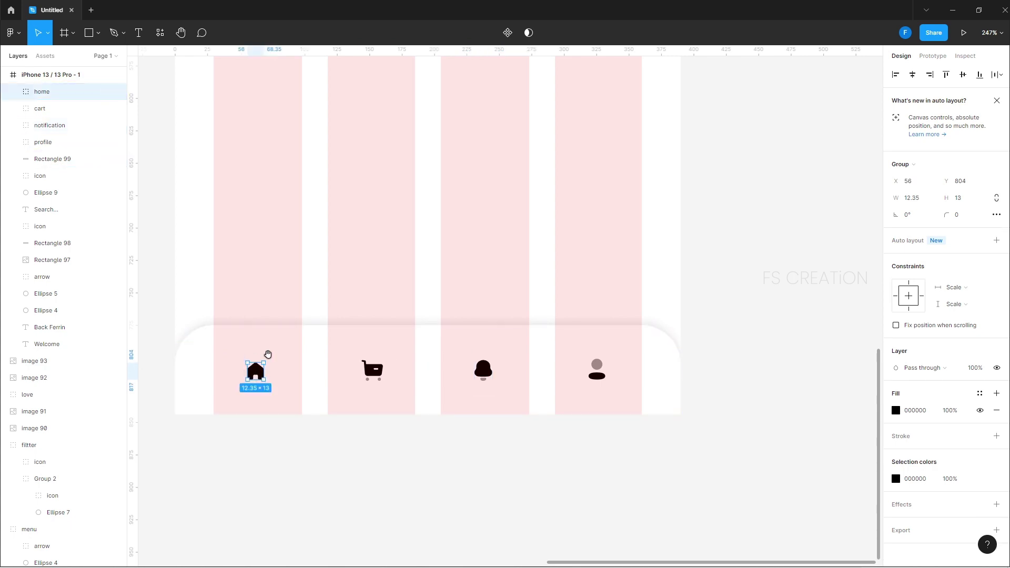
{"action": "scroll", "coordinate": [389, 342], "scroll_direction": "left", "scroll_amount": 2}
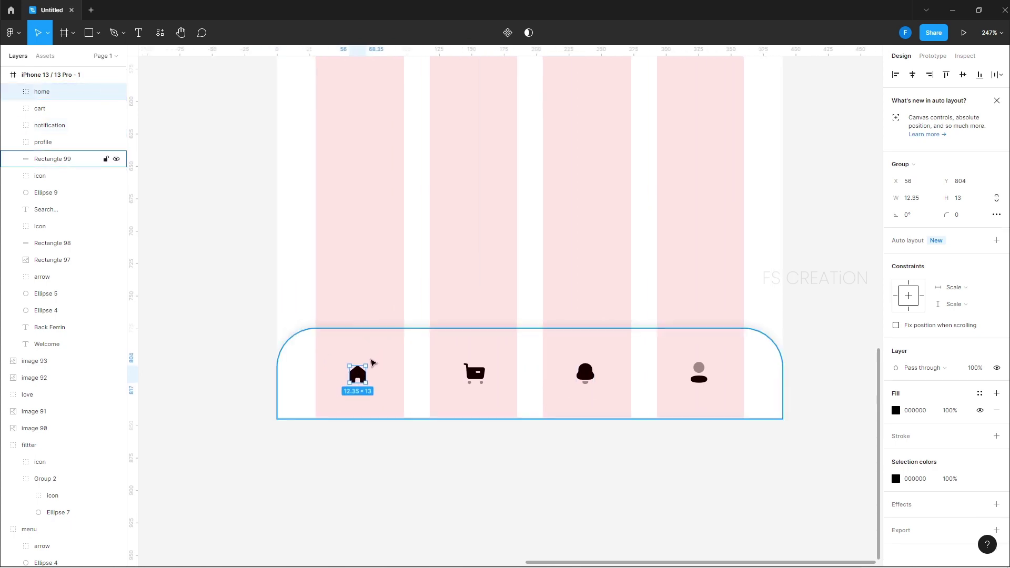
{"action": "key", "text": "o"}
{"action": "left_click_drag", "start_coordinate": [340, 356], "coordinate": [375, 391]}
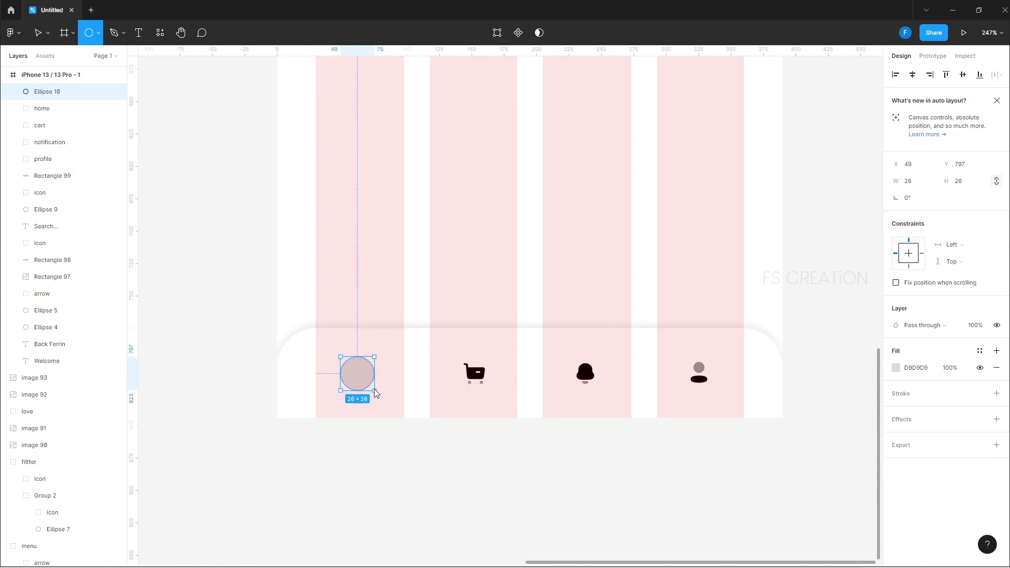
{"action": "left_click", "coordinate": [965, 184]}
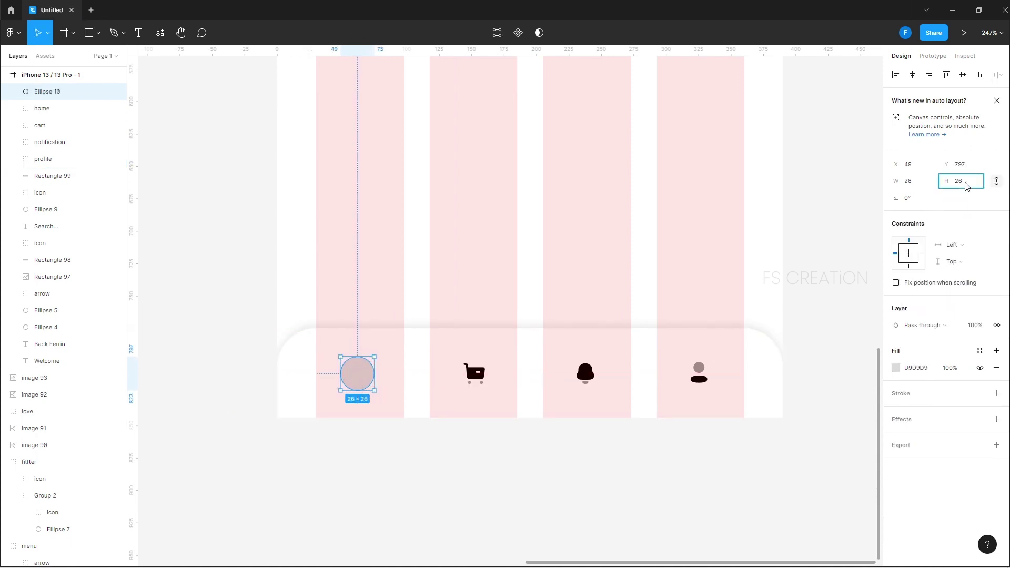
{"action": "key", "text": "Return"}
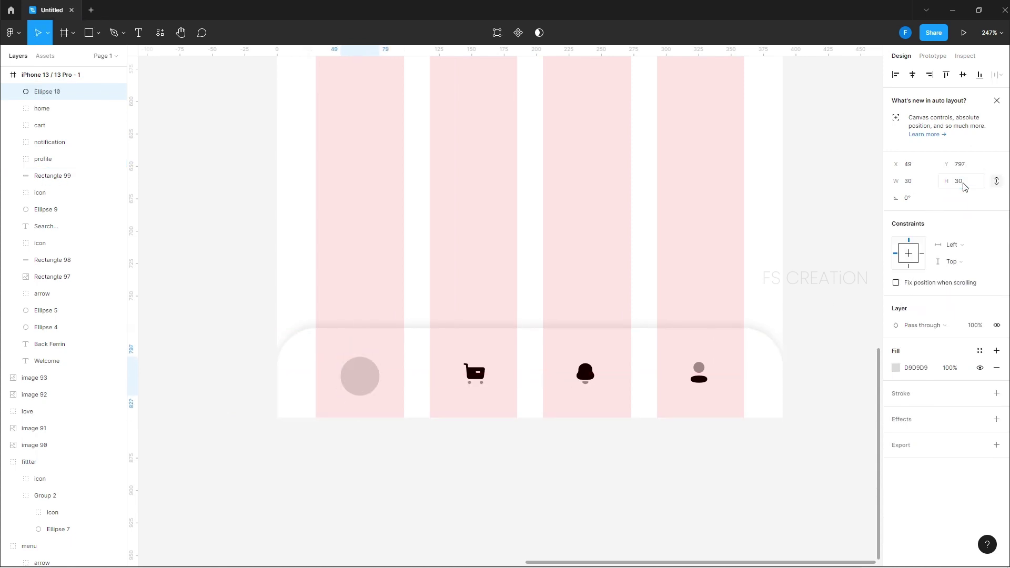
Change the fill of the circle over the home icon to black 000000.
{"action": "left_click", "coordinate": [894, 367]}
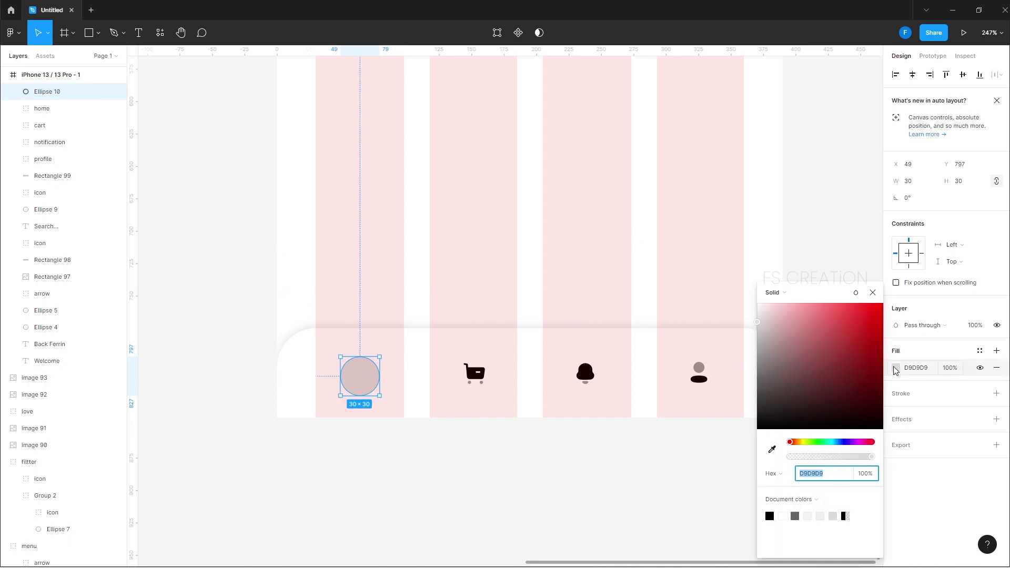
{"action": "left_click", "coordinate": [763, 290]}
{"action": "left_click", "coordinate": [765, 380]}
{"action": "left_click_drag", "start_coordinate": [765, 380], "coordinate": [700, 448]}
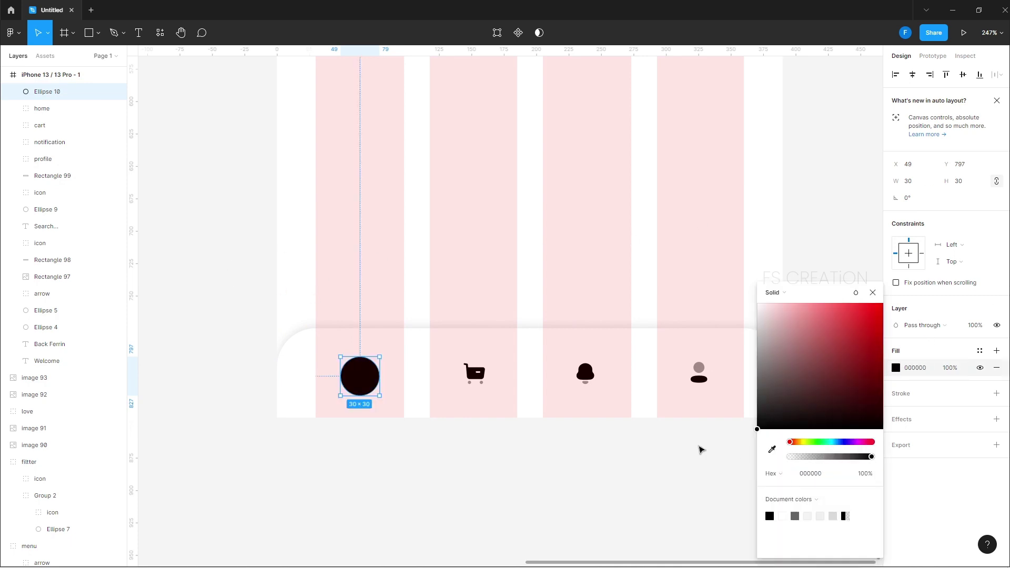
Draw a rectangle about 31 wide from the middle of the black circle outward and set its height to 30.
{"action": "key", "text": "r"}
{"action": "left_click_drag", "start_coordinate": [359, 358], "coordinate": [398, 395]}
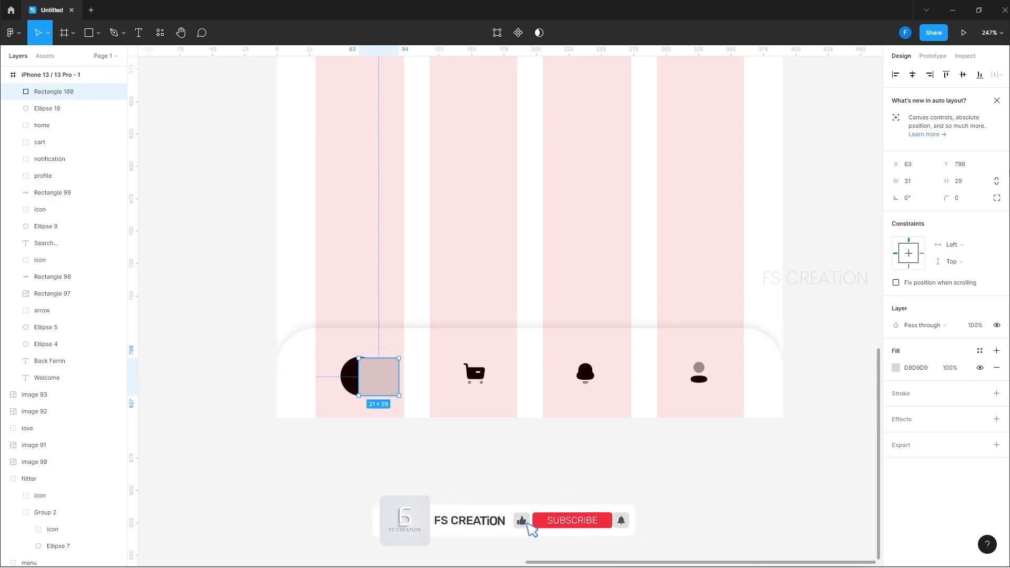
{"action": "left_click", "coordinate": [919, 184]}
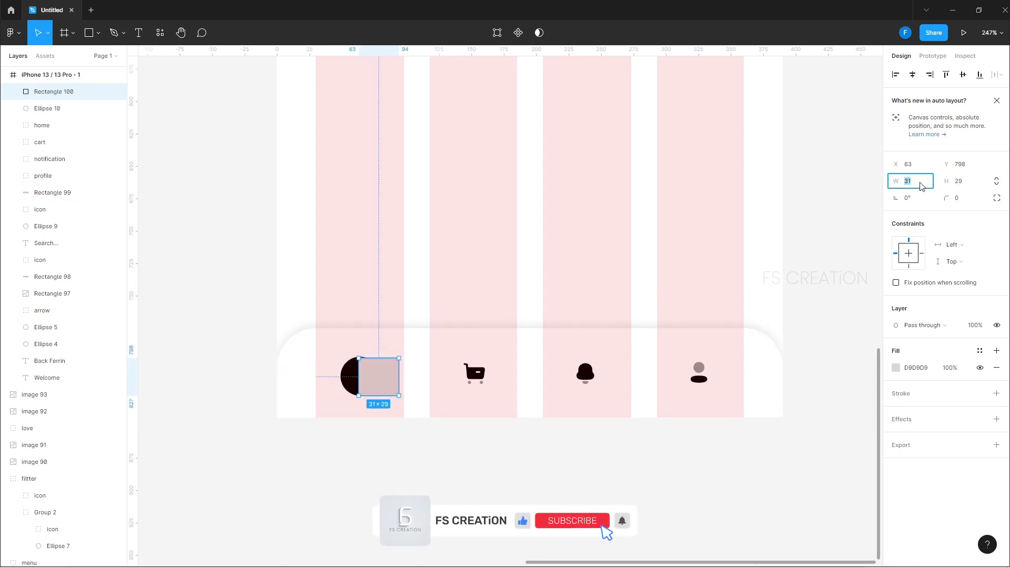
{"action": "left_click", "coordinate": [963, 188]}
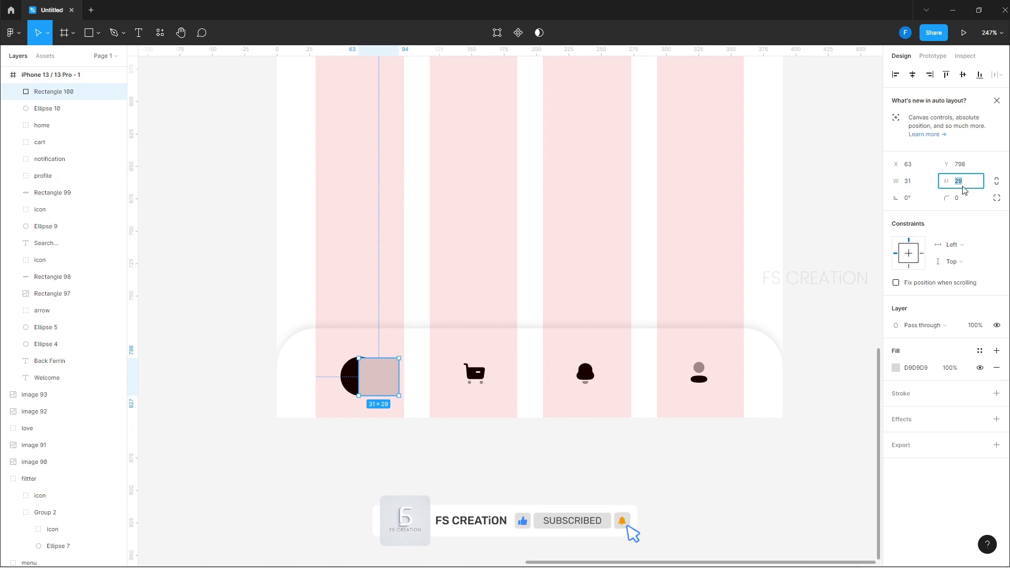
{"action": "key", "text": "Return"}
Align the grey rectangle with the black circle's top and left edges and stretch it to 69 wide towards the cart icon.
{"action": "scroll", "coordinate": [399, 421], "scroll_direction": "up", "scroll_amount": 2}
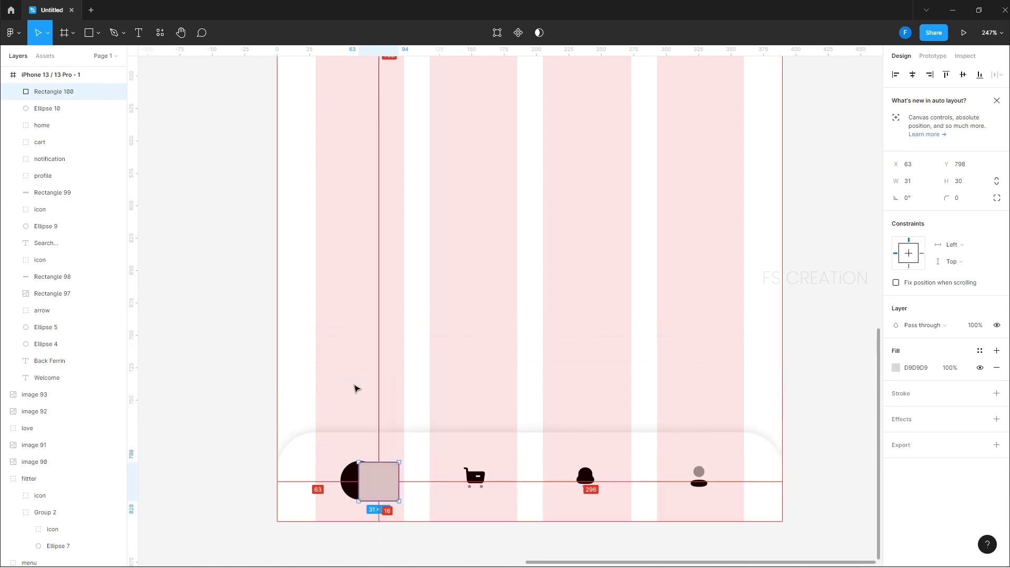
{"action": "scroll", "coordinate": [363, 489], "scroll_direction": "up", "scroll_amount": 4}
{"action": "key", "text": "alt"}
{"action": "left_click_drag", "start_coordinate": [410, 476], "coordinate": [412, 473]}
{"action": "left_click_drag", "start_coordinate": [377, 440], "coordinate": [319, 438]}
{"action": "left_click_drag", "start_coordinate": [497, 438], "coordinate": [585, 439]}
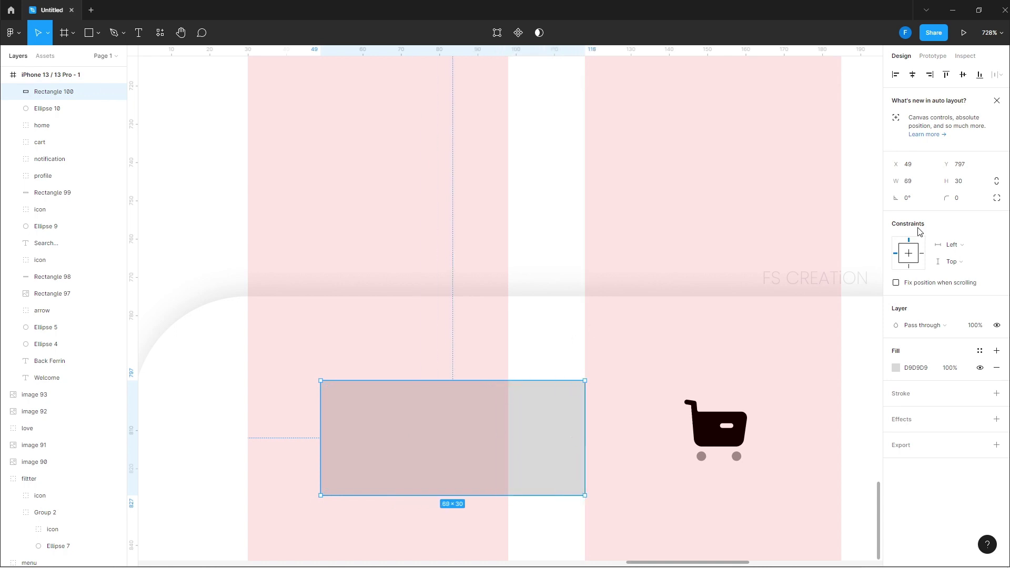
Round the grey rectangle's corners to a radius of 27 and place it behind the black circle.
{"action": "left_click_drag", "start_coordinate": [950, 198], "coordinate": [218, 242]}
{"action": "left_click_drag", "start_coordinate": [63, 97], "coordinate": [63, 113]}
{"action": "scroll", "coordinate": [480, 227], "scroll_direction": "down", "scroll_amount": 6}
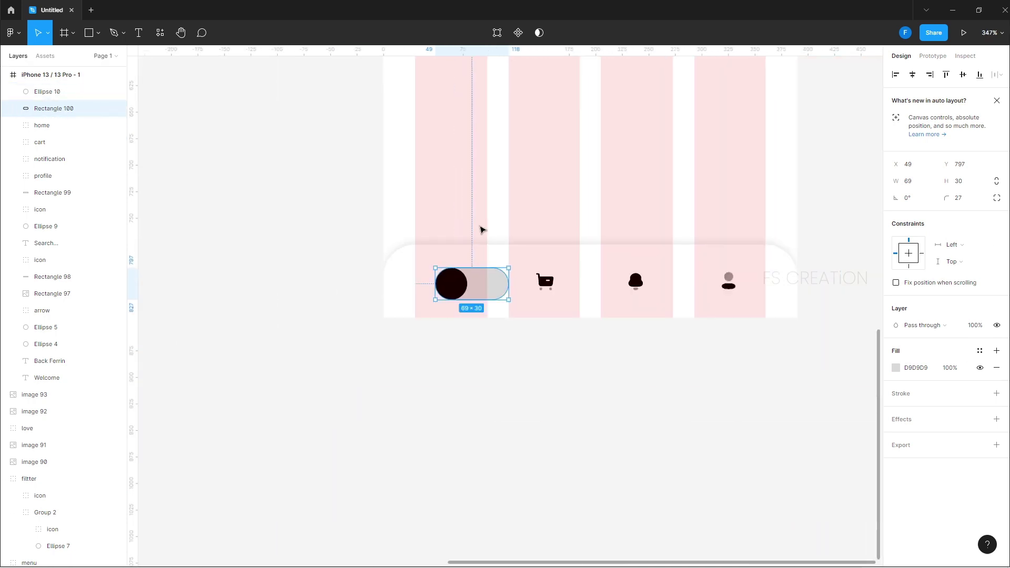
Hide the four-column layout grid of the iPhone 13 frame.
{"action": "left_click_drag", "start_coordinate": [496, 178], "coordinate": [384, 480]}
{"action": "scroll", "coordinate": [390, 421], "scroll_direction": "down", "scroll_amount": 4}
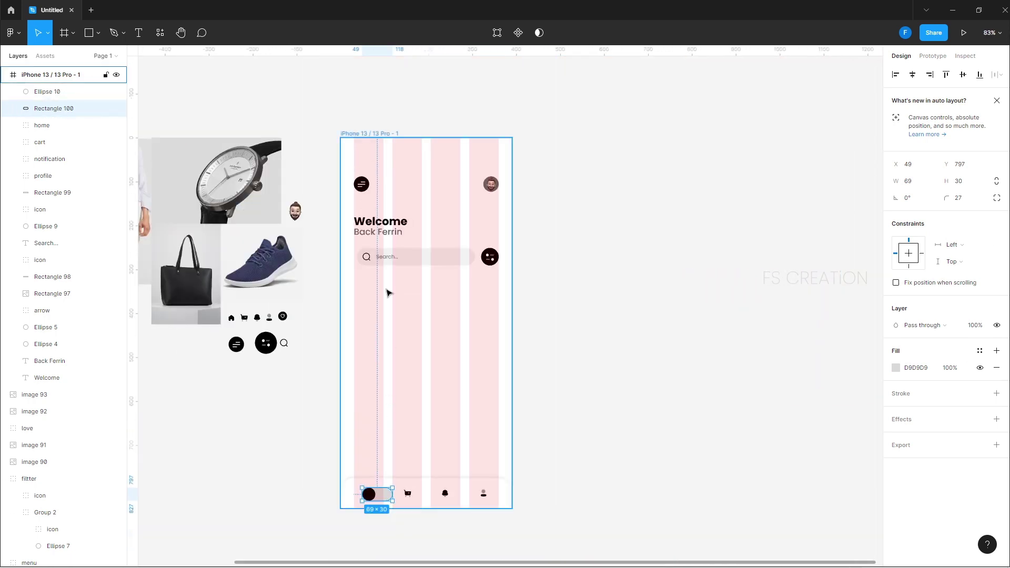
{"action": "left_click", "coordinate": [384, 141]}
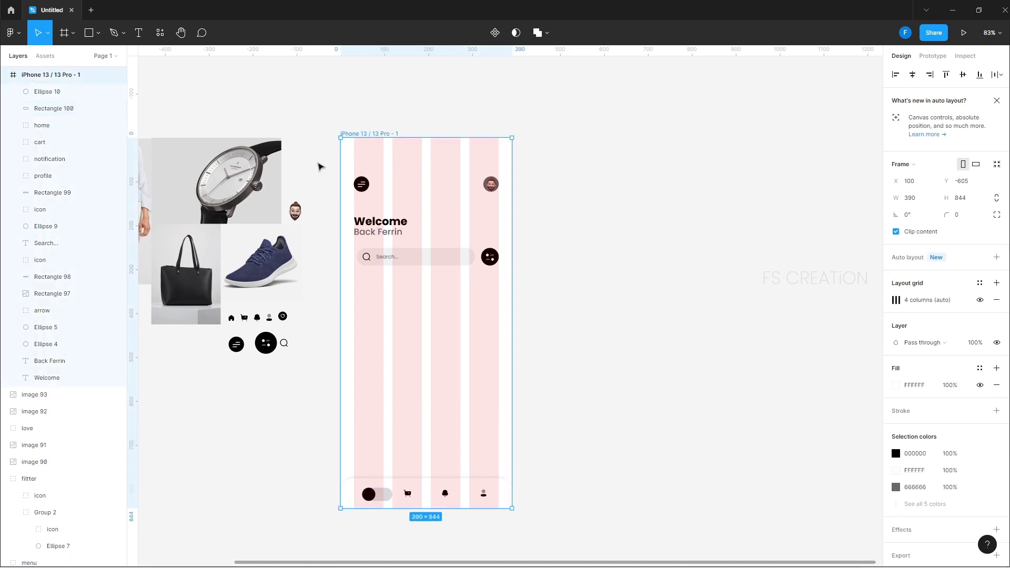
{"action": "left_click", "coordinate": [979, 300]}
Bring the home icon in front of the black circle and change its fill to white FFFFFF.
{"action": "scroll", "coordinate": [296, 470], "scroll_direction": "up", "scroll_amount": 6}
{"action": "scroll", "coordinate": [462, 349], "scroll_direction": "down", "scroll_amount": 3}
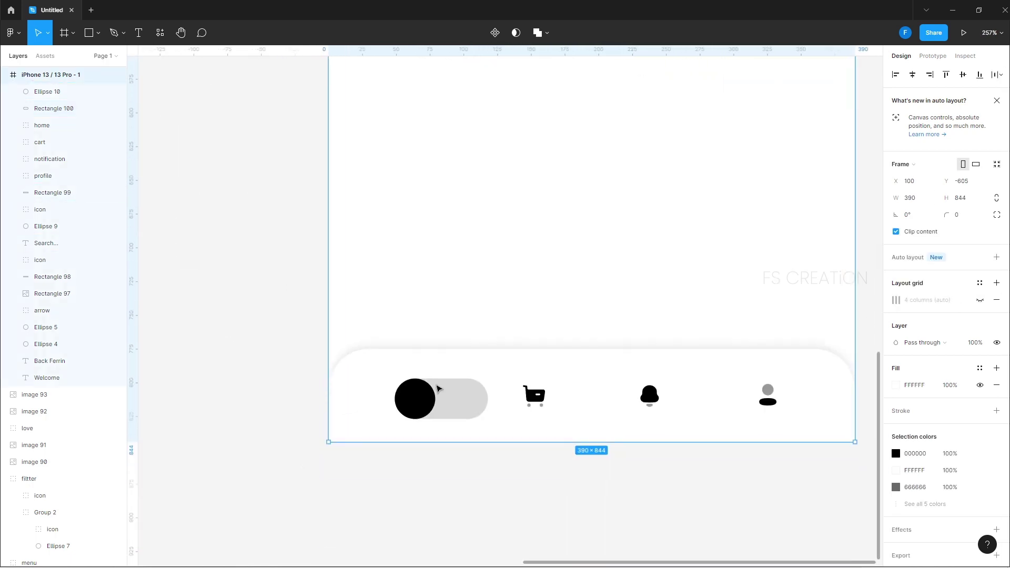
{"action": "left_click", "coordinate": [420, 411]}
{"action": "left_click_drag", "start_coordinate": [45, 126], "coordinate": [61, 85]}
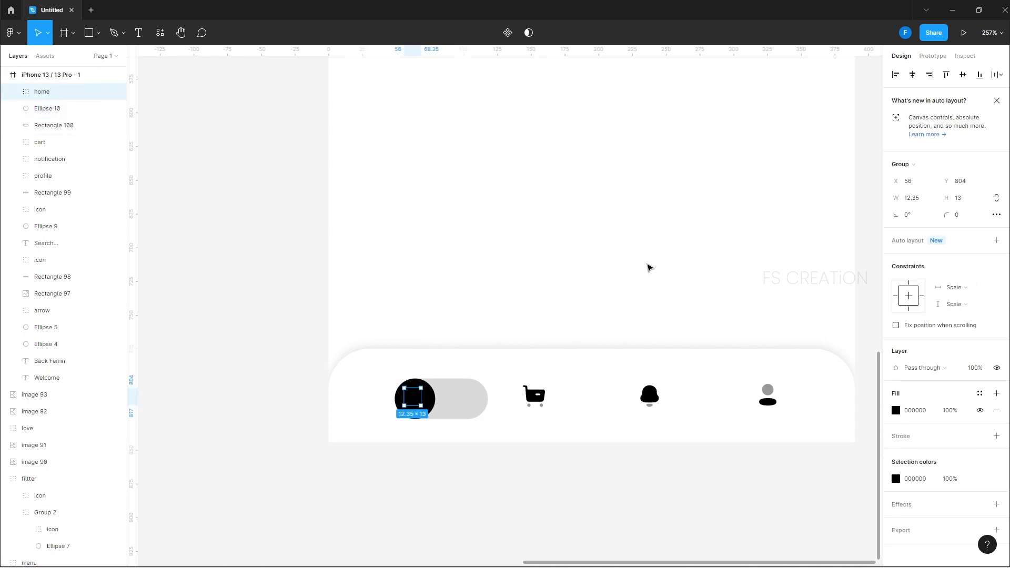
{"action": "left_click", "coordinate": [895, 414]}
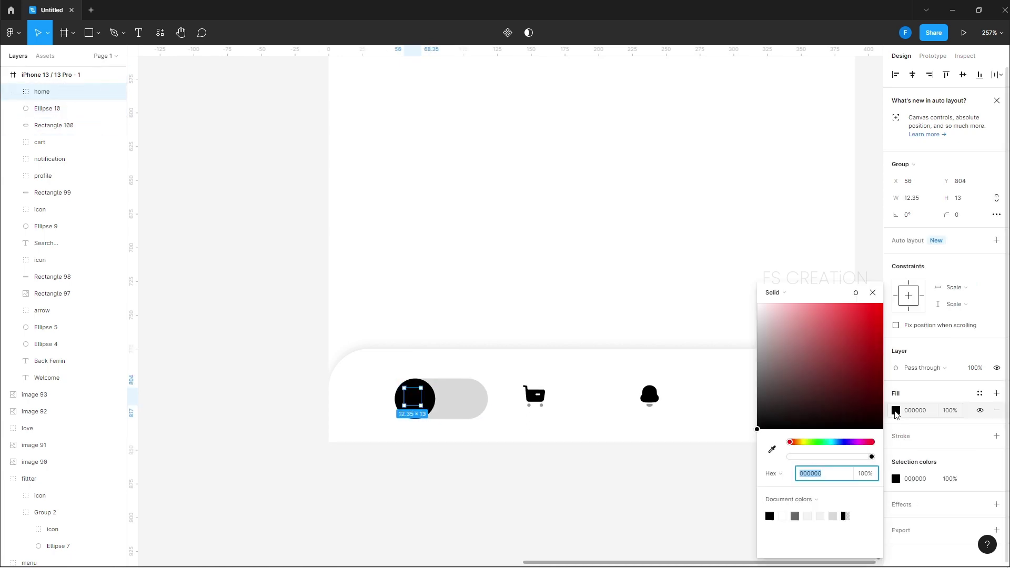
{"action": "type", "text": "ffffff"}
{"action": "key", "text": "Return"}
{"action": "left_click", "coordinate": [520, 498]}
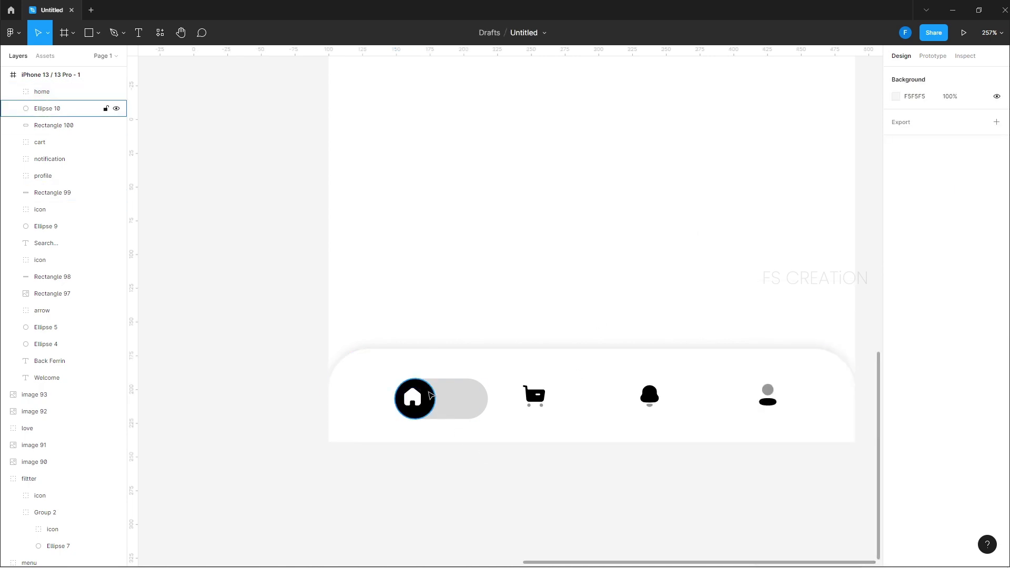
Centre the white home icon in the black circle and widen the grey pill to 77.
{"action": "scroll", "coordinate": [430, 396], "scroll_direction": "up", "scroll_amount": 6}
{"action": "left_click", "coordinate": [398, 414]}
{"action": "left_click_drag", "start_coordinate": [402, 416], "coordinate": [409, 420]}
{"action": "left_click", "coordinate": [596, 416]}
{"action": "left_click_drag", "start_coordinate": [608, 413], "coordinate": [634, 421]}
{"action": "left_click", "coordinate": [641, 234]}
Add the text "Home" and place it inside the grey pill beside the home icon.
{"action": "key", "text": "t"}
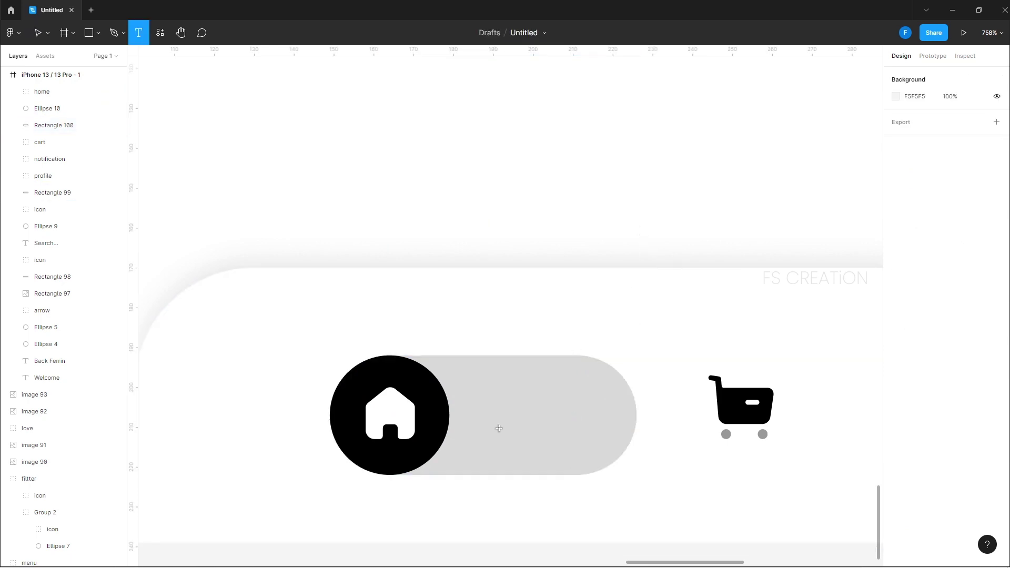
{"action": "left_click", "coordinate": [498, 433]}
{"action": "type", "text": "Home"}
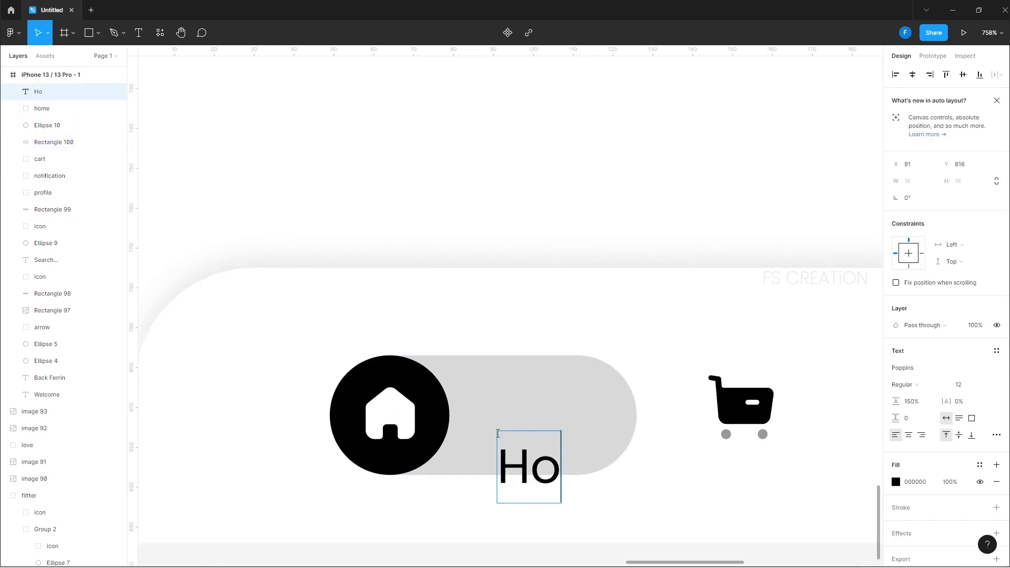
{"action": "key", "text": "Escape"}
{"action": "left_click_drag", "start_coordinate": [604, 480], "coordinate": [577, 427]}
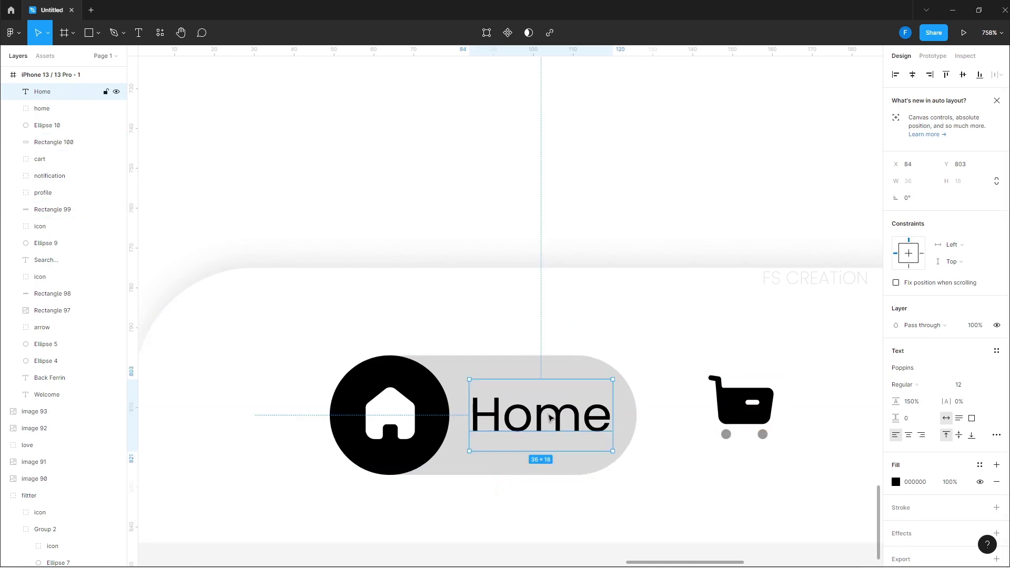
{"action": "left_click_drag", "start_coordinate": [557, 417], "coordinate": [555, 415]}
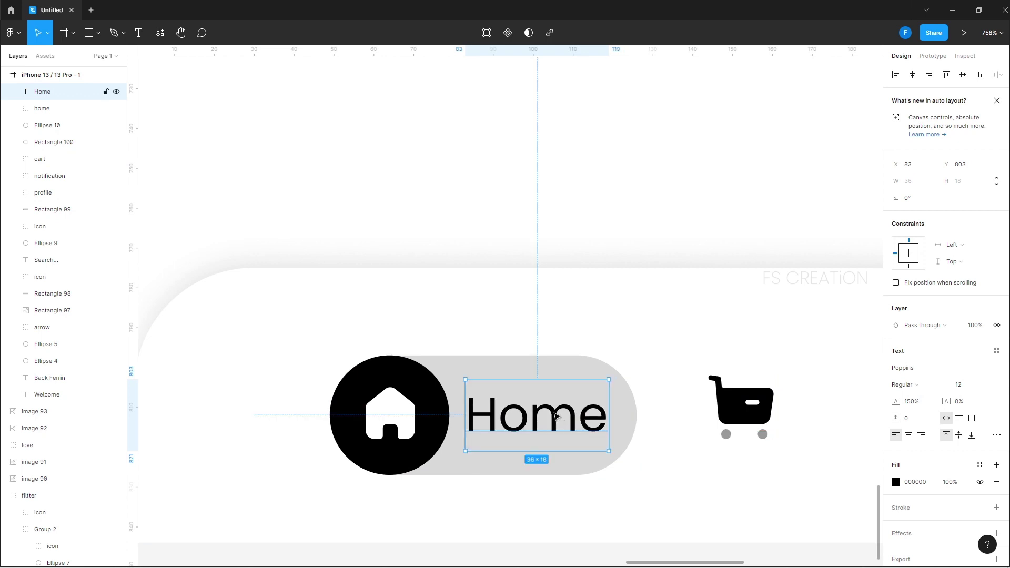
Group the "Home" text, grey pill, black circle and home icon together.
{"action": "left_click", "coordinate": [624, 396], "text": "shift"}
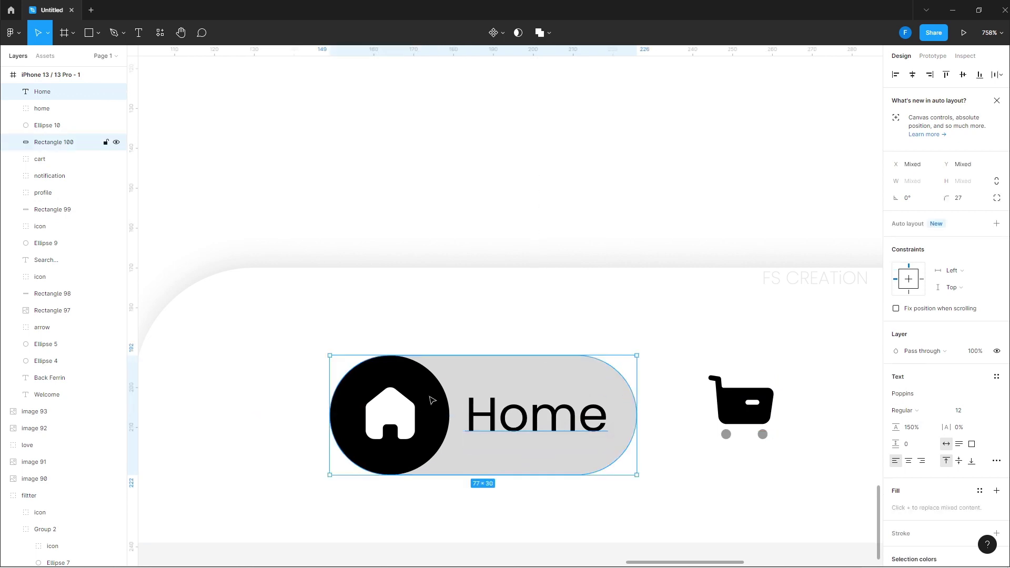
{"action": "left_click", "coordinate": [410, 417], "text": "shift"}
{"action": "key", "text": "ctrl+g"}
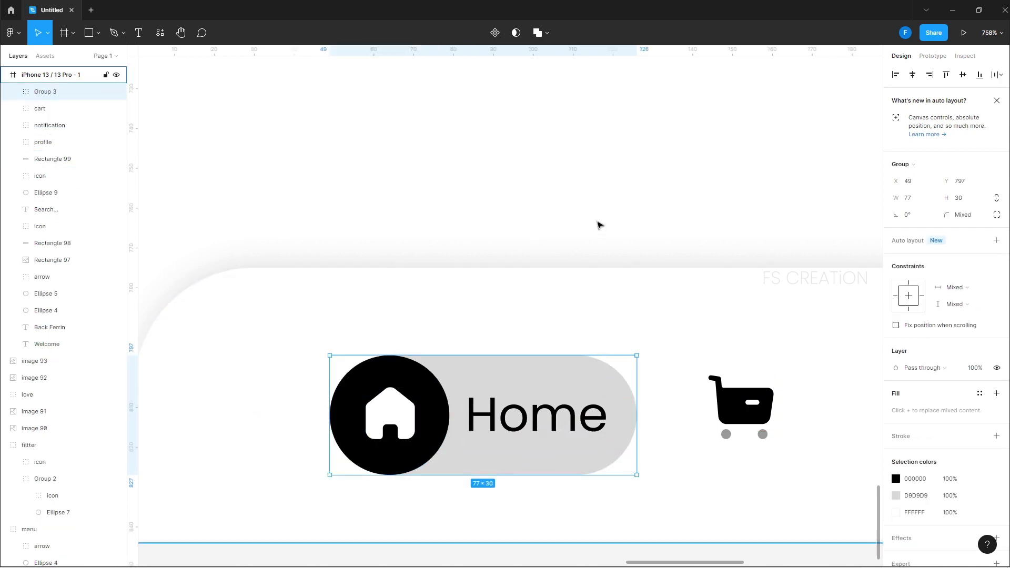
Space the Home button group and the cart, notification and profile icons evenly across the bottom bar.
{"action": "scroll", "coordinate": [314, 438], "scroll_direction": "down", "scroll_amount": 5}
{"action": "left_click", "coordinate": [314, 438]}
{"action": "left_click", "coordinate": [310, 368]}
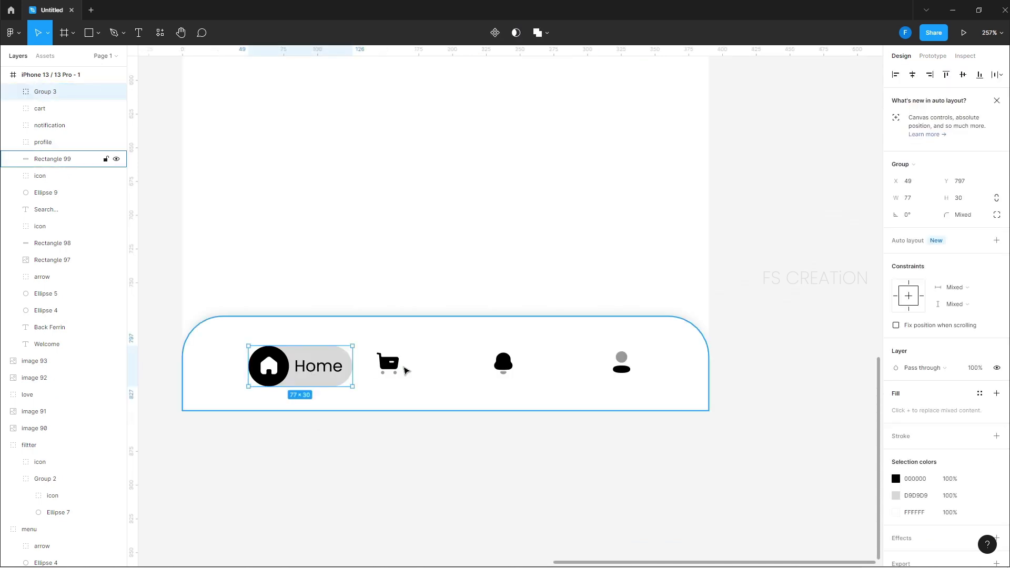
{"action": "left_click", "coordinate": [388, 363], "text": "shift"}
{"action": "left_click", "coordinate": [508, 364], "text": "shift"}
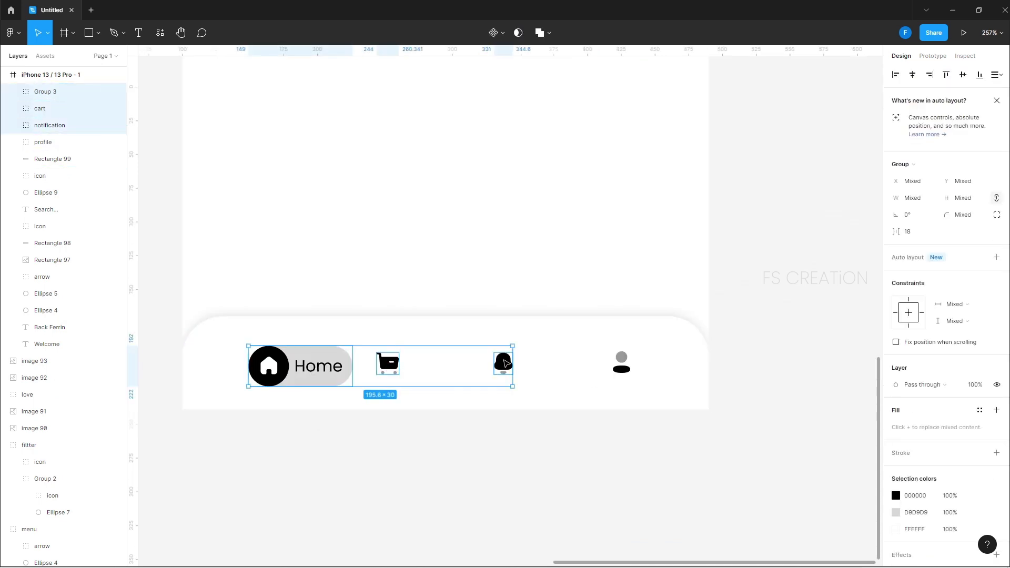
{"action": "left_click", "coordinate": [622, 362], "text": "shift"}
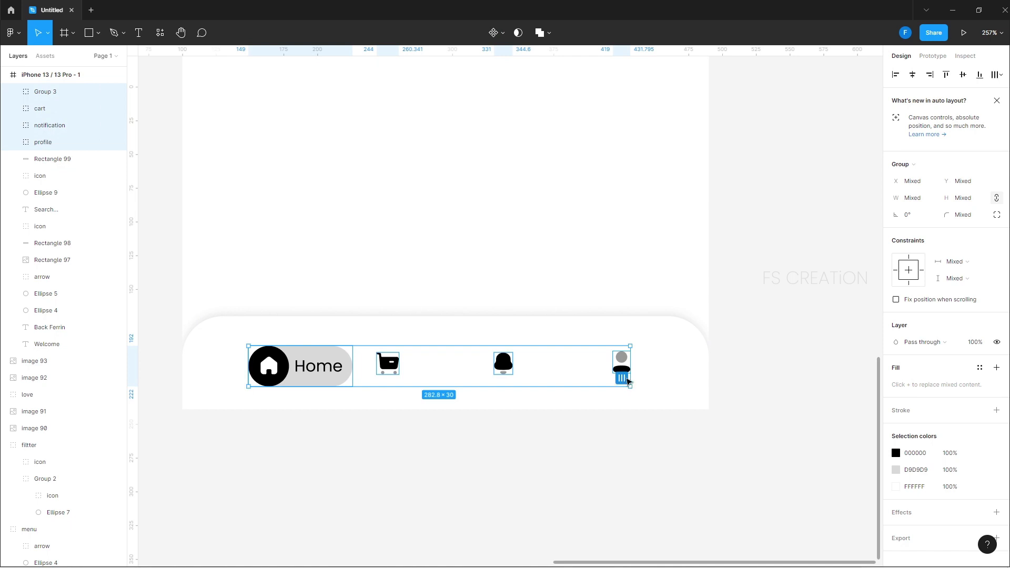
{"action": "left_click", "coordinate": [622, 379]}
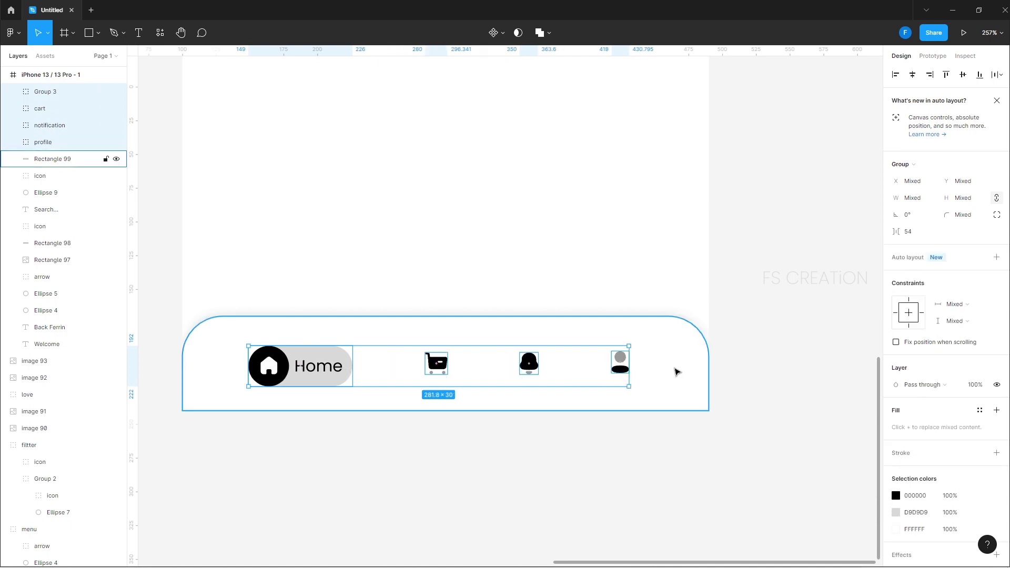
{"action": "left_click", "coordinate": [784, 331]}
{"action": "scroll", "coordinate": [776, 342], "scroll_direction": "down", "scroll_amount": 5}
{"action": "scroll", "coordinate": [775, 342], "scroll_direction": "down", "scroll_amount": 2}
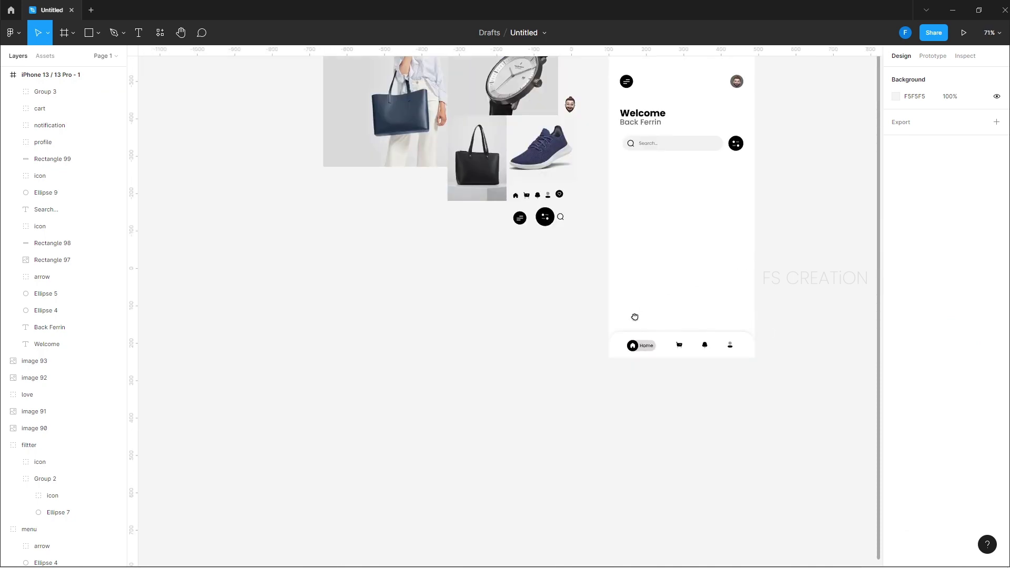
Draw a rectangle below the search bar in the phone frame and size it 260 by 160.
{"action": "scroll", "coordinate": [625, 340], "scroll_direction": "up", "scroll_amount": 3}
{"action": "scroll", "coordinate": [626, 339], "scroll_direction": "left", "scroll_amount": 3}
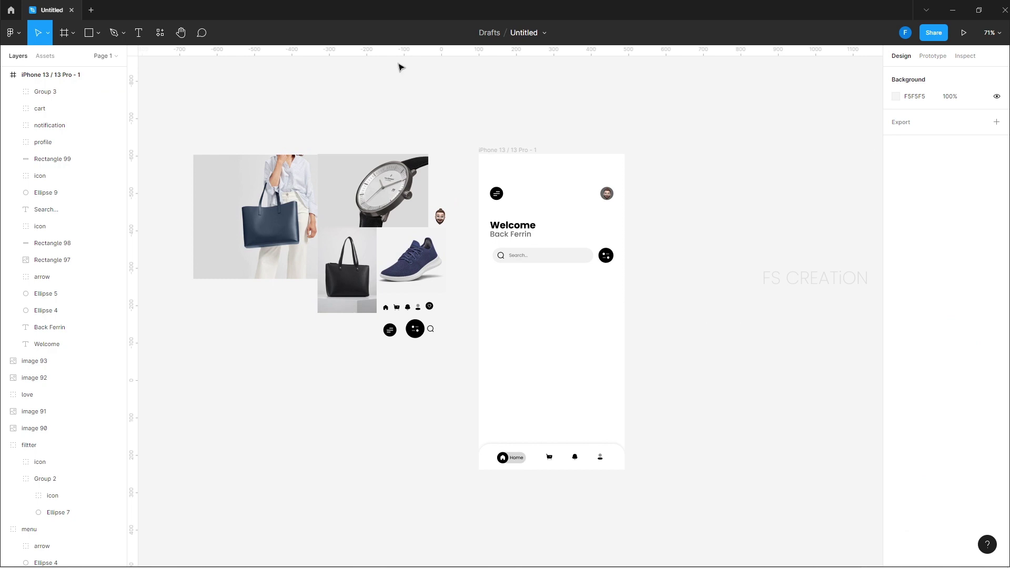
{"action": "scroll", "coordinate": [490, 254], "scroll_direction": "down", "scroll_amount": 2}
{"action": "scroll", "coordinate": [490, 255], "scroll_direction": "right", "scroll_amount": 1}
{"action": "key", "text": "r"}
{"action": "mouse_move", "coordinate": [479, 217]}
{"action": "left_mouse_down"}
{"action": "mouse_move", "coordinate": [523, 266]}
{"action": "mouse_move", "coordinate": [547, 265]}
{"action": "left_mouse_up"}
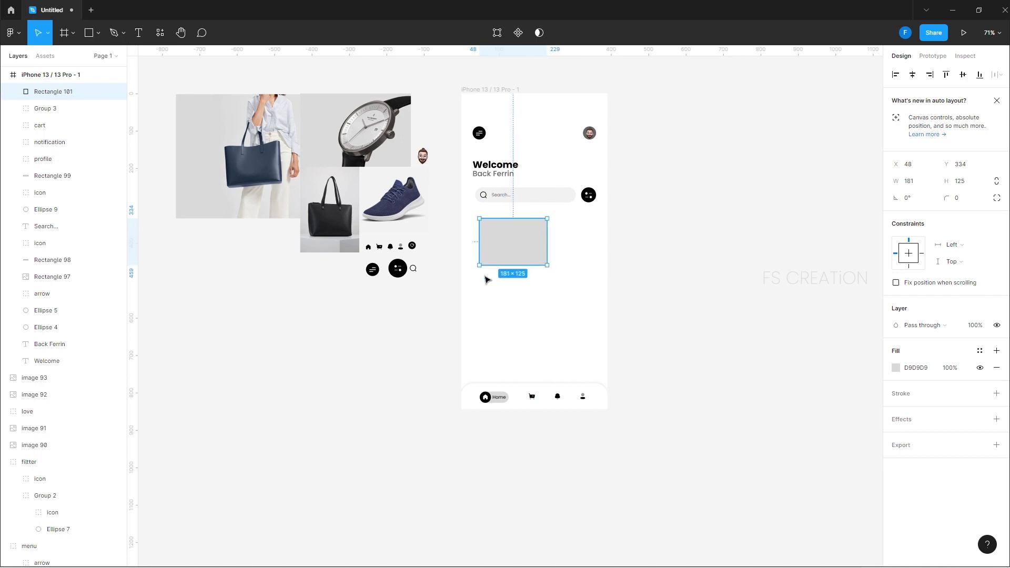
{"action": "left_click", "coordinate": [910, 184]}
{"action": "key", "text": "Return"}
{"action": "left_click", "coordinate": [963, 185]}
{"action": "key", "text": "Return"}
Round the grey rectangle's corners to 12 and move it to X 30, in line with the greeting text.
{"action": "scroll", "coordinate": [610, 229], "scroll_direction": "up", "scroll_amount": 5}
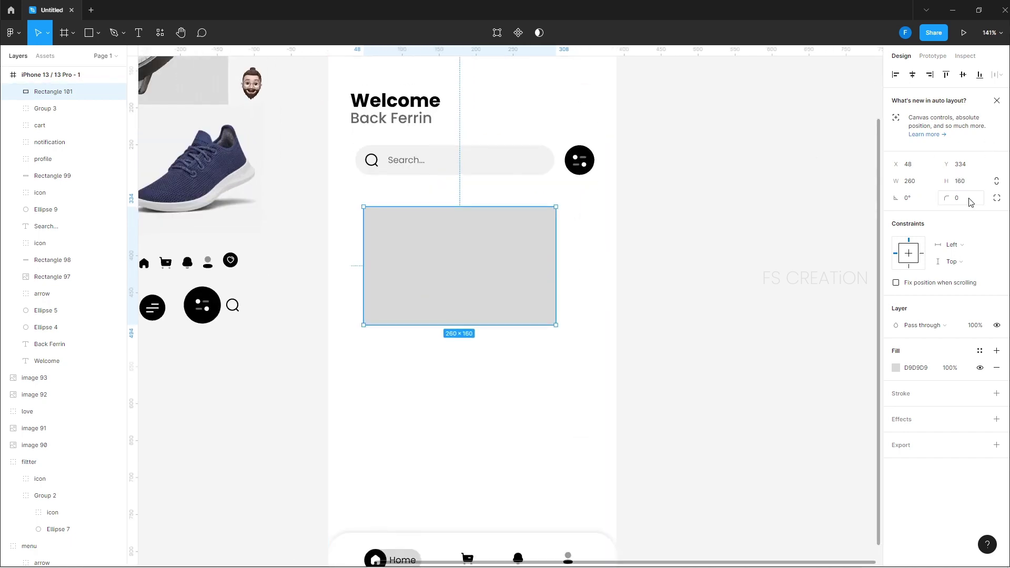
{"action": "left_click", "coordinate": [957, 200]}
{"action": "type", "text": "16"}
{"action": "key", "text": "Return"}
{"action": "left_click_drag", "start_coordinate": [111, 218], "coordinate": [71, 239]}
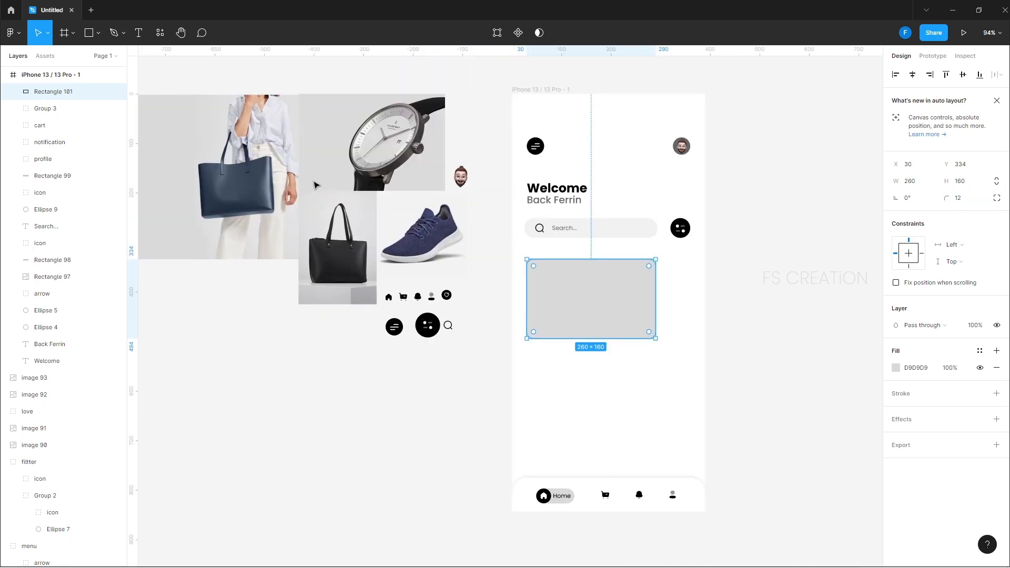
Place the blue handbag photo over the grey rectangle and mask it with that rectangle.
{"action": "left_click", "coordinate": [316, 186]}
{"action": "left_click_drag", "start_coordinate": [240, 187], "coordinate": [591, 309]}
{"action": "left_click", "coordinate": [596, 280], "text": "shift"}
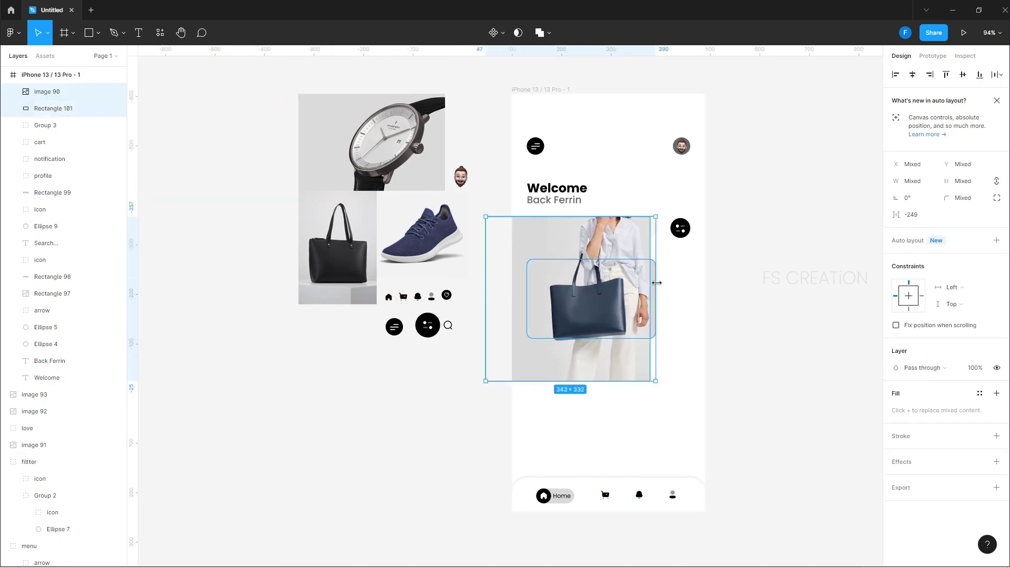
{"action": "right_click", "coordinate": [596, 280]}
{"action": "right_click", "coordinate": [630, 326]}
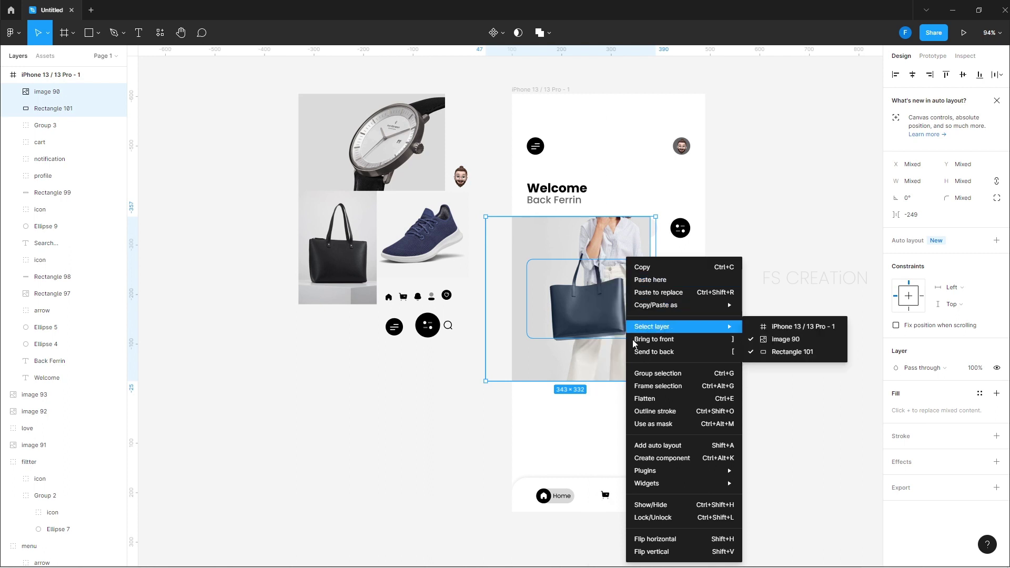
{"action": "left_click", "coordinate": [654, 425]}
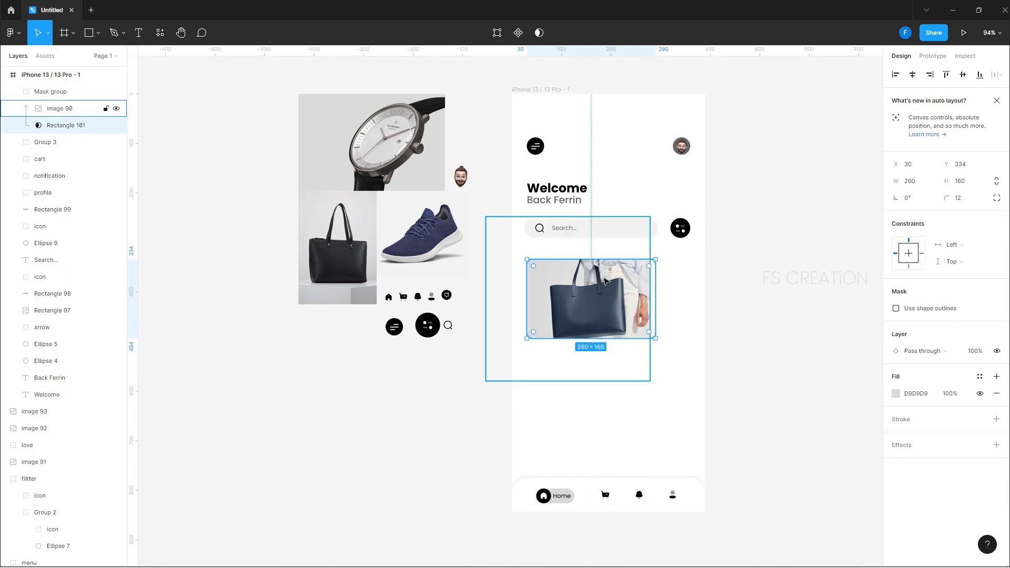
Scale the masked handbag photo to about 377 × 377 and shift it so the bag fills the card's right side.
{"action": "left_click", "coordinate": [48, 113]}
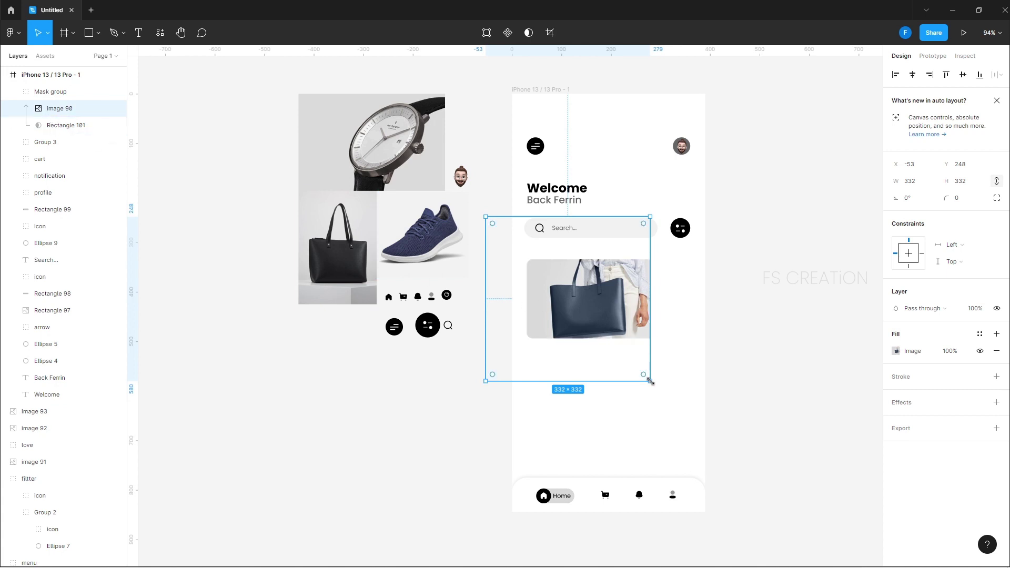
{"action": "left_click_drag", "start_coordinate": [650, 384], "coordinate": [695, 430]}
{"action": "left_click_drag", "start_coordinate": [623, 307], "coordinate": [623, 269]}
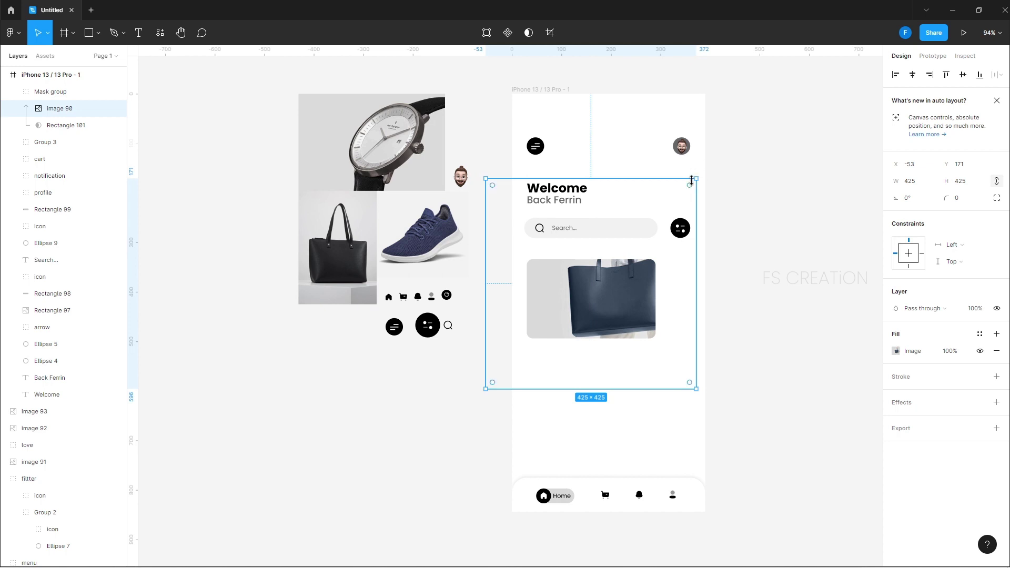
{"action": "left_click_drag", "start_coordinate": [696, 179], "coordinate": [674, 200]}
{"action": "left_click_drag", "start_coordinate": [581, 322], "coordinate": [614, 314]}
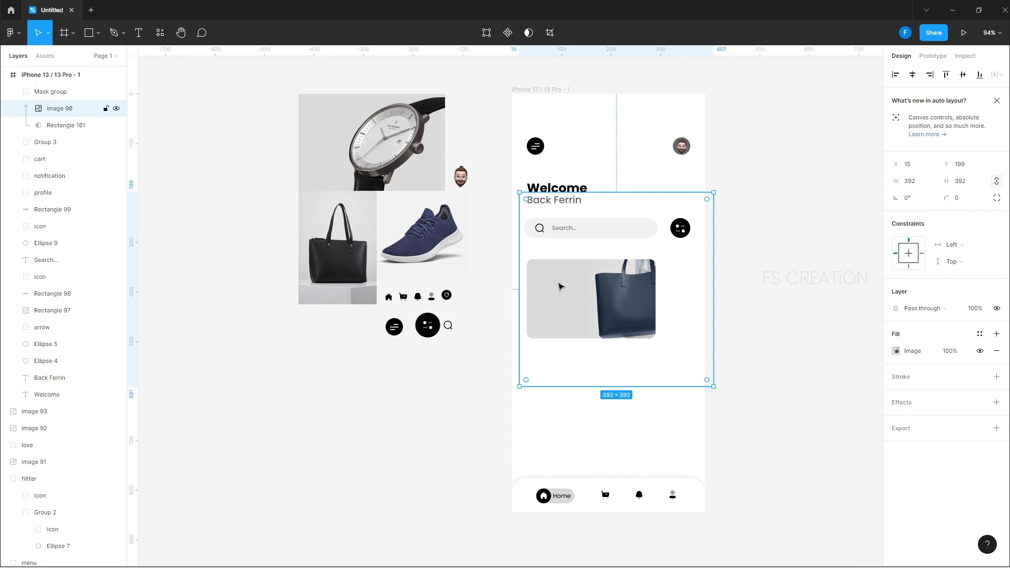
{"action": "left_click_drag", "start_coordinate": [712, 192], "coordinate": [705, 203]}
{"action": "left_click_drag", "start_coordinate": [627, 309], "coordinate": [629, 301]}
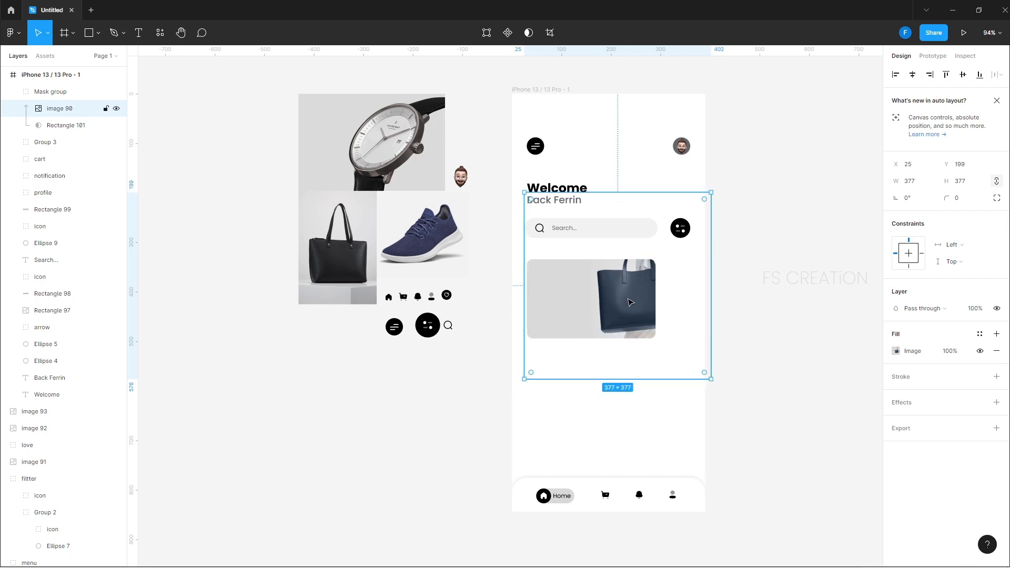
{"action": "left_click", "coordinate": [726, 264]}
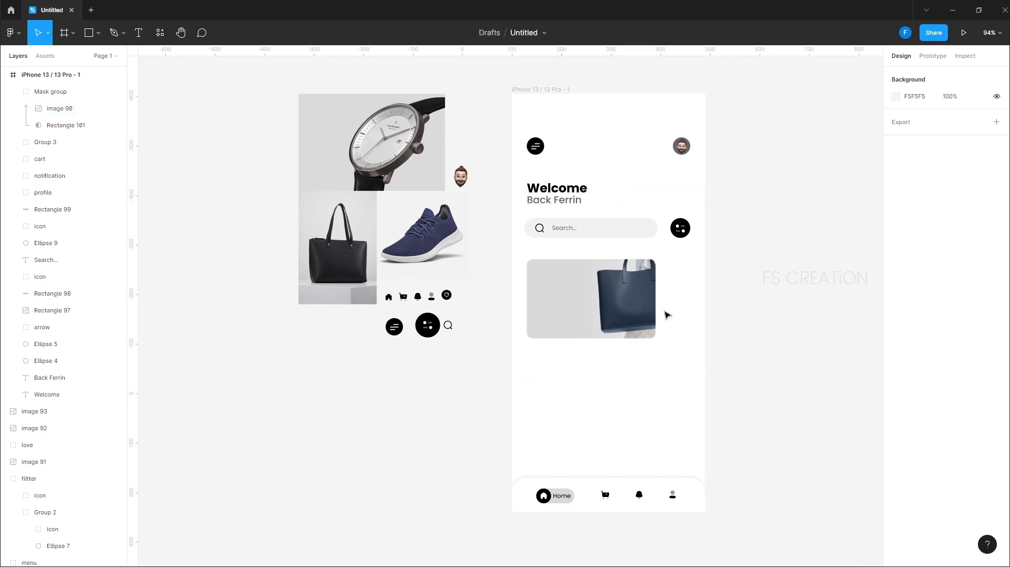
Add the text "50% OFF" in bold to the empty grey area of the banner card.
{"action": "scroll", "coordinate": [565, 300], "scroll_direction": "up", "scroll_amount": 5}
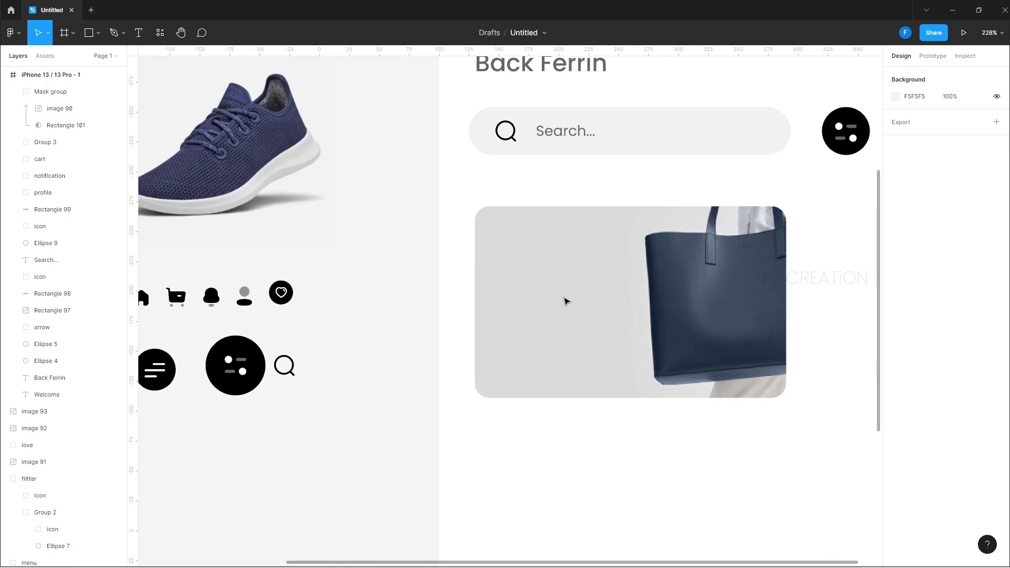
{"action": "key", "text": "t"}
{"action": "left_click", "coordinate": [520, 270]}
{"action": "type", "text": "%0% OFF"}
{"action": "key", "text": "ctrl+a"}
{"action": "left_click", "coordinate": [908, 384]}
{"action": "left_click", "coordinate": [910, 403]}
{"action": "key", "text": "Escape"}
Add the line "on everything today" beneath "50% OFF" in Regular weight at size 12.
{"action": "left_click_drag", "start_coordinate": [587, 295], "coordinate": [568, 321]}
{"action": "key", "text": "Return"}
{"action": "type", "text": "on everything today"}
{"action": "left_click", "coordinate": [904, 384]}
{"action": "left_click", "coordinate": [905, 347]}
{"action": "left_click", "coordinate": [969, 384]}
{"action": "type", "text": "12"}
{"action": "key", "text": "Return"}
Add the text "With Code : FSCREATiON" lower on the banner at size 10 with colour 666666.
{"action": "key", "text": "Return"}
{"action": "type", "text": "Wi"}
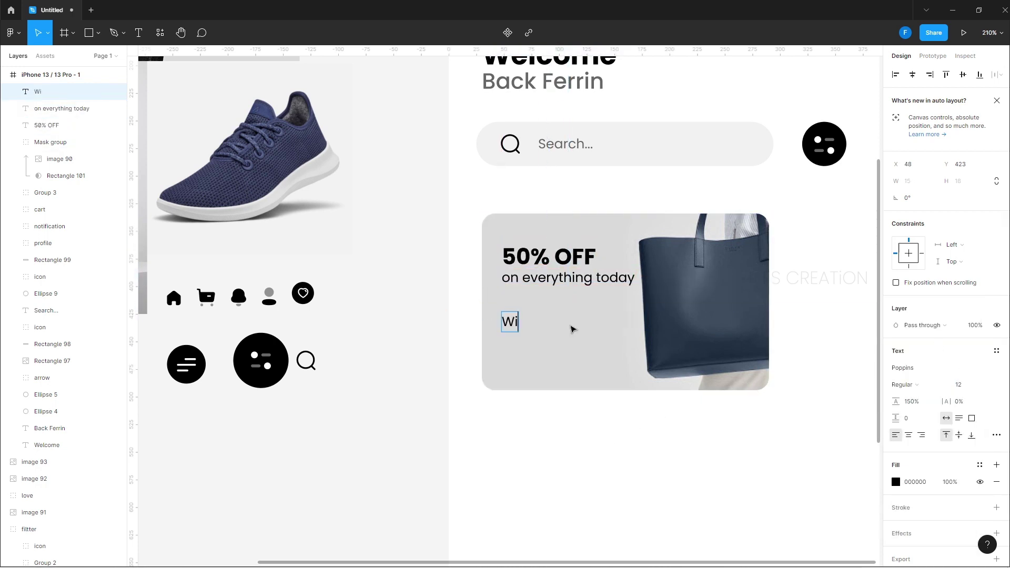
{"action": "type", "text": "th Code : FSCREATiON"}
{"action": "key", "text": "ctrl+a"}
{"action": "left_click", "coordinate": [958, 384]}
{"action": "type", "text": "10"}
{"action": "left_click", "coordinate": [915, 482]}
{"action": "type", "text": "666666"}
{"action": "key", "text": "Return"}
{"action": "key", "text": "Escape"}
{"action": "left_click", "coordinate": [597, 412]}
{"action": "scroll", "coordinate": [598, 412], "scroll_direction": "down", "scroll_amount": 1}
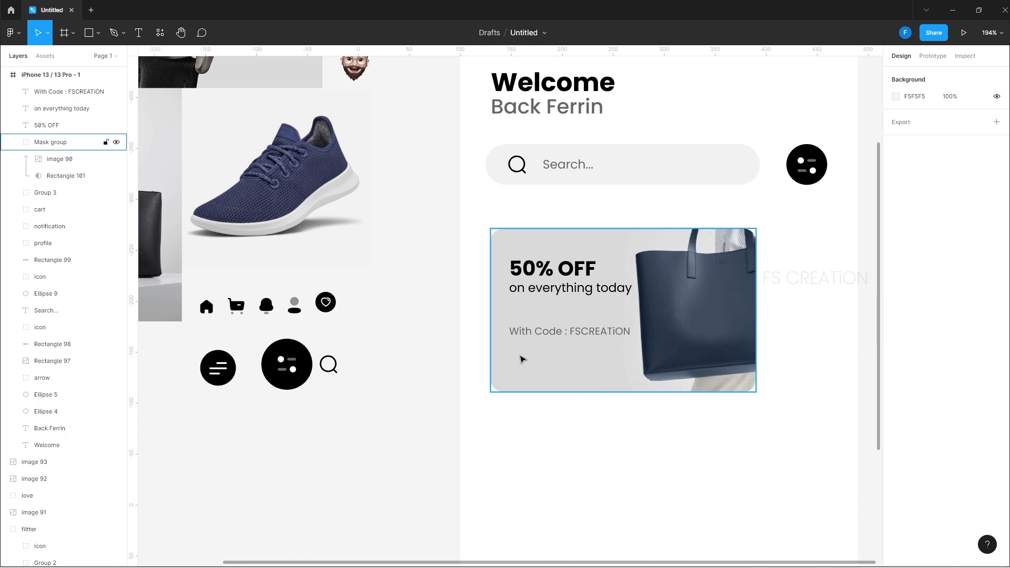
Draw a rectangle about 49 × 19 beneath the code text and fill it black.
{"action": "key", "text": "r"}
{"action": "left_click_drag", "start_coordinate": [510, 349], "coordinate": [561, 369]}
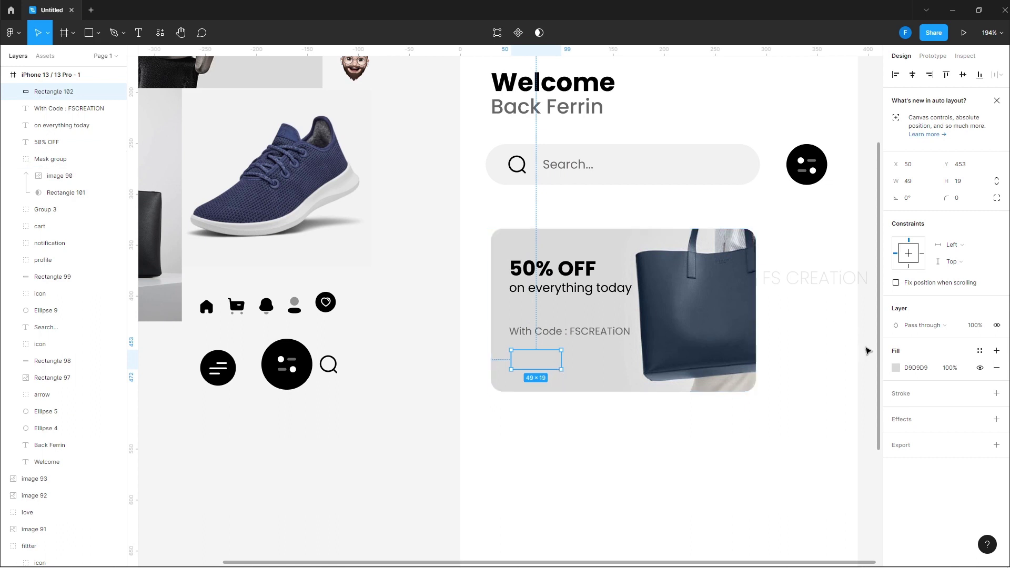
{"action": "left_click", "coordinate": [895, 368]}
{"action": "type", "text": "0"}
{"action": "key", "text": "Return"}
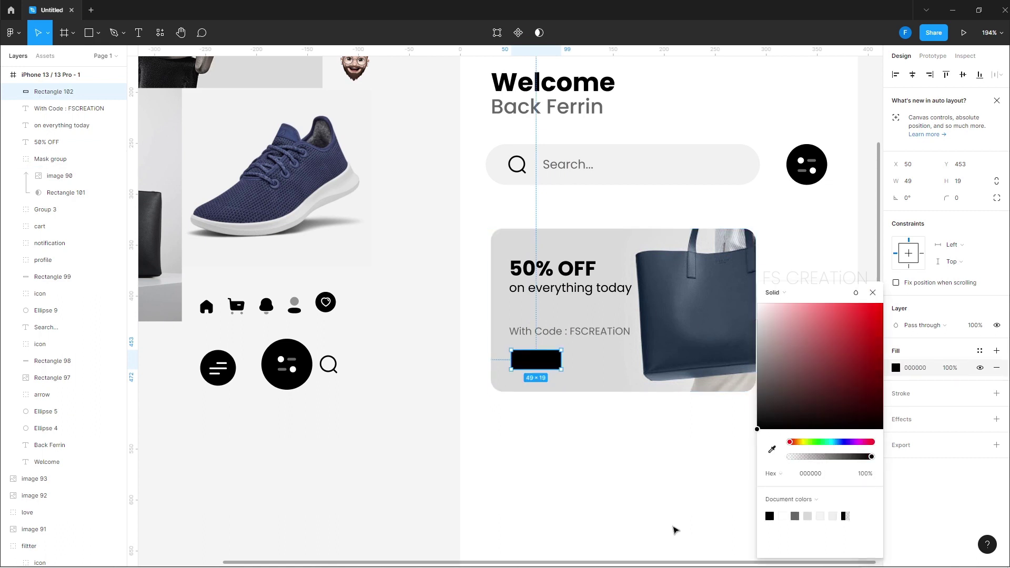
Size the black rectangle 70 by 25 with corner radius 28 and move it up closer to the code text.
{"action": "left_click", "coordinate": [974, 186]}
{"action": "key", "text": "Return"}
{"action": "left_click", "coordinate": [913, 183]}
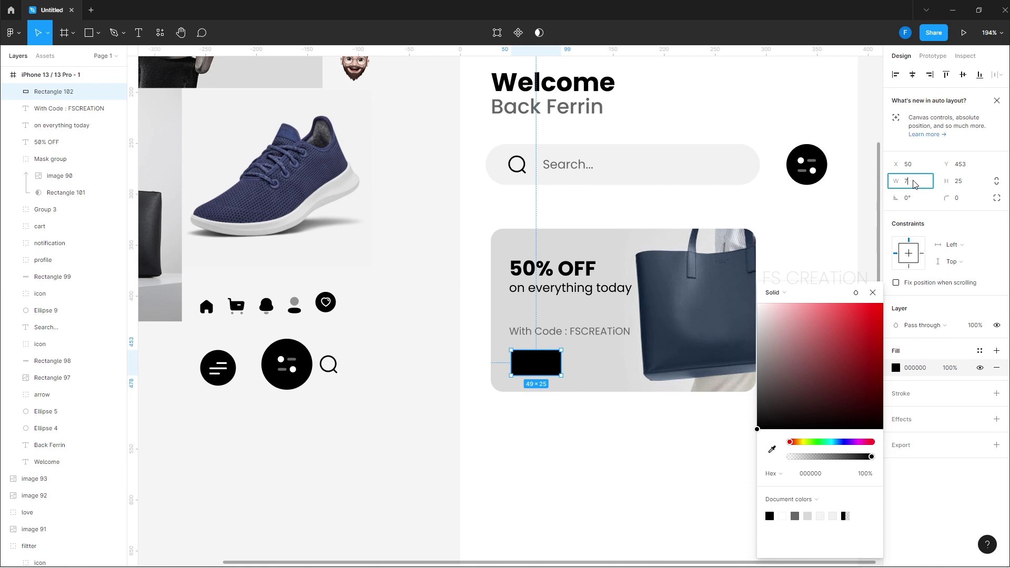
{"action": "type", "text": "70"}
{"action": "key", "text": "Return"}
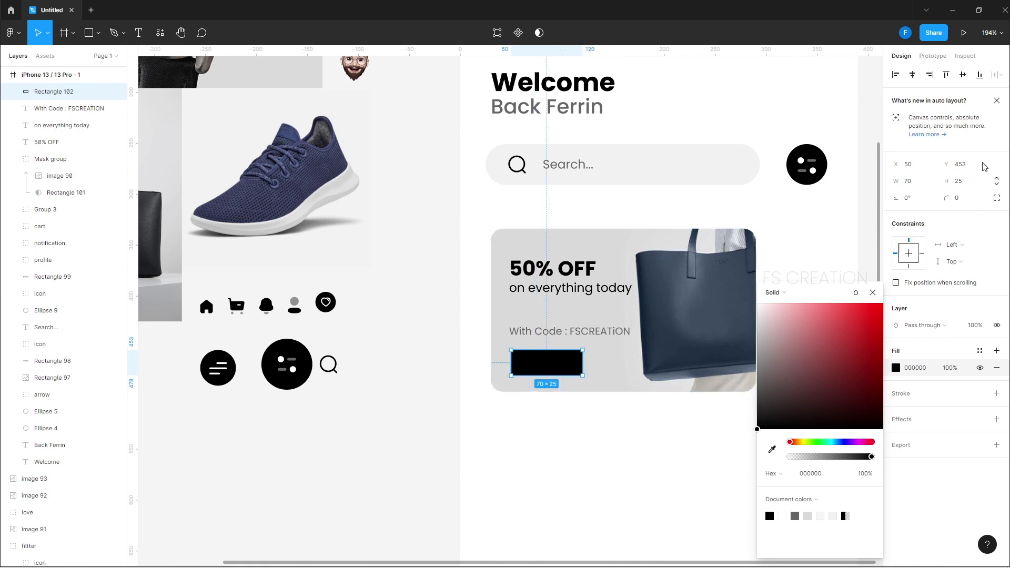
{"action": "left_click", "coordinate": [957, 198]}
{"action": "type", "text": "28"}
{"action": "key", "text": "Return"}
{"action": "left_click", "coordinate": [530, 479]}
{"action": "scroll", "coordinate": [558, 371], "scroll_direction": "up", "scroll_amount": 8}
{"action": "left_click", "coordinate": [549, 368]}
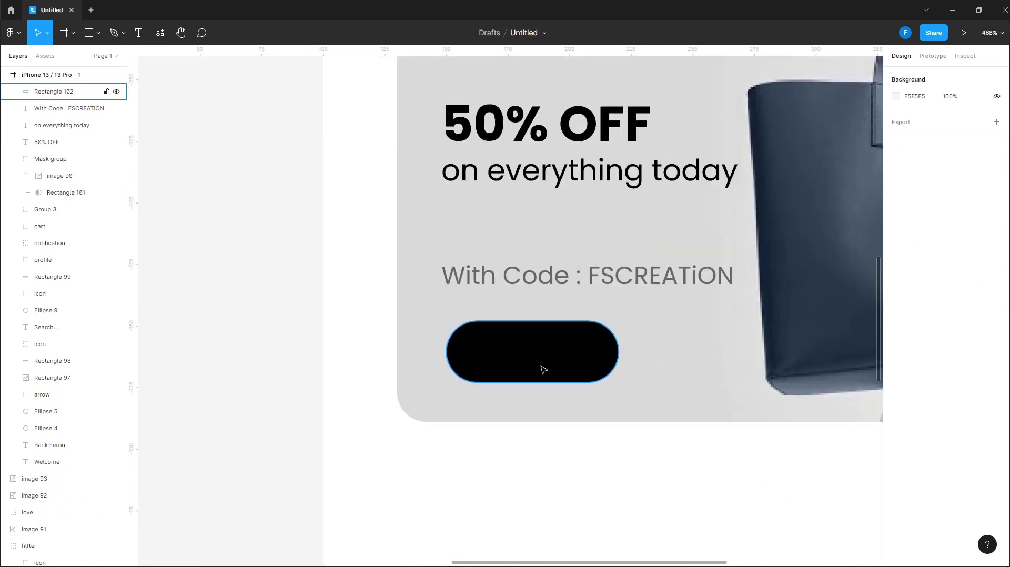
{"action": "left_click_drag", "start_coordinate": [543, 372], "coordinate": [539, 361]}
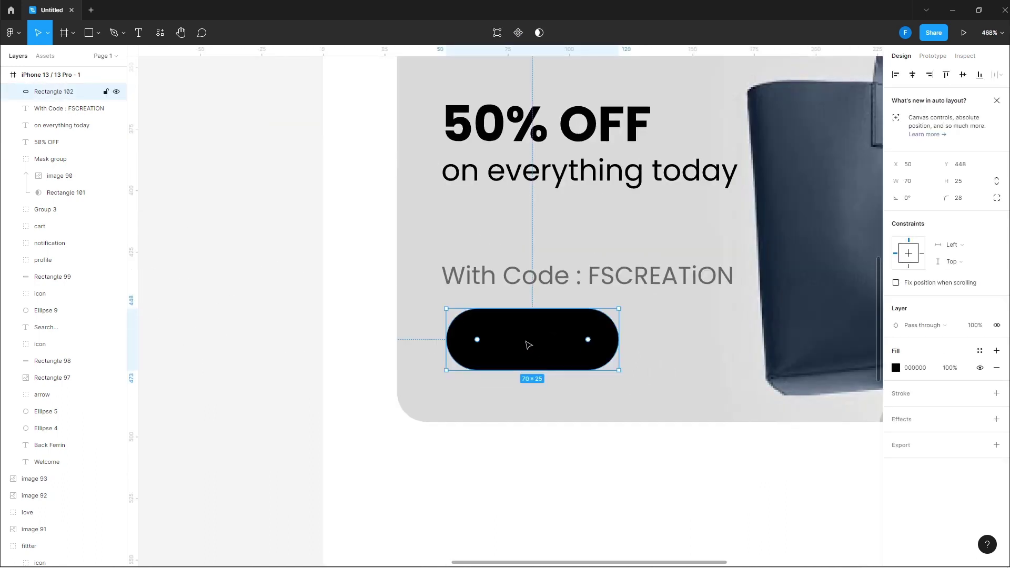
Add the white label "Get Now" and centre it on the black pill button.
{"action": "key", "text": "t"}
{"action": "left_click", "coordinate": [516, 341]}
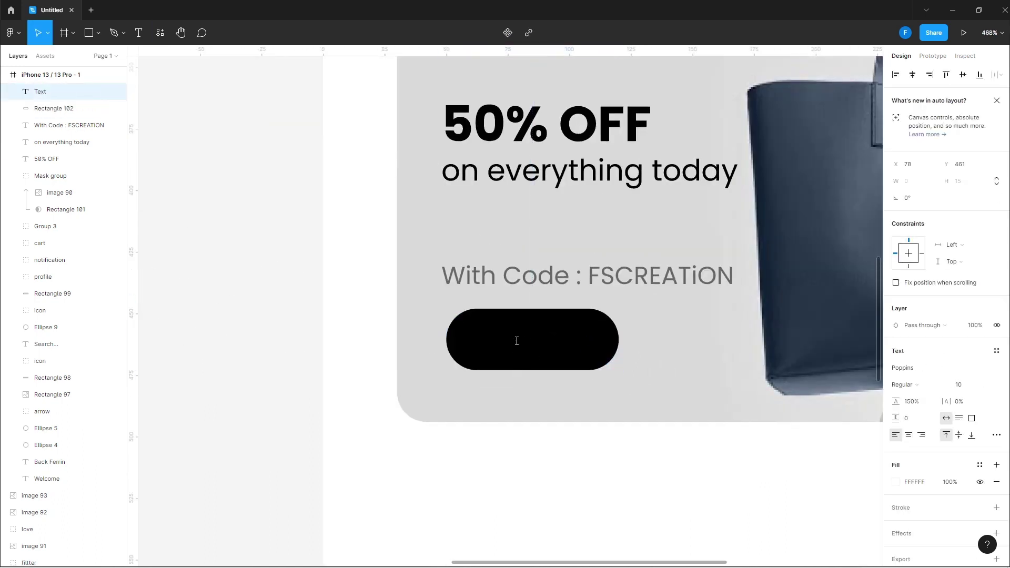
{"action": "type", "text": "Get Now"}
{"action": "key", "text": "Escape"}
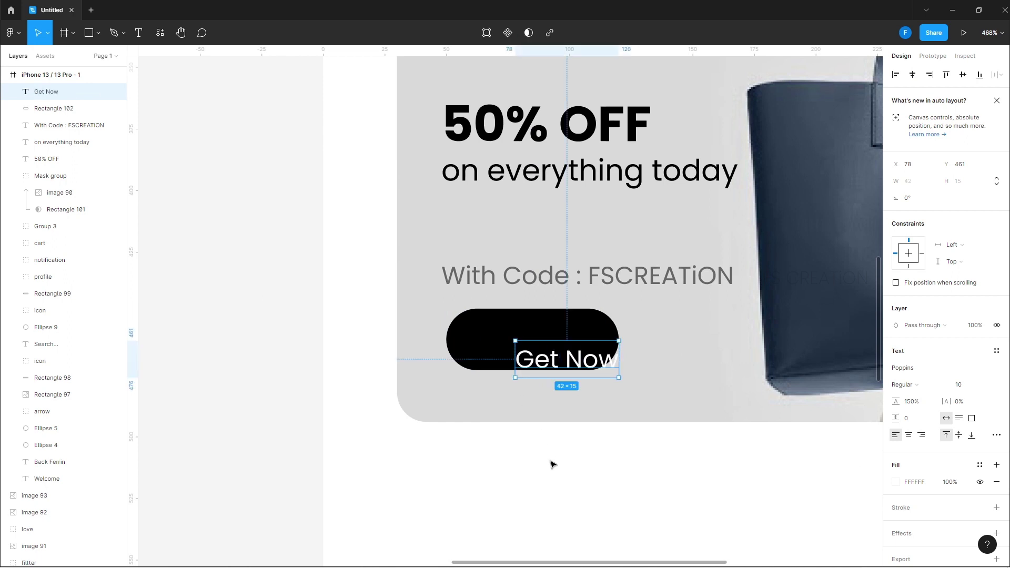
{"action": "left_click_drag", "start_coordinate": [572, 364], "coordinate": [537, 345]}
{"action": "left_click", "coordinate": [581, 467]}
{"action": "key", "text": "shift+1"}
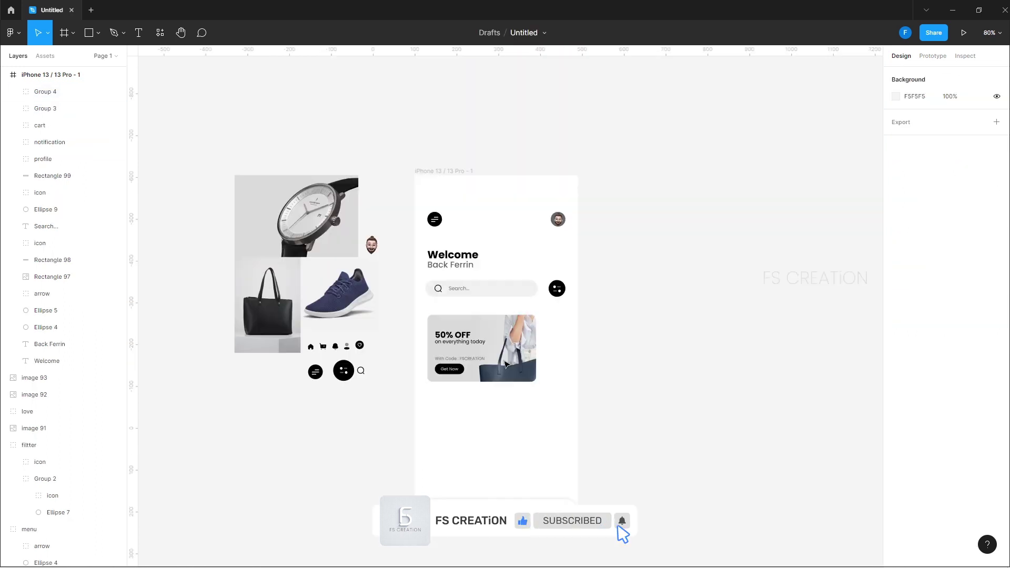
Duplicate the banner group outside the phone frame and paste the watch photo into the copy's mask group.
{"action": "left_click", "coordinate": [507, 365]}
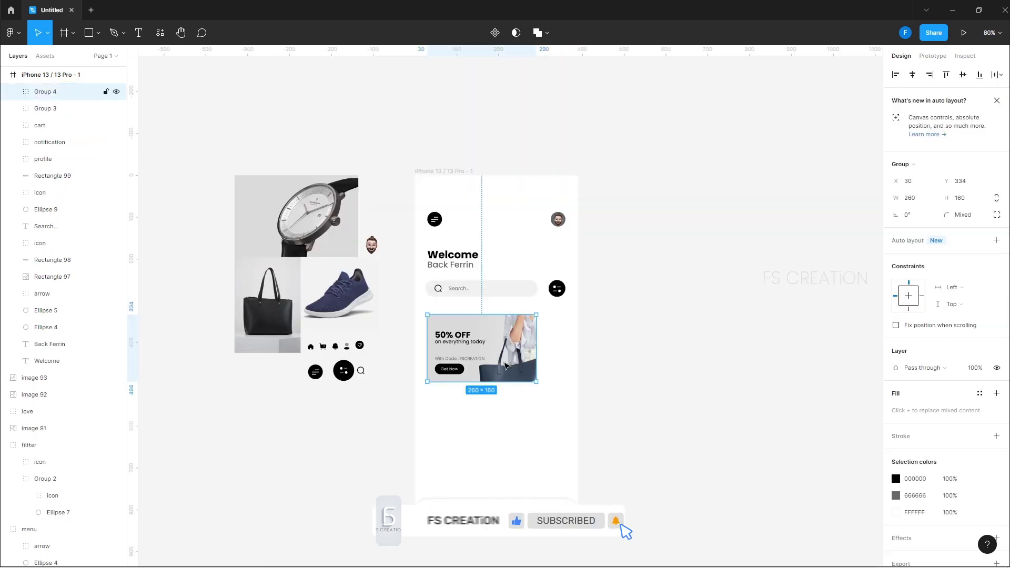
{"action": "left_click_drag", "start_coordinate": [504, 366], "coordinate": [731, 364]}
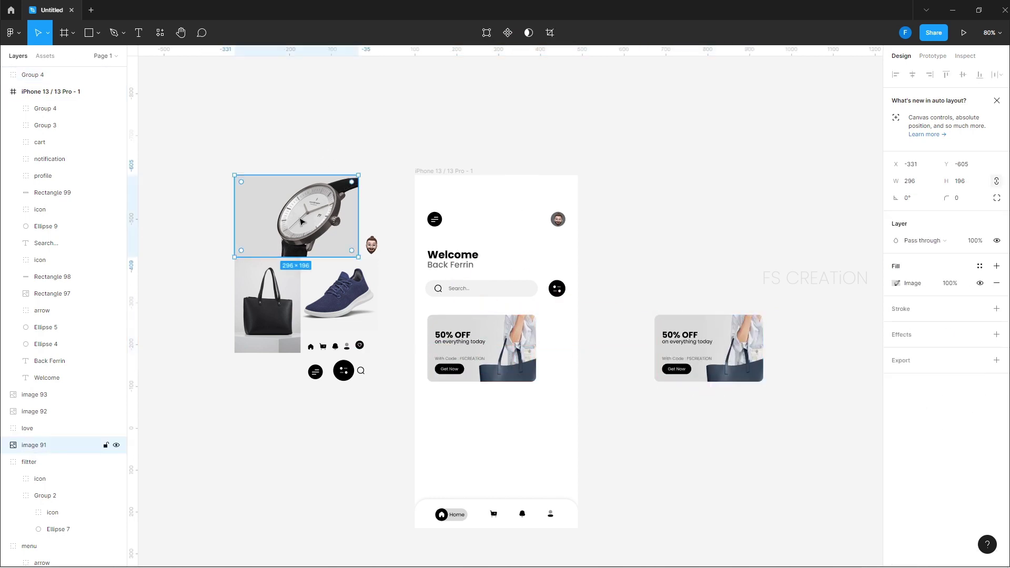
{"action": "left_click", "coordinate": [736, 334]}
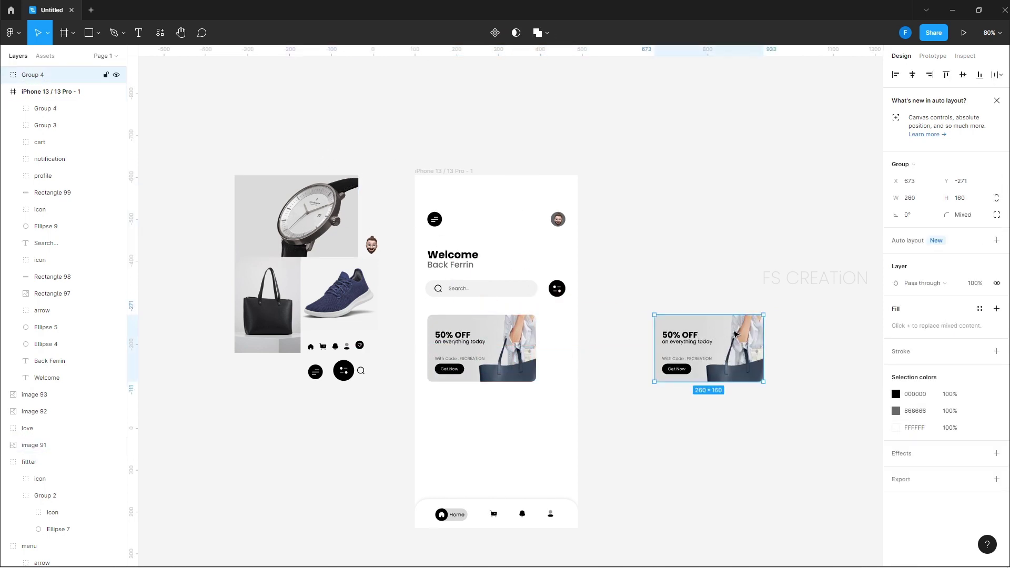
{"action": "left_click", "coordinate": [87, 194]}
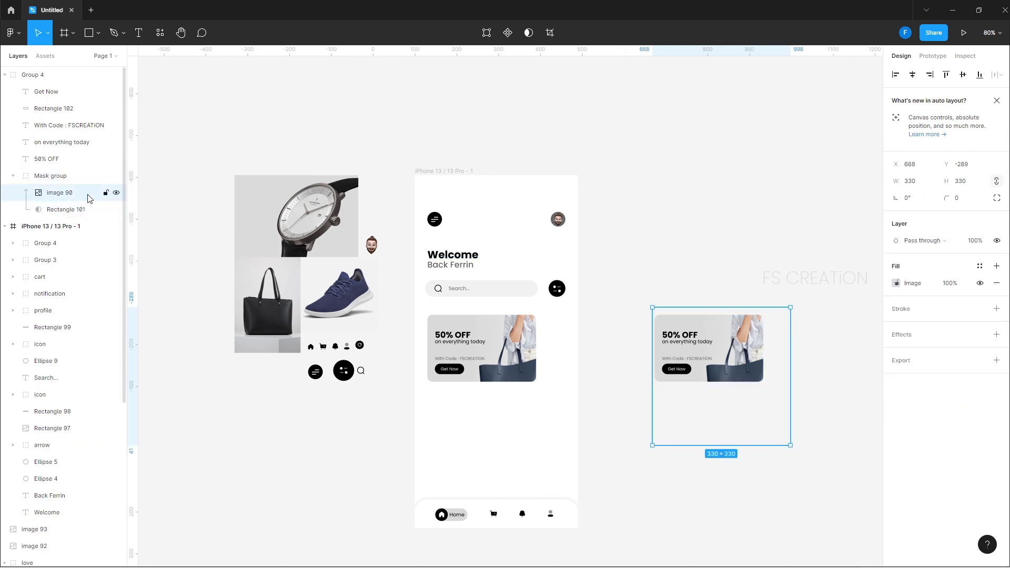
{"action": "key", "text": "ctrl+v"}
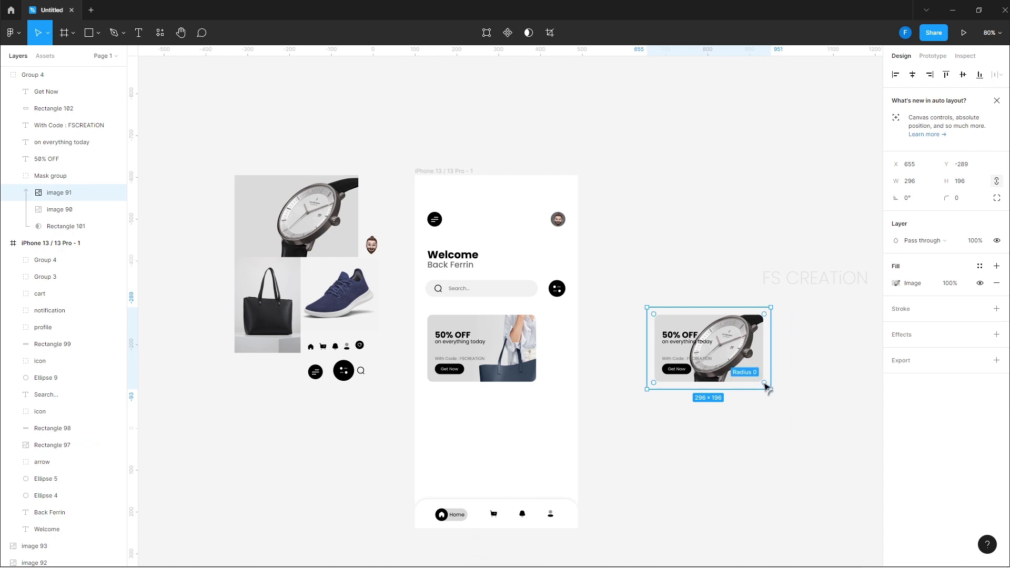
Enlarge the masked watch photo to about 349 × 231 and place the banner copy beside the first banner in the frame.
{"action": "left_click_drag", "start_coordinate": [743, 347], "coordinate": [755, 351]}
{"action": "left_click_drag", "start_coordinate": [780, 390], "coordinate": [799, 403]}
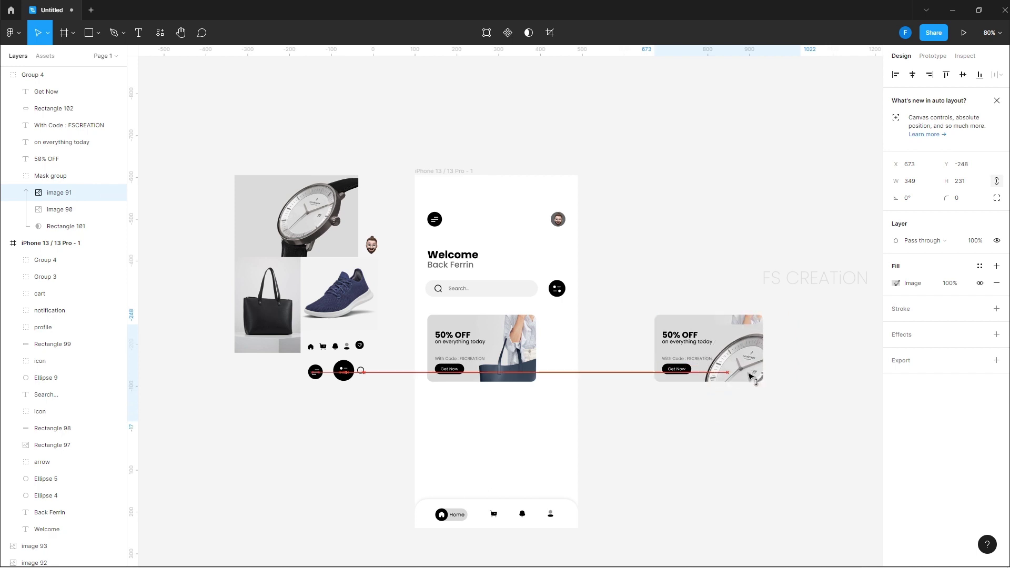
{"action": "left_click", "coordinate": [678, 340]}
{"action": "left_click_drag", "start_coordinate": [671, 341], "coordinate": [560, 343]}
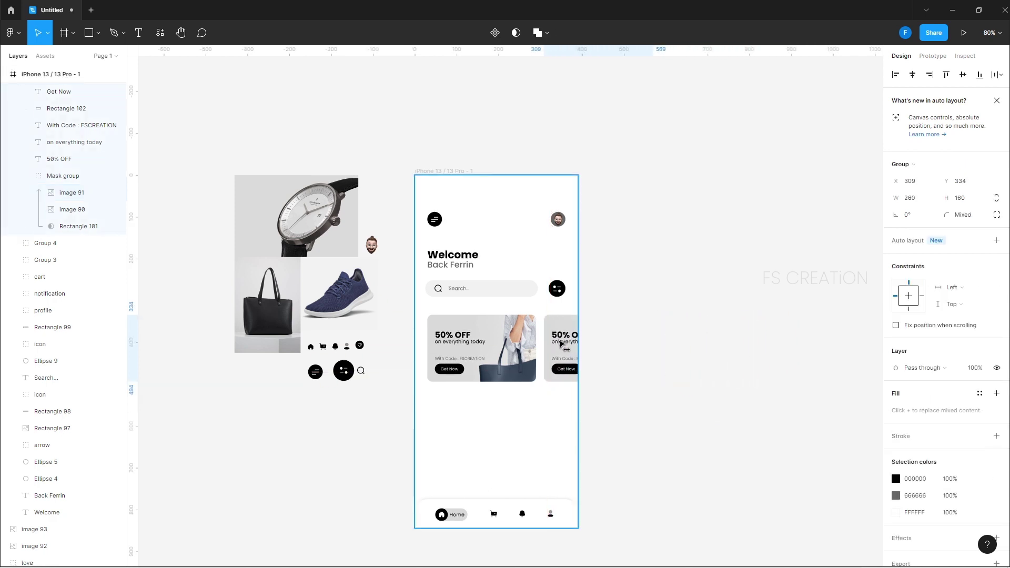
Change the second banner's discount text to "70% OFF".
{"action": "double_click", "coordinate": [561, 335]}
{"action": "double_click", "coordinate": [561, 335]}
{"action": "left_click_drag", "start_coordinate": [562, 335], "coordinate": [551, 334]}
{"action": "left_click", "coordinate": [556, 335]}
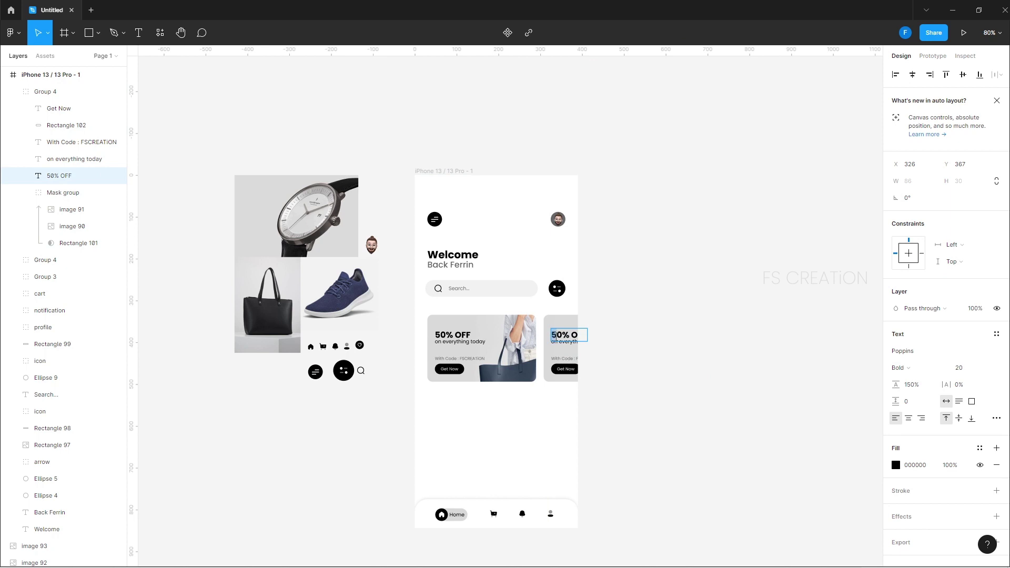
{"action": "key", "text": "BackSpace"}
{"action": "type", "text": "7"}
Duplicate the "Welcome" heading into the empty area below the banners and change the copy's text to "New Arrivals".
{"action": "scroll", "coordinate": [451, 63], "scroll_direction": "up", "scroll_amount": 3}
{"action": "left_click", "coordinate": [475, 112]}
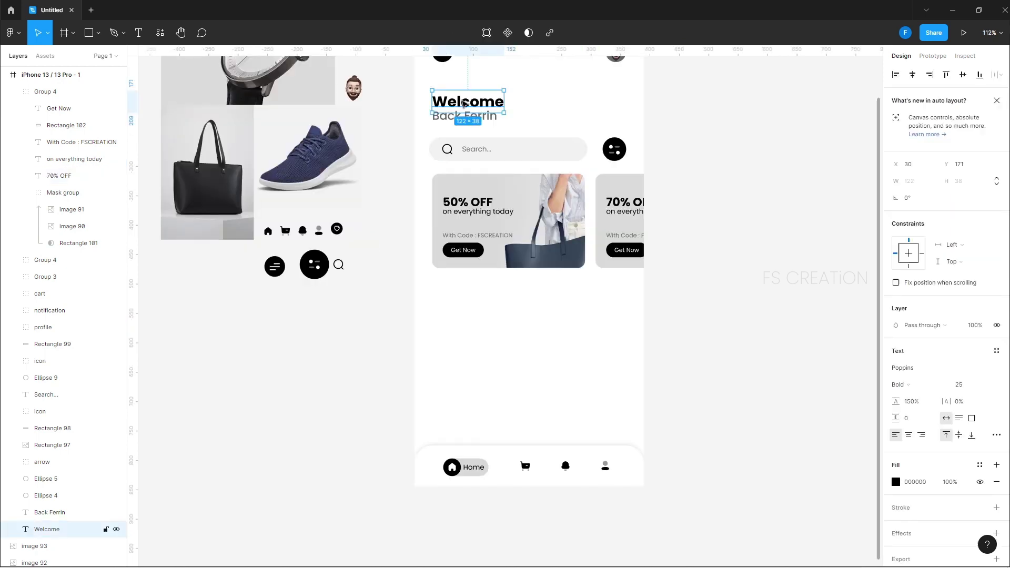
{"action": "left_click_drag", "start_coordinate": [475, 112], "coordinate": [469, 311]}
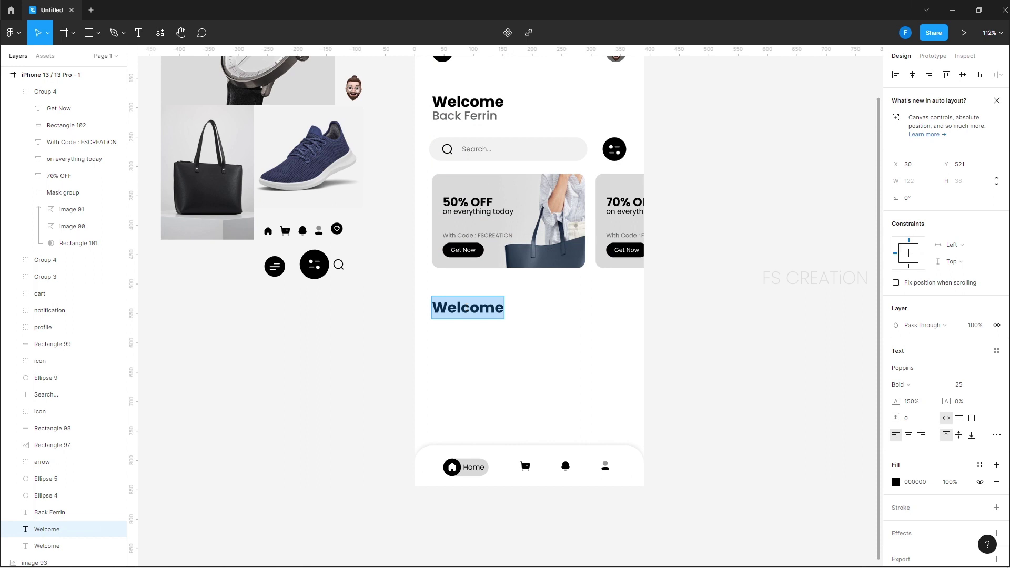
{"action": "type", "text": "New Arr"}
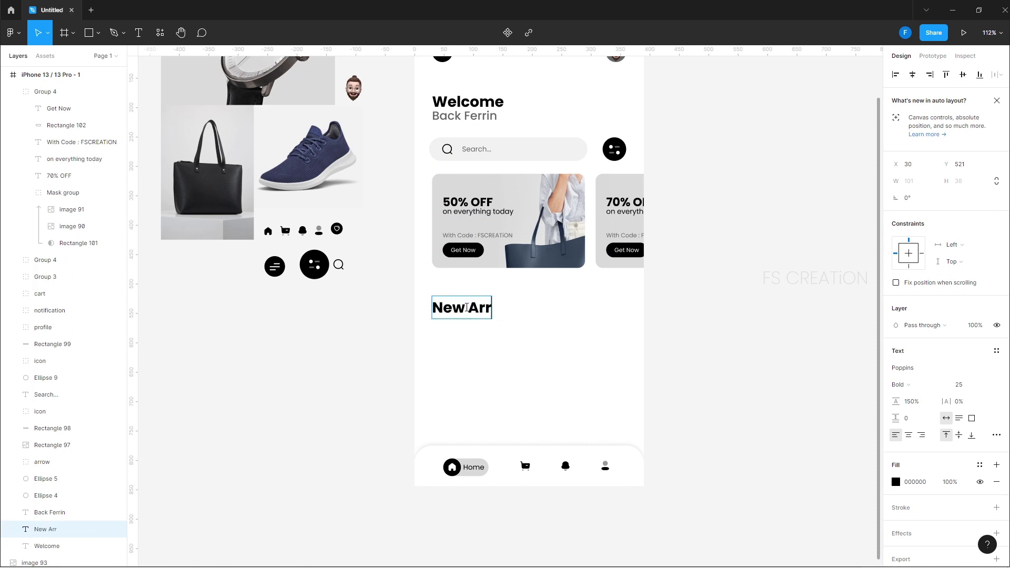
{"action": "type", "text": "ivals"}
Set the "New Arrivals" heading to font size 20 and Medium weight.
{"action": "key", "text": "ctrl+a"}
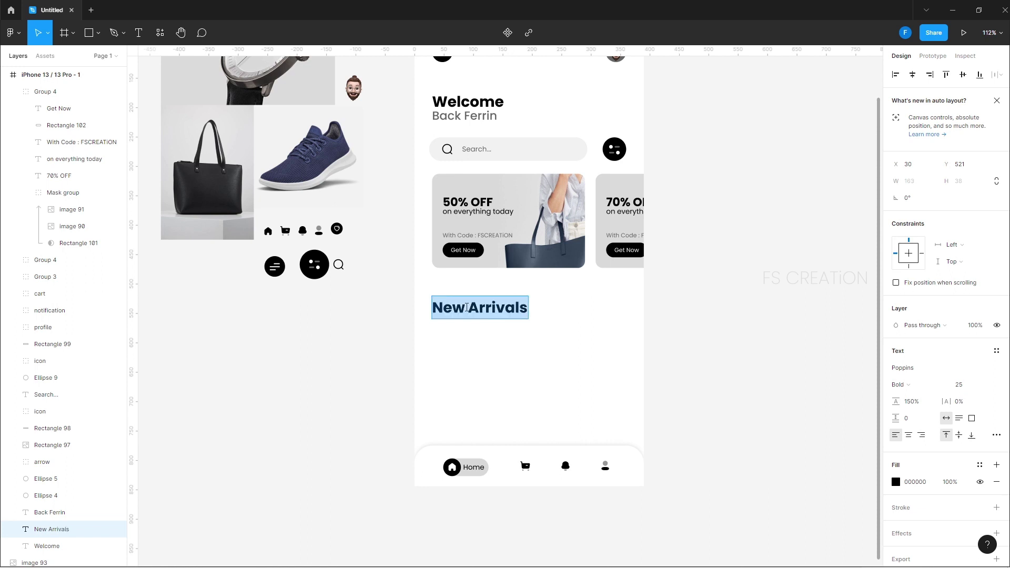
{"action": "left_click", "coordinate": [972, 389]}
{"action": "type", "text": "20"}
{"action": "key", "text": "Return"}
{"action": "key", "text": "Escape"}
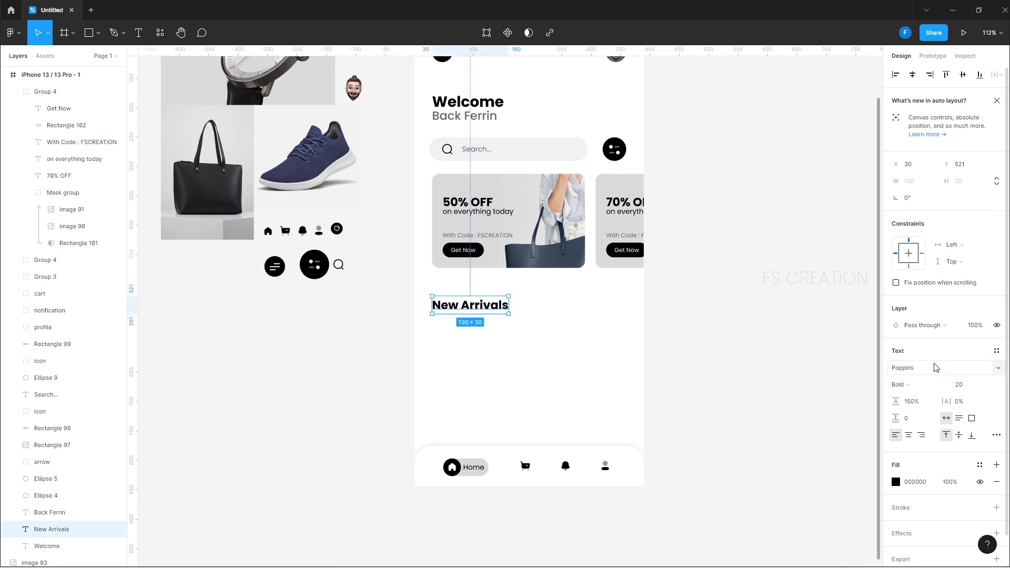
{"action": "left_click", "coordinate": [925, 385]}
{"action": "left_click", "coordinate": [972, 358]}
{"action": "left_click", "coordinate": [498, 345]}
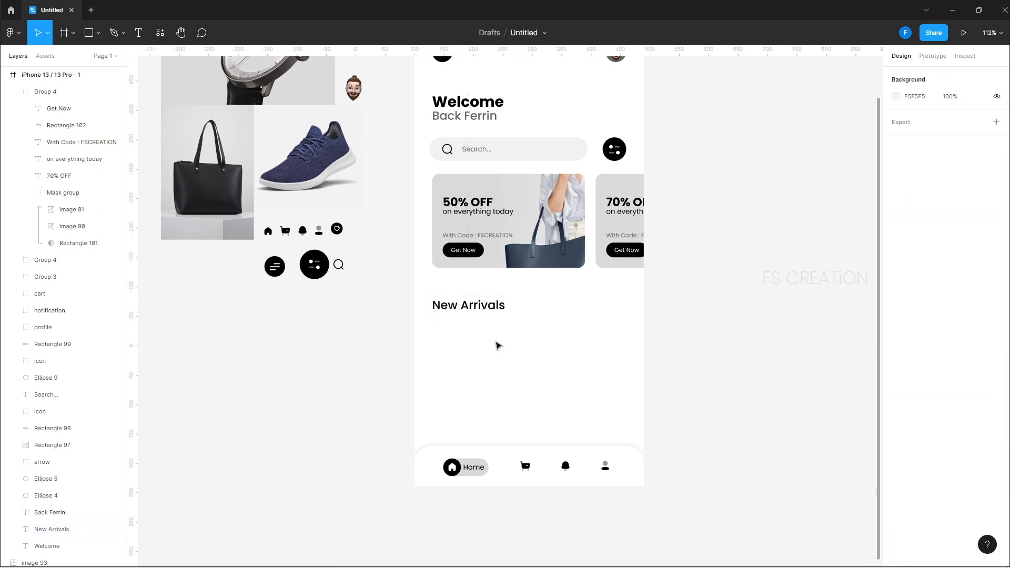
Duplicate the "New Arrivals" heading beside the original, change the copy's text to "View All" and set its font size to 10.
{"action": "left_click_drag", "start_coordinate": [491, 311], "coordinate": [644, 300]}
{"action": "double_click", "coordinate": [590, 302]}
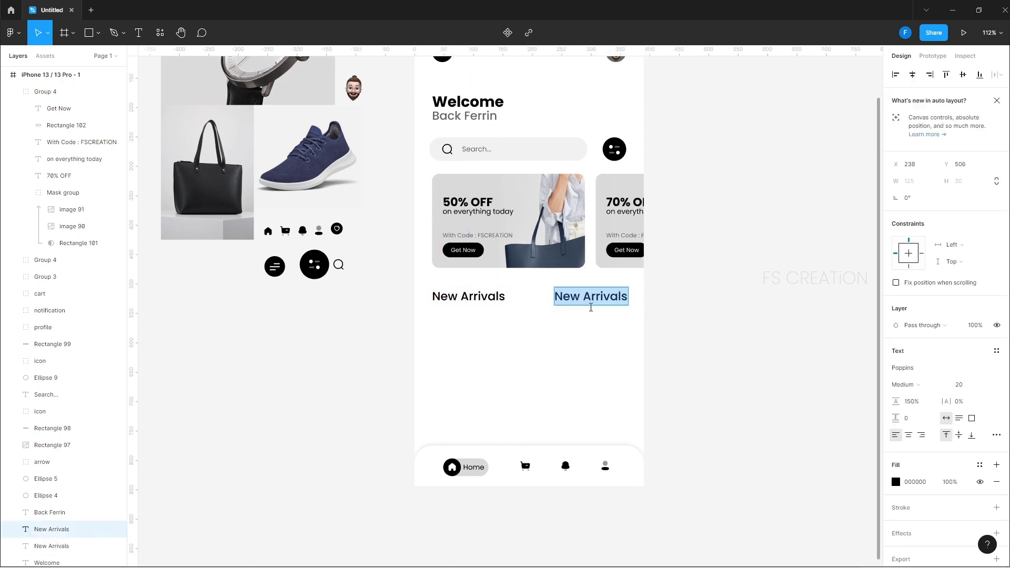
{"action": "type", "text": "View All"}
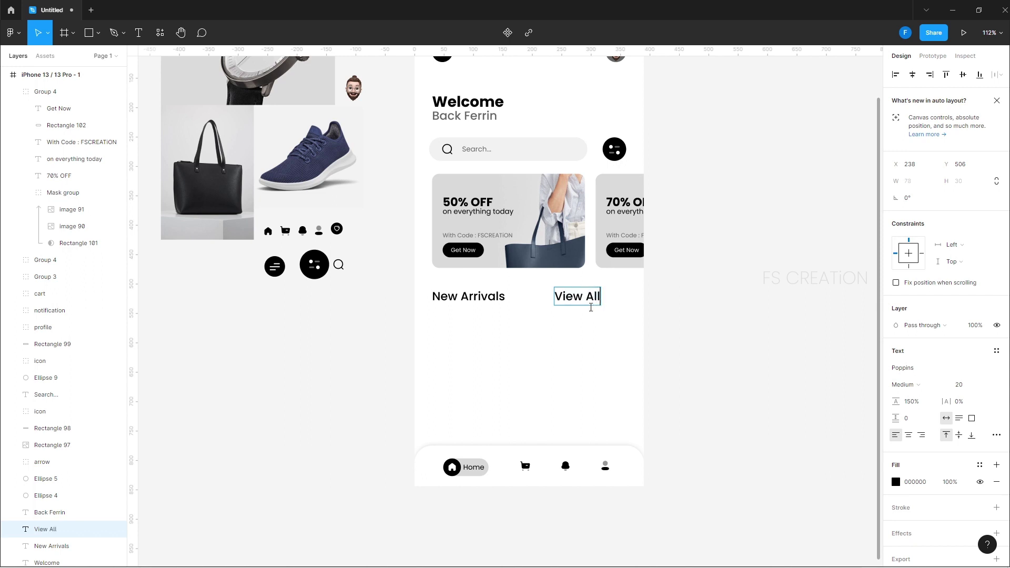
{"action": "key", "text": "ctrl+a"}
{"action": "left_click", "coordinate": [971, 384]}
{"action": "type", "text": "10"}
{"action": "key", "text": "Return"}
{"action": "key", "text": "Escape"}
Move "View All" near the frame's right edge, level with the "New Arrivals" heading, and set its fill to 666666.
{"action": "key", "text": "alt"}
{"action": "scroll", "coordinate": [610, 305], "scroll_direction": "up", "scroll_amount": 3}
{"action": "scroll", "coordinate": [607, 416], "scroll_direction": "up", "scroll_amount": 5}
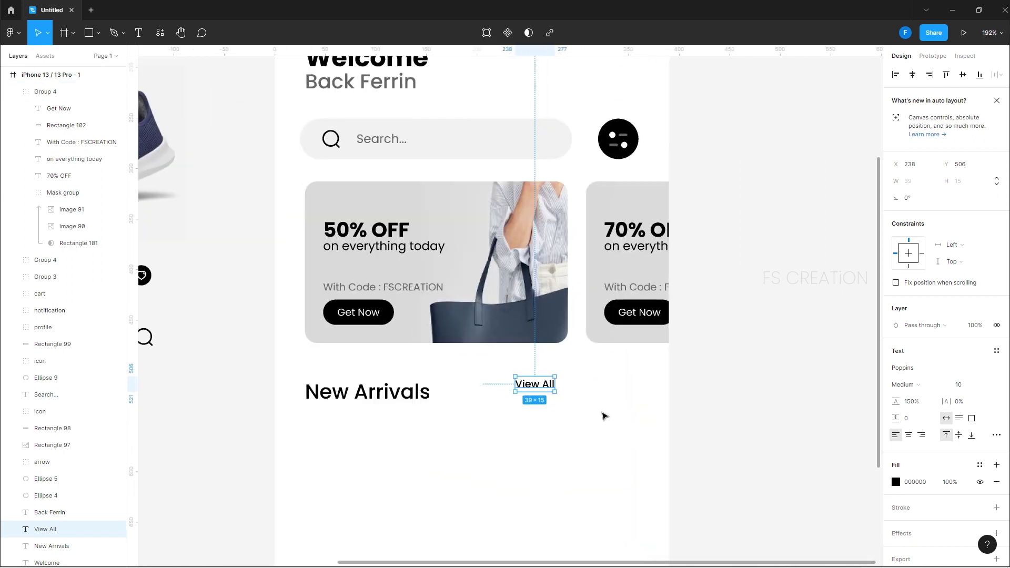
{"action": "left_click_drag", "start_coordinate": [535, 379], "coordinate": [641, 400]}
{"action": "left_click", "coordinate": [912, 481]}
{"action": "type", "text": "666"}
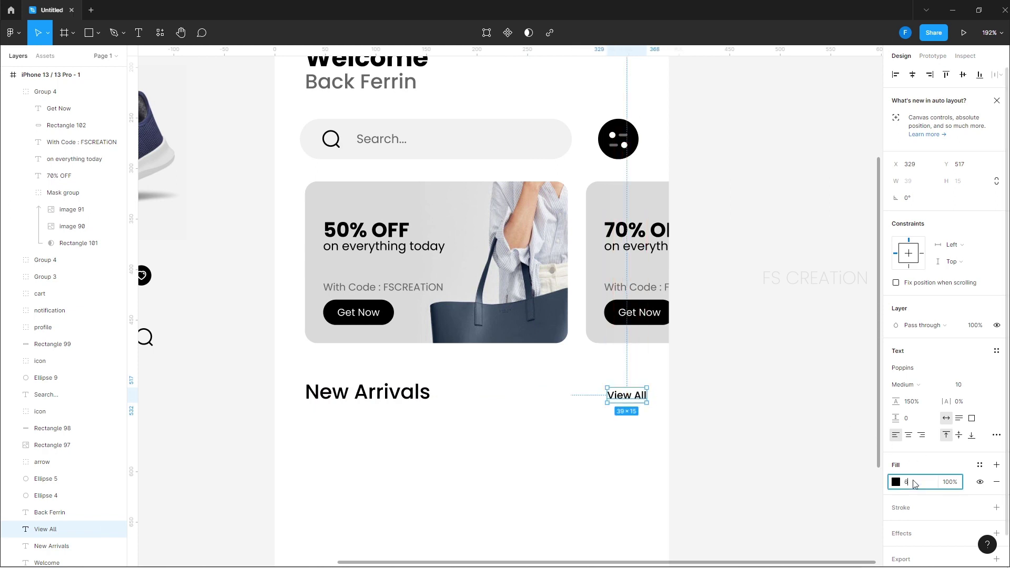
{"action": "key", "text": "Return"}
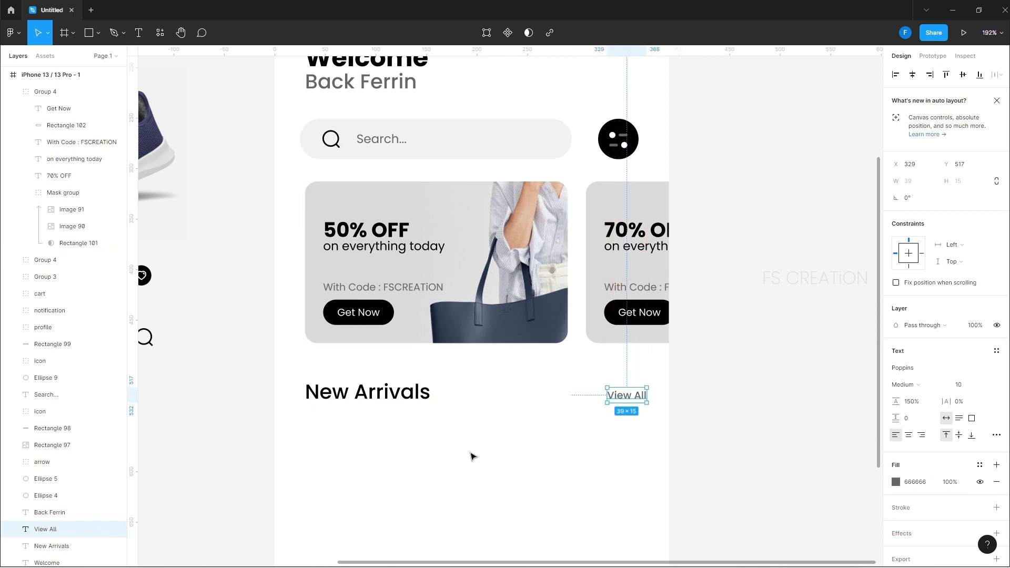
{"action": "left_click", "coordinate": [486, 451]}
Draw a rectangle below the "New Arrivals" heading and set its size to 155 × 170.
{"action": "scroll", "coordinate": [487, 451], "scroll_direction": "down", "scroll_amount": 3}
{"action": "scroll", "coordinate": [487, 376], "scroll_direction": "down", "scroll_amount": 3}
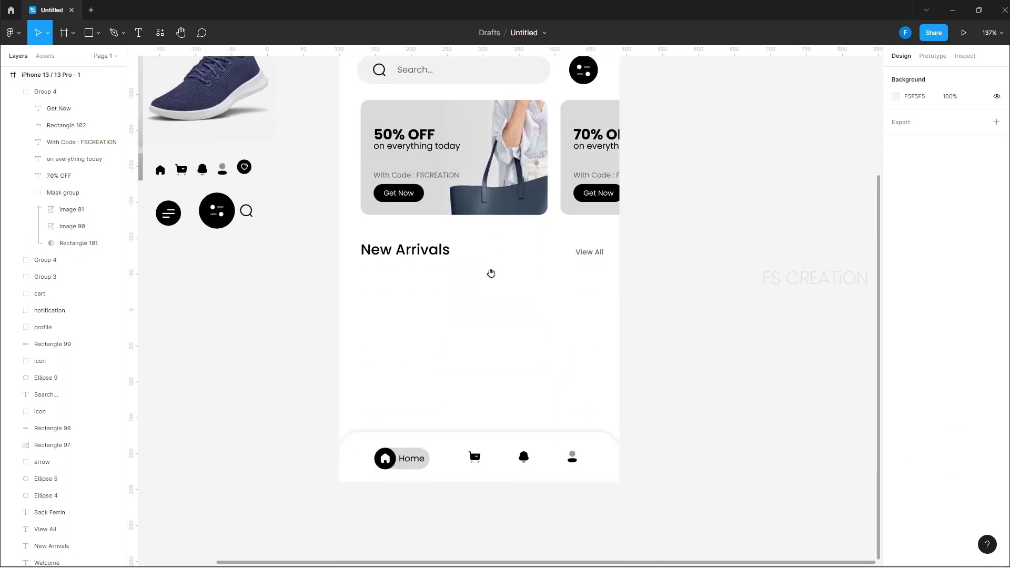
{"action": "key", "text": "r"}
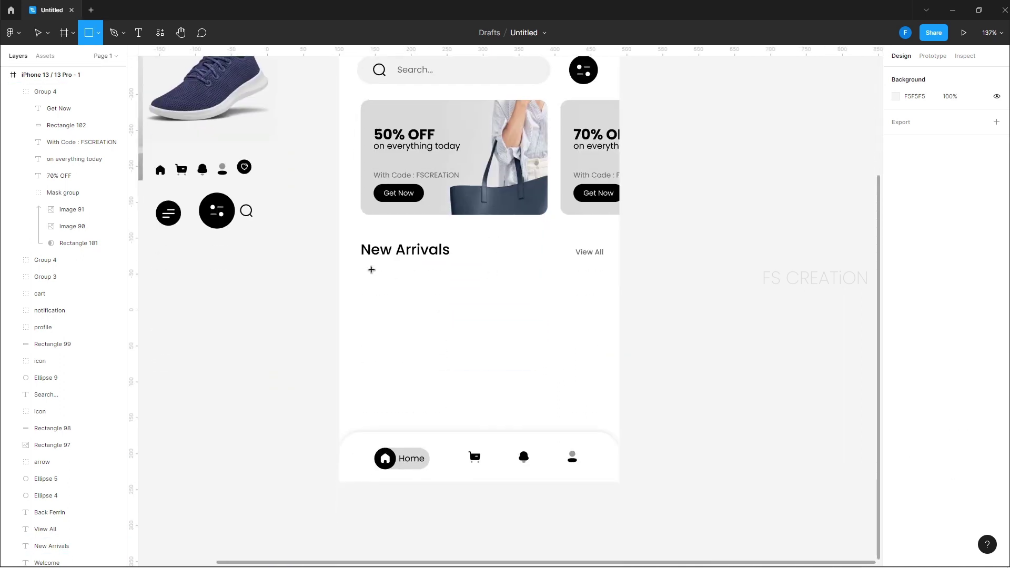
{"action": "left_click_drag", "start_coordinate": [366, 267], "coordinate": [468, 382]}
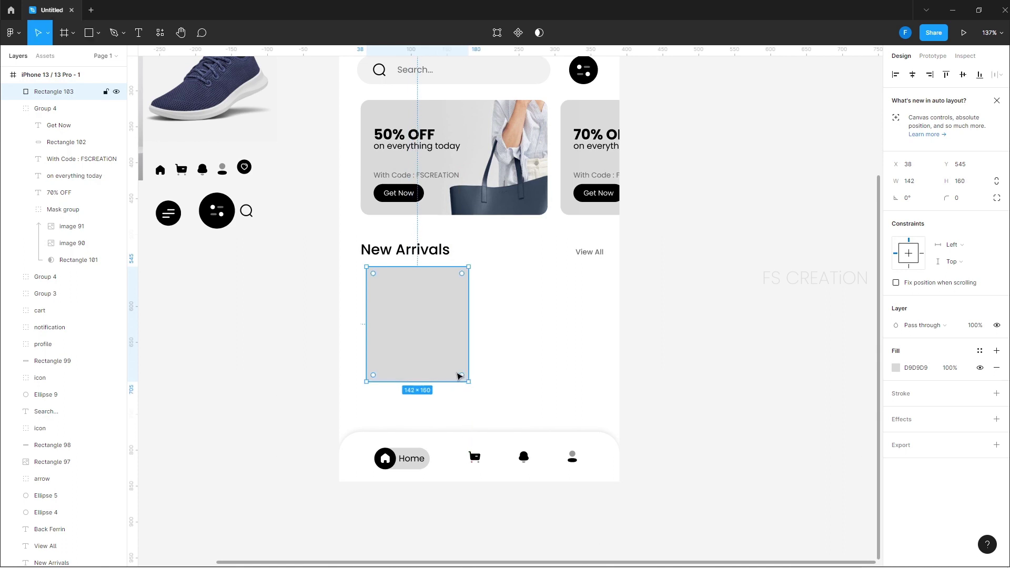
{"action": "left_click", "coordinate": [960, 189]}
{"action": "type", "text": "170"}
{"action": "key", "text": "Return"}
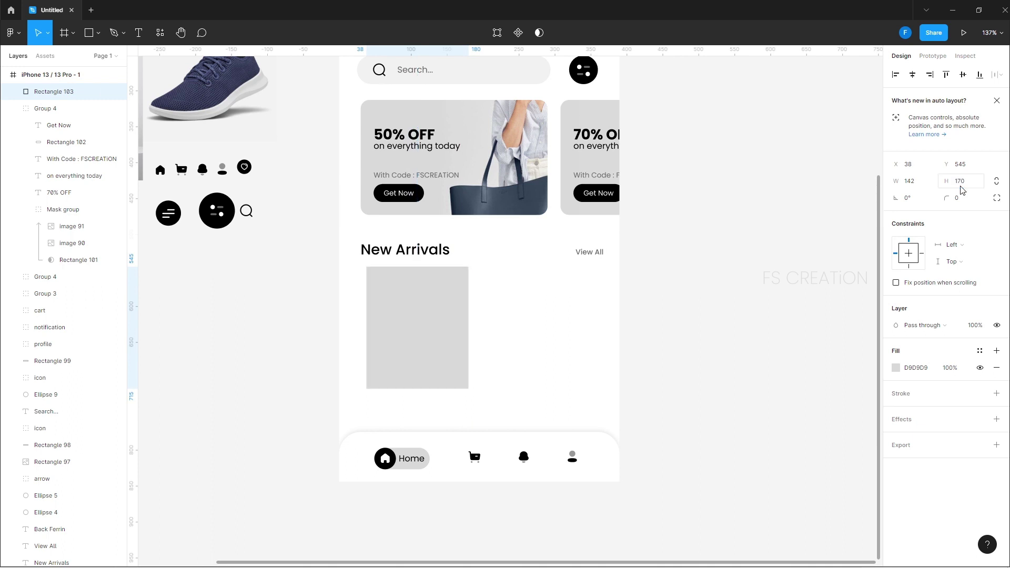
{"action": "left_click", "coordinate": [913, 182]}
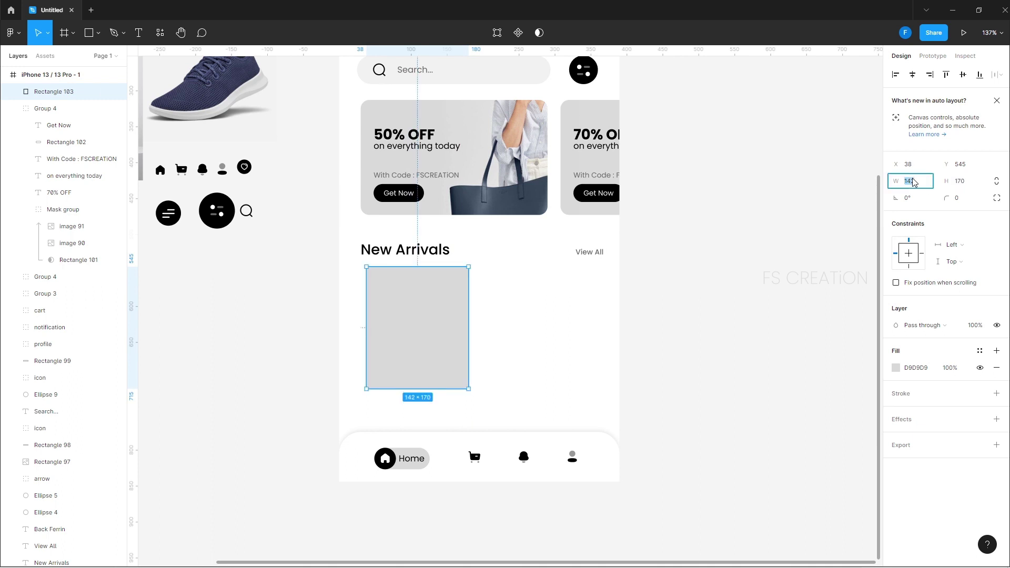
{"action": "type", "text": "155"}
{"action": "key", "text": "Return"}
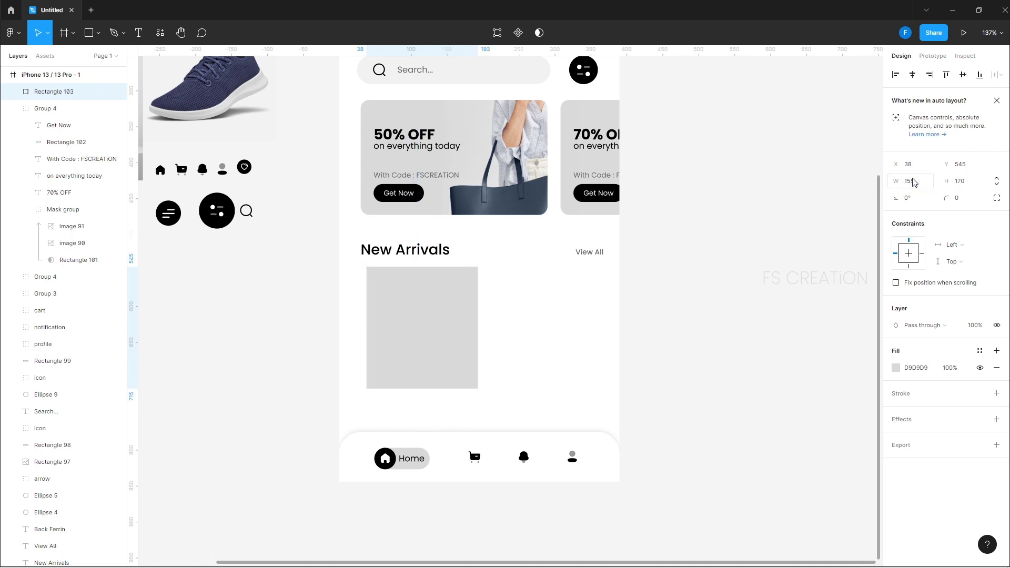
Align the rectangle's left edge with the "New Arrivals" heading at X 30 and round its corners to a radius of about 15.
{"action": "left_click_drag", "start_coordinate": [397, 295], "coordinate": [391, 294]}
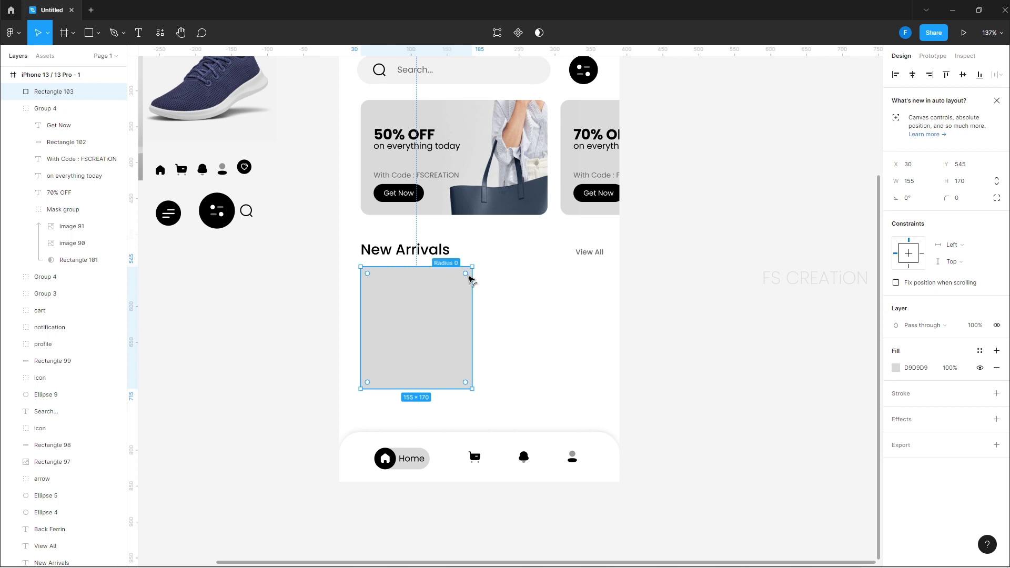
{"action": "left_click_drag", "start_coordinate": [469, 274], "coordinate": [460, 279]}
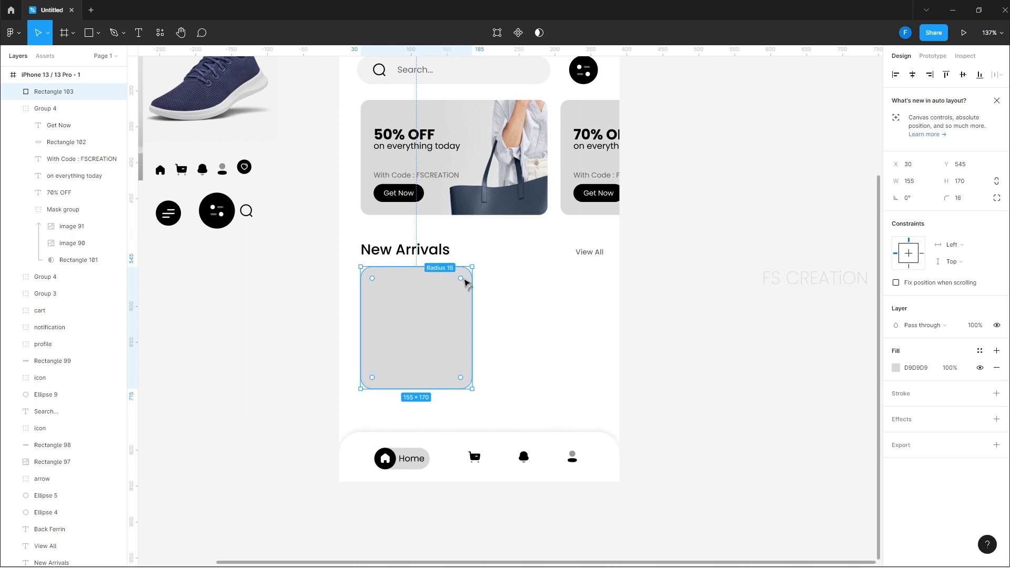
{"action": "left_click", "coordinate": [503, 285]}
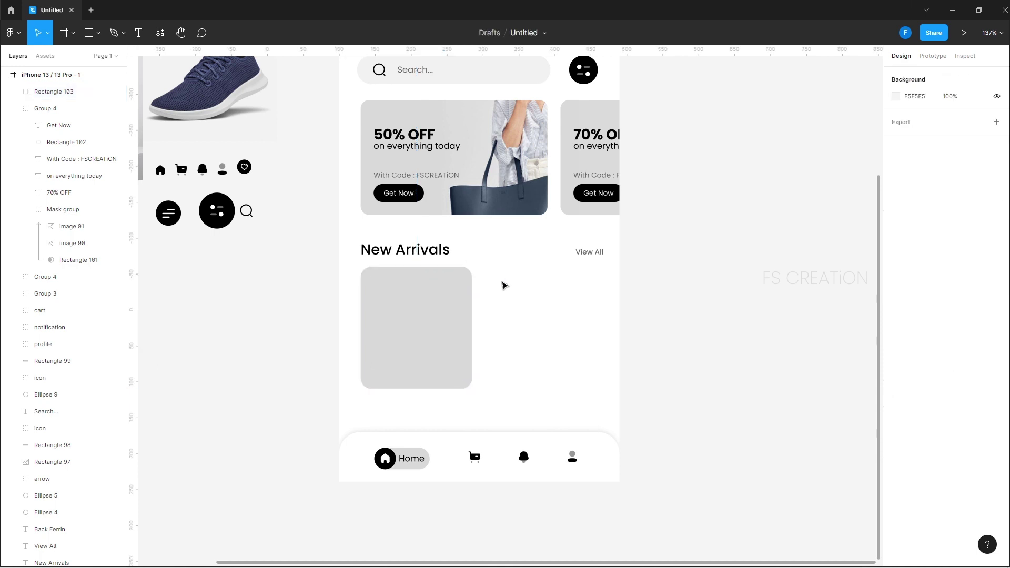
Paste a copy of the black handbag photo over the rounded rectangle and use the rectangle as its mask.
{"action": "left_click", "coordinate": [470, 300]}
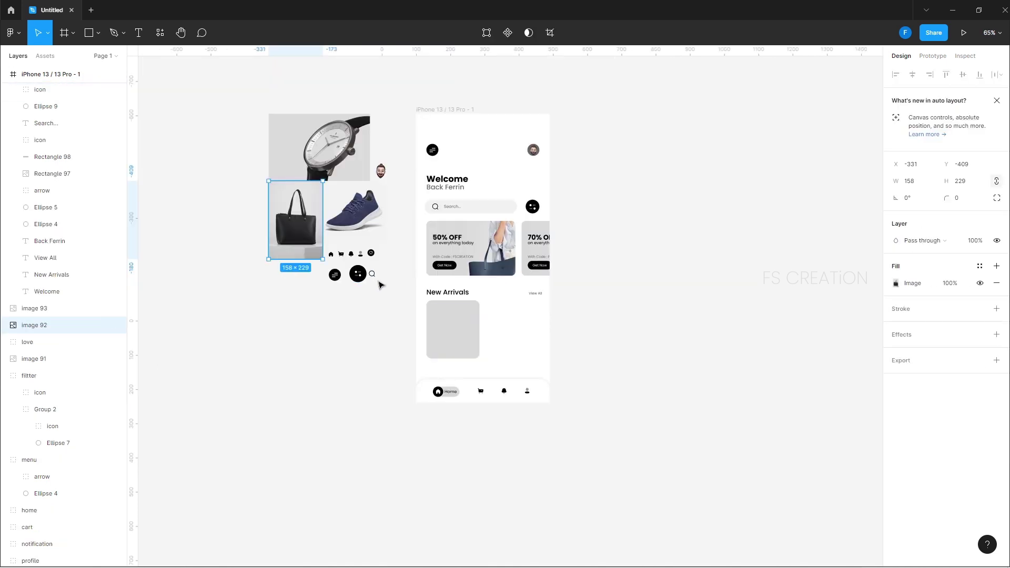
{"action": "left_click", "coordinate": [447, 337]}
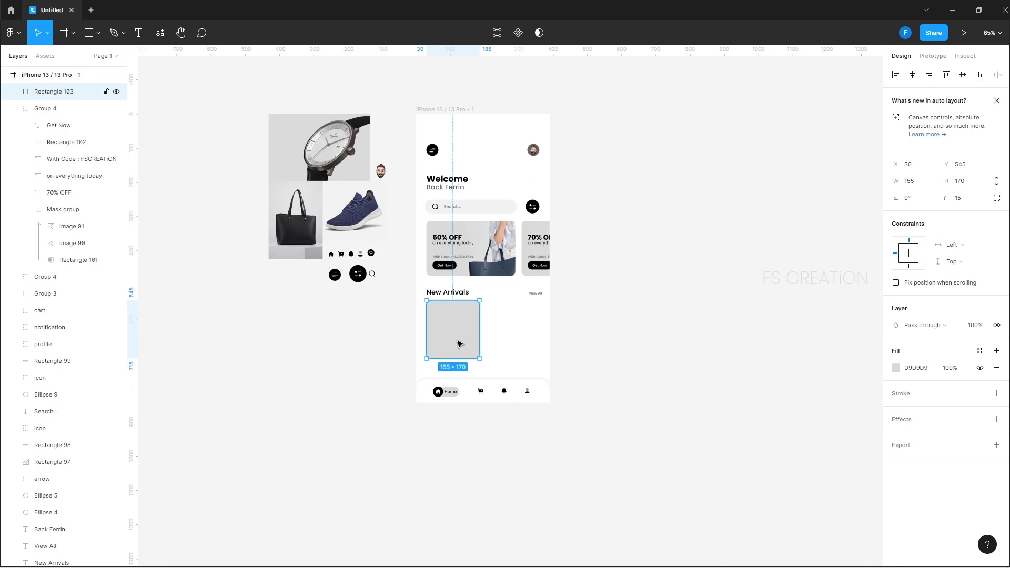
{"action": "key", "text": "ctrl+v"}
{"action": "left_click_drag", "start_coordinate": [489, 247], "coordinate": [444, 342]}
{"action": "scroll", "coordinate": [483, 325], "scroll_direction": "up", "scroll_amount": 10}
{"action": "left_click", "coordinate": [500, 300], "text": "shift"}
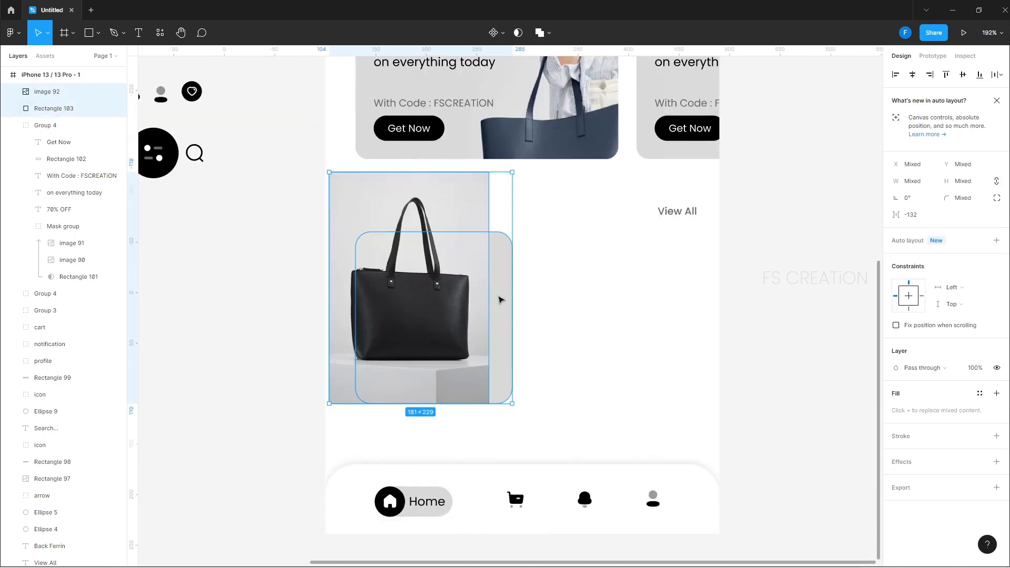
{"action": "right_click", "coordinate": [448, 301]}
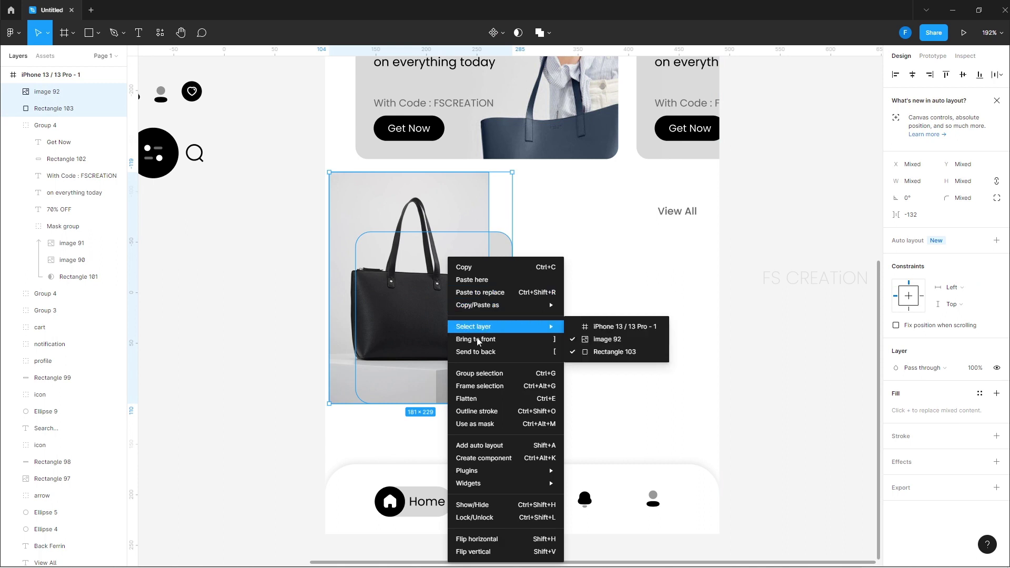
{"action": "left_click", "coordinate": [495, 425]}
Reposition the handbag photo inside the mask and scale it down so the whole bag fits the rounded card.
{"action": "left_click_drag", "start_coordinate": [423, 324], "coordinate": [451, 325]}
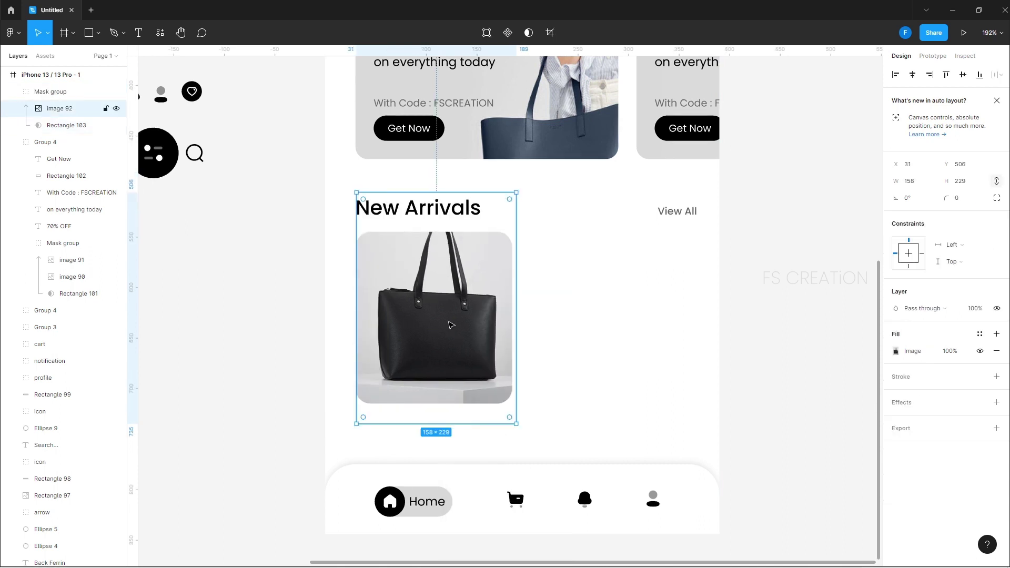
{"action": "left_click_drag", "start_coordinate": [515, 194], "coordinate": [467, 316]}
{"action": "scroll", "coordinate": [532, 279], "scroll_direction": "down", "scroll_amount": 5}
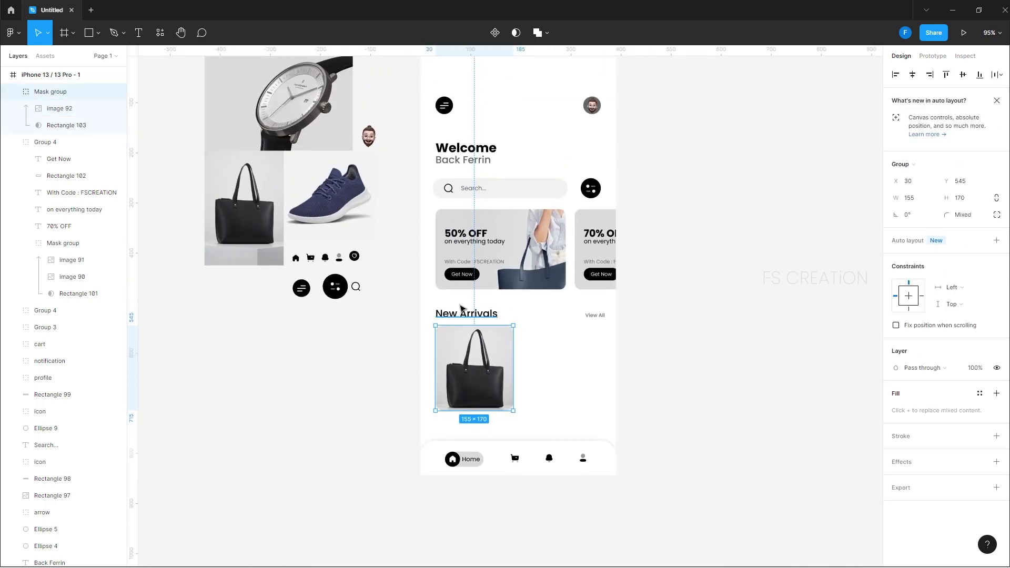
{"action": "scroll", "coordinate": [486, 382], "scroll_direction": "up", "scroll_amount": 8}
{"action": "key", "text": "Escape"}
Add the text "The Marc Jacobs" below the handbag card in Regular weight at font size 14.
{"action": "left_click_drag", "start_coordinate": [486, 383], "coordinate": [556, 306]}
{"action": "key", "text": "t"}
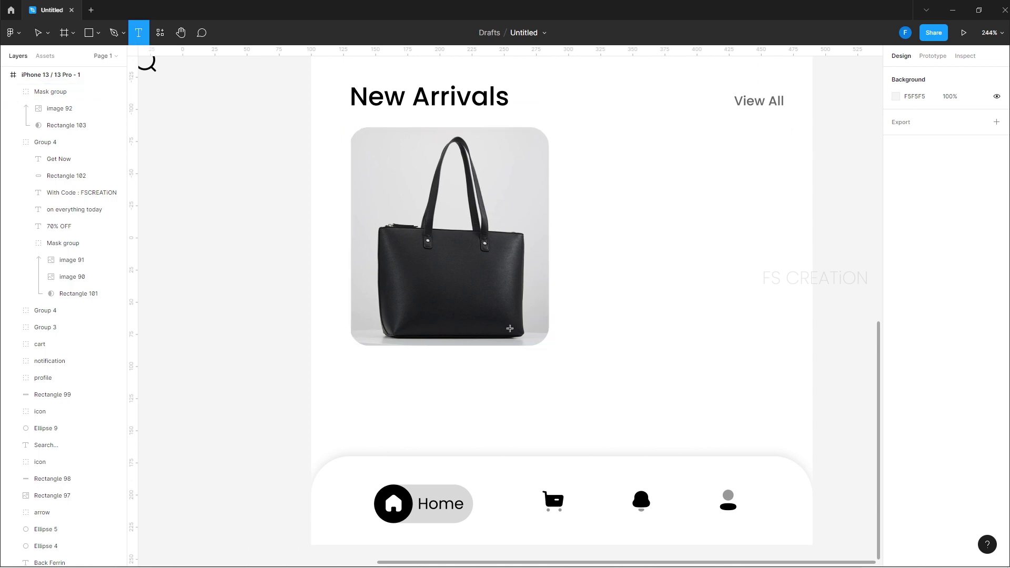
{"action": "left_click", "coordinate": [395, 372]}
{"action": "type", "text": "The Marc Jacobs"}
{"action": "key", "text": "ctrl+a"}
{"action": "left_click", "coordinate": [904, 385]}
{"action": "left_click", "coordinate": [930, 351]}
{"action": "left_click", "coordinate": [967, 383]}
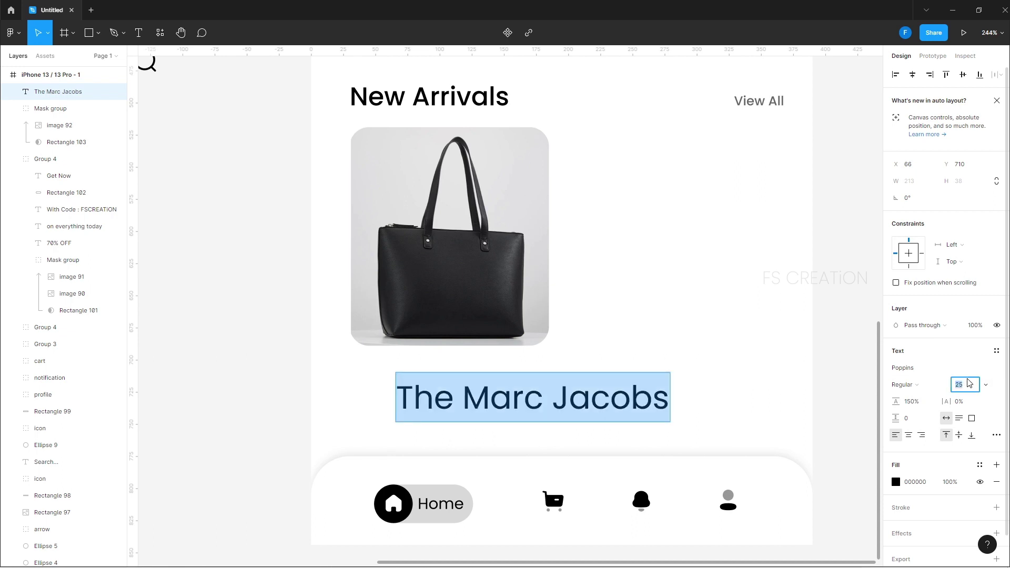
{"action": "key", "text": "Return"}
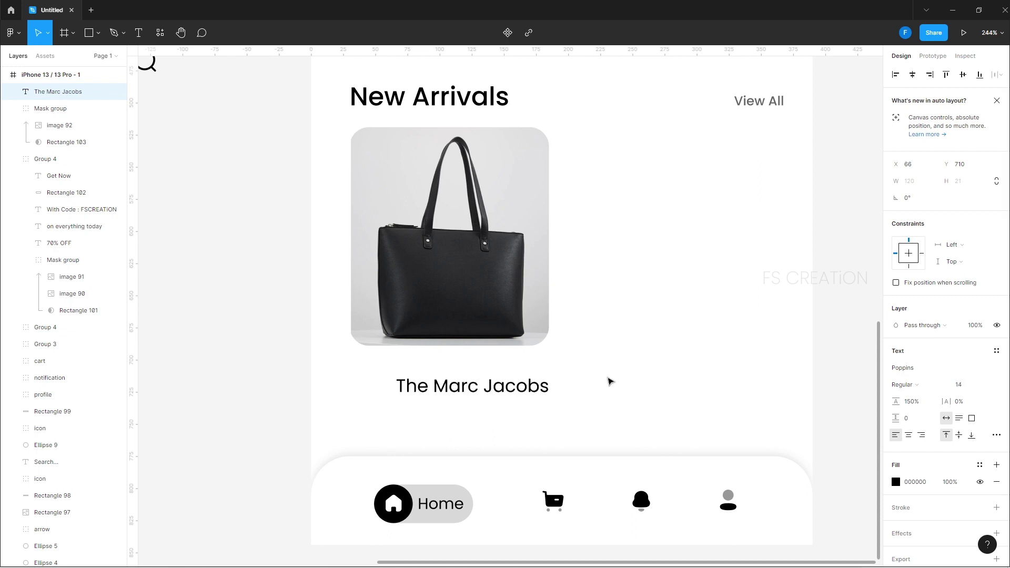
Move "The Marc Jacobs" directly under the handbag card and centre it horizontally on the card.
{"action": "left_click_drag", "start_coordinate": [532, 387], "coordinate": [499, 367]}
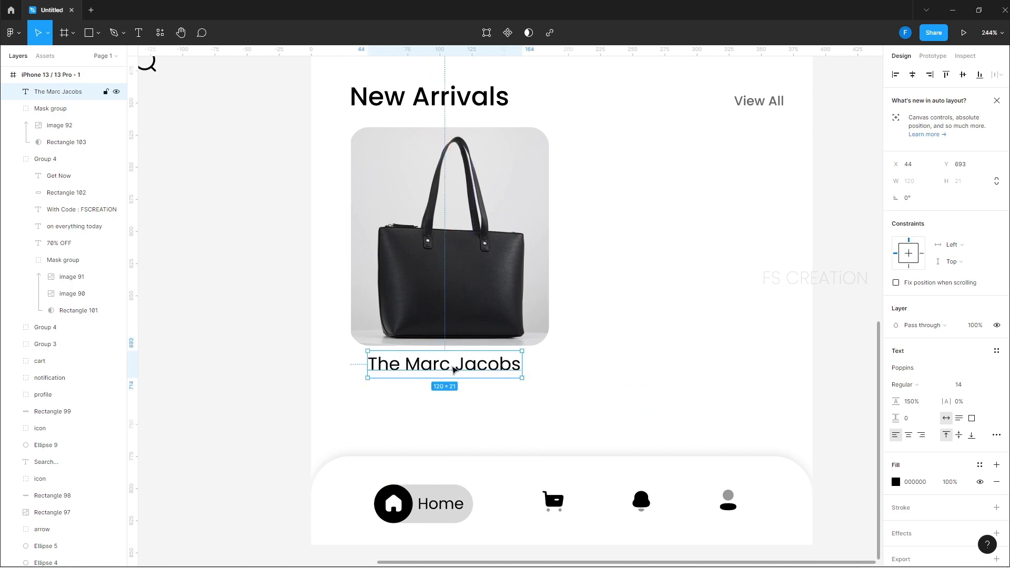
{"action": "left_click", "coordinate": [474, 315], "text": "shift"}
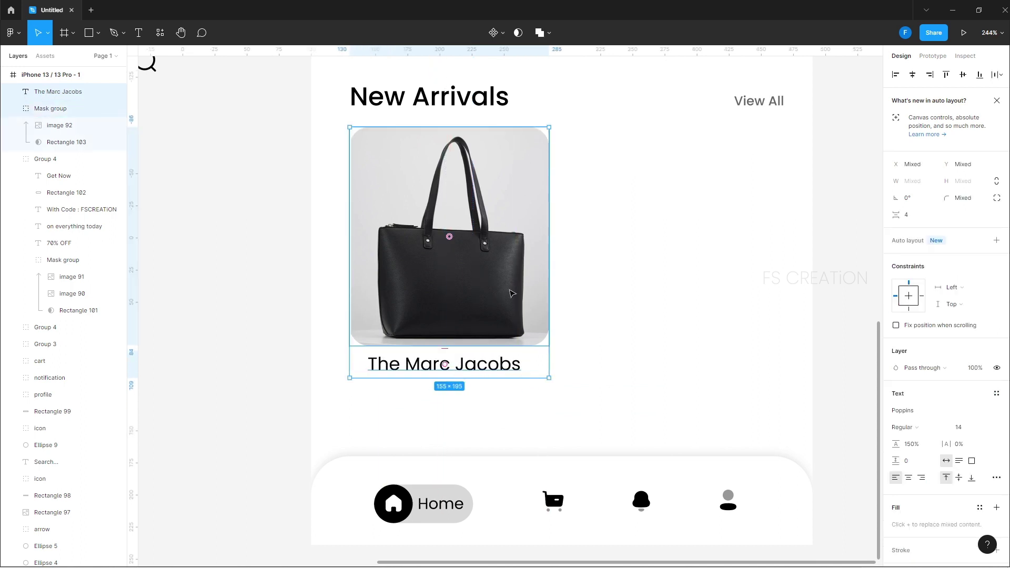
{"action": "left_click", "coordinate": [911, 76]}
{"action": "left_click", "coordinate": [631, 373]}
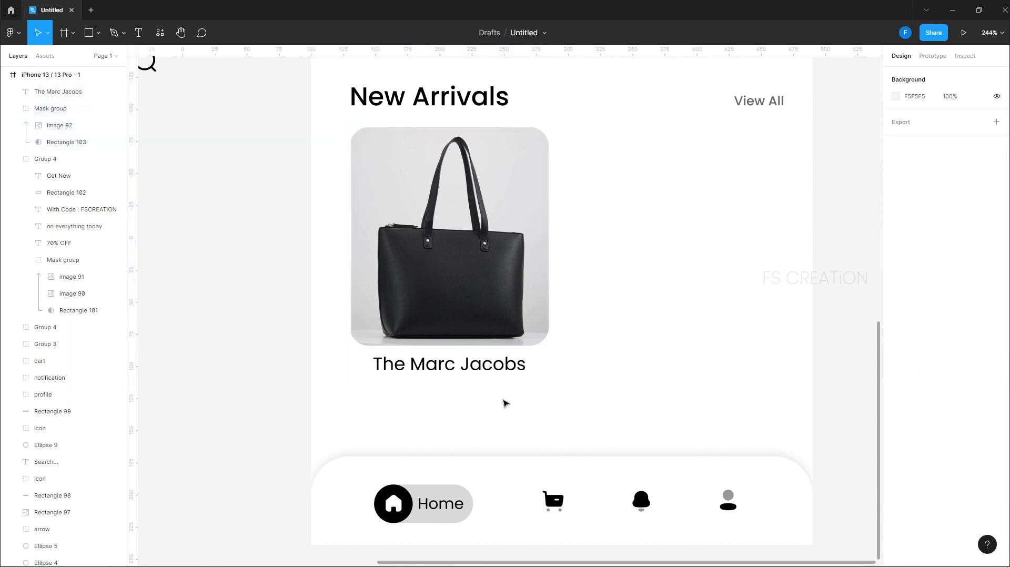
Duplicate "The Marc Jacobs" label directly below itself and change the copy's text to "Tyaveler Tote".
{"action": "left_click", "coordinate": [490, 366]}
{"action": "left_click_drag", "start_coordinate": [490, 367], "coordinate": [489, 395]}
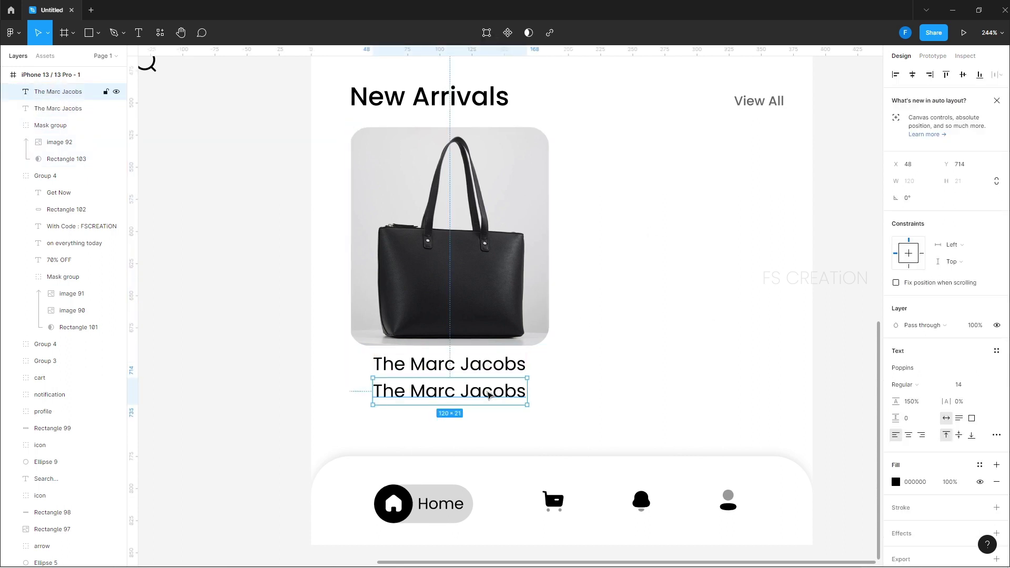
{"action": "double_click", "coordinate": [488, 393]}
{"action": "type", "text": "Tyave"}
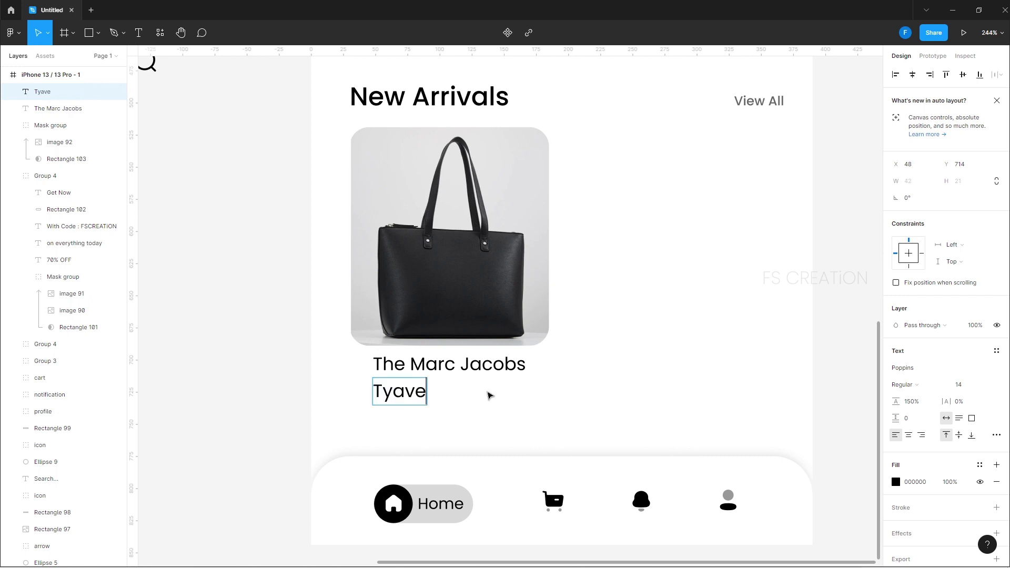
{"action": "type", "text": "ler Tote"}
{"action": "key", "text": "Escape"}
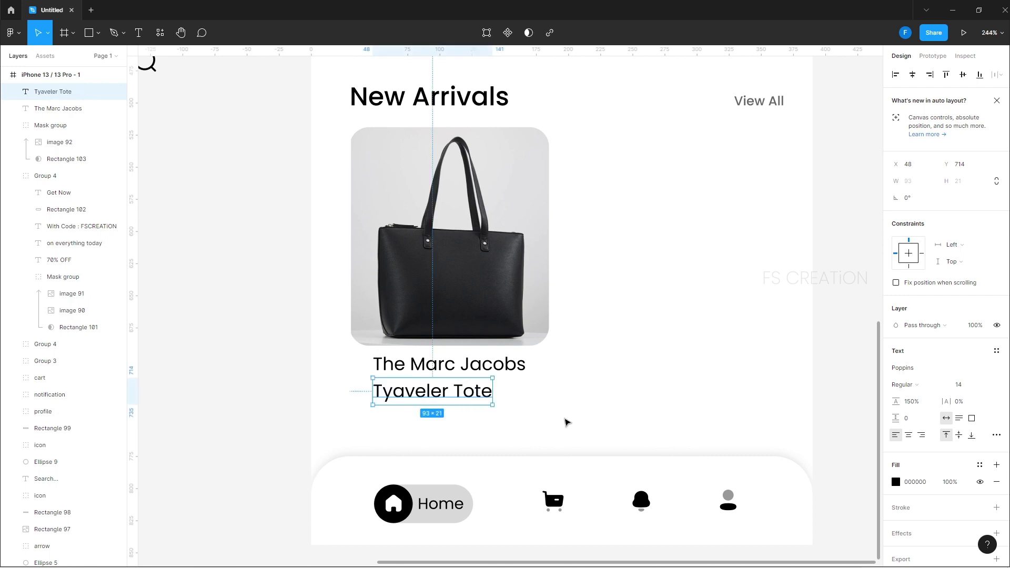
Set the "Tyaveler Tote" label to font size 10 with the grey fill colour 666666.
{"action": "left_click", "coordinate": [970, 388]}
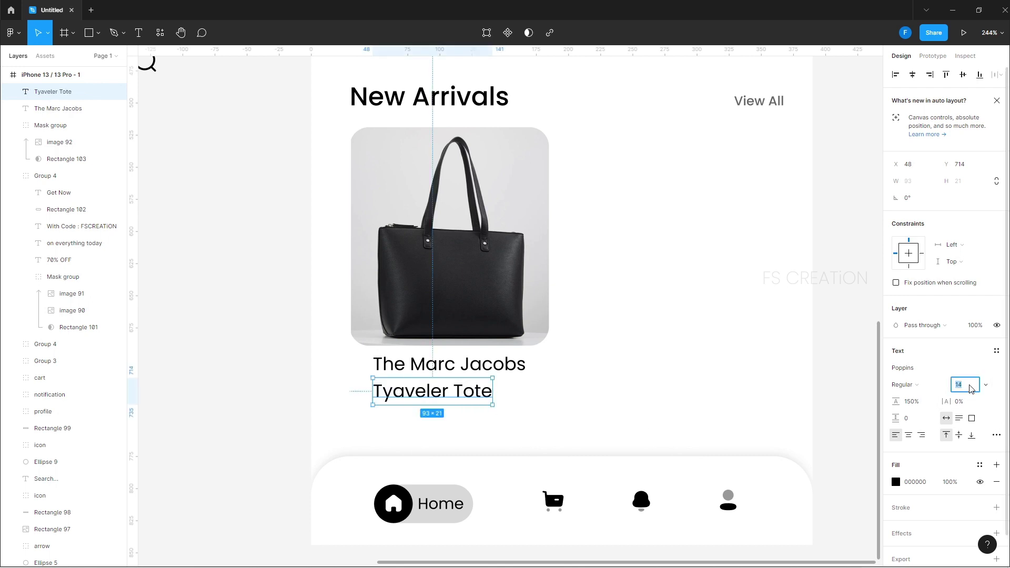
{"action": "type", "text": "10"}
{"action": "key", "text": "Return"}
{"action": "left_click", "coordinate": [919, 483]}
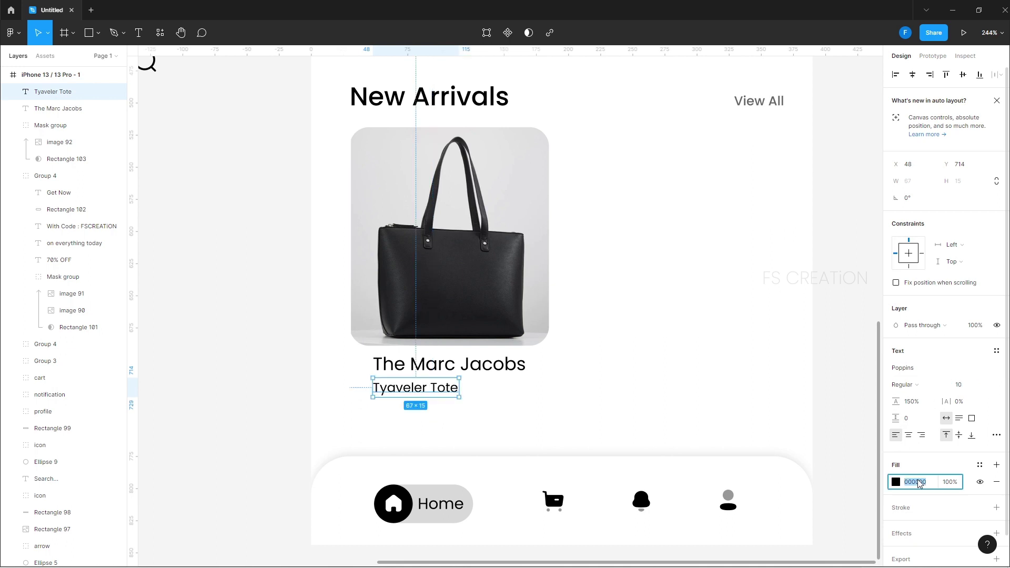
{"action": "type", "text": "56"}
{"action": "key", "text": "Return"}
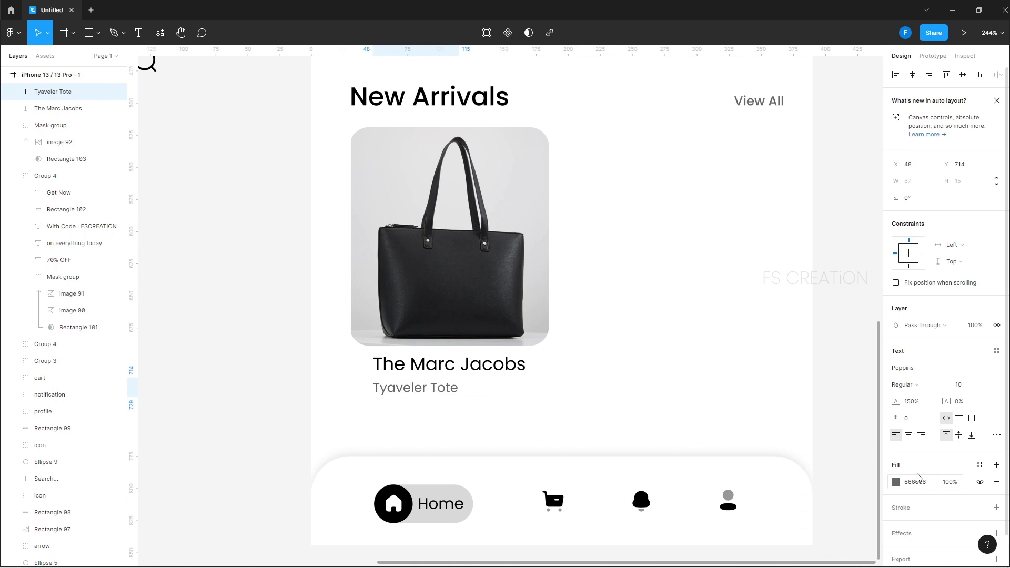
Centre "Tyaveler Tote" horizontally with "The Marc Jacobs".
{"action": "left_click", "coordinate": [476, 365], "text": "shift"}
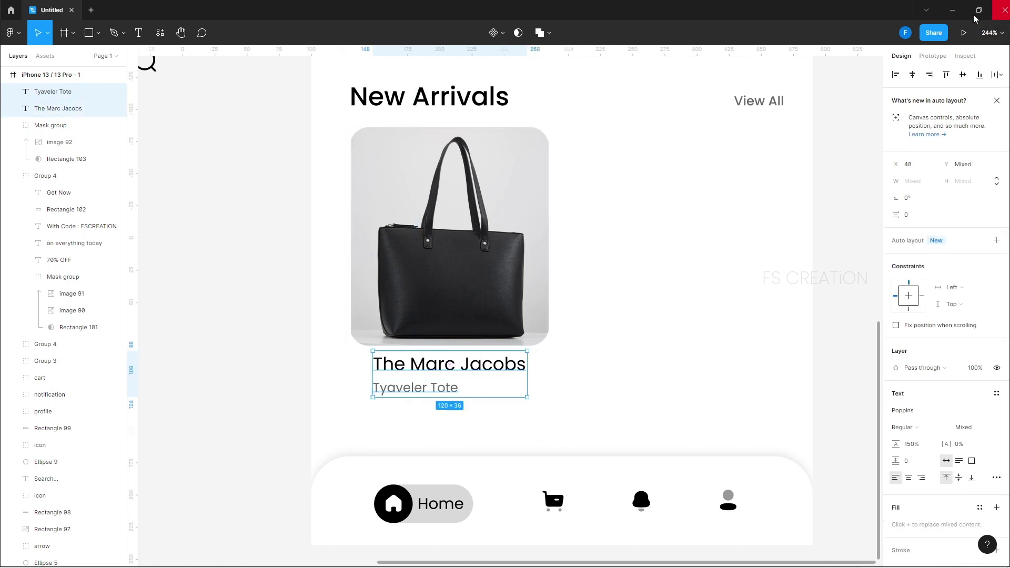
{"action": "left_click", "coordinate": [912, 76]}
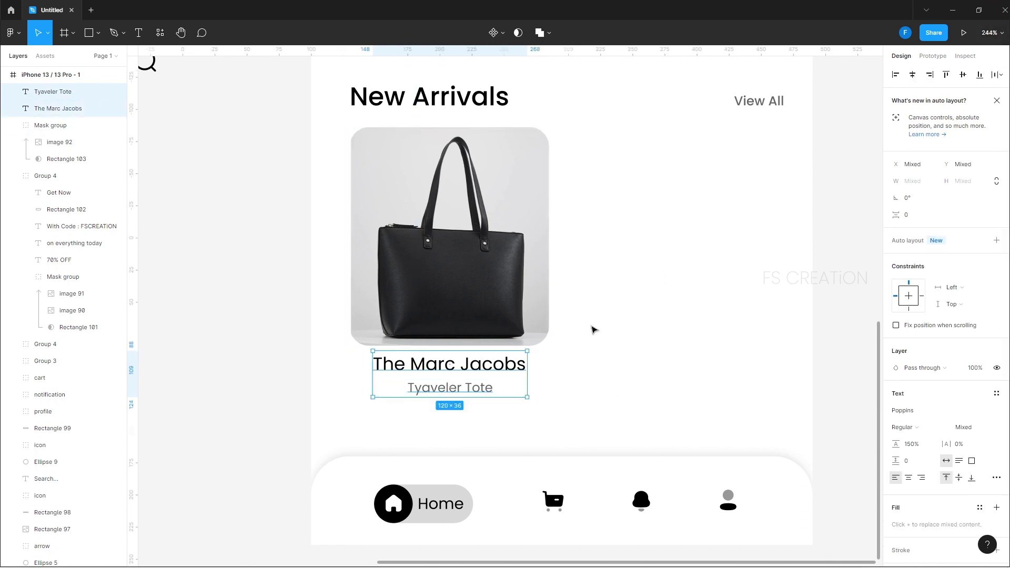
{"action": "left_click", "coordinate": [609, 389]}
Duplicate "Tyaveler Tote" directly below itself and change the copy's text to "$300.00", keeping the subtitle close under the product name.
{"action": "left_click_drag", "start_coordinate": [447, 388], "coordinate": [470, 410]}
{"action": "left_click", "coordinate": [462, 420]}
{"action": "left_click", "coordinate": [460, 387]}
{"action": "double_click", "coordinate": [469, 413]}
{"action": "key", "text": "ctrl+a"}
{"action": "type", "text": "$300.00"}
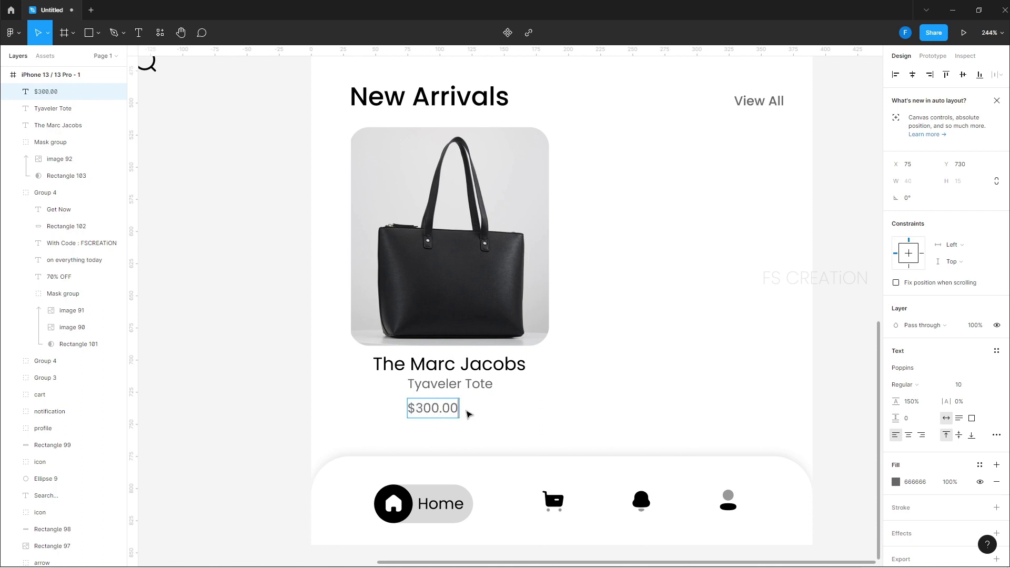
Style the "$300.00" price in Bold weight at font size 15 with fill colour 000000.
{"action": "key", "text": "ctrl+a"}
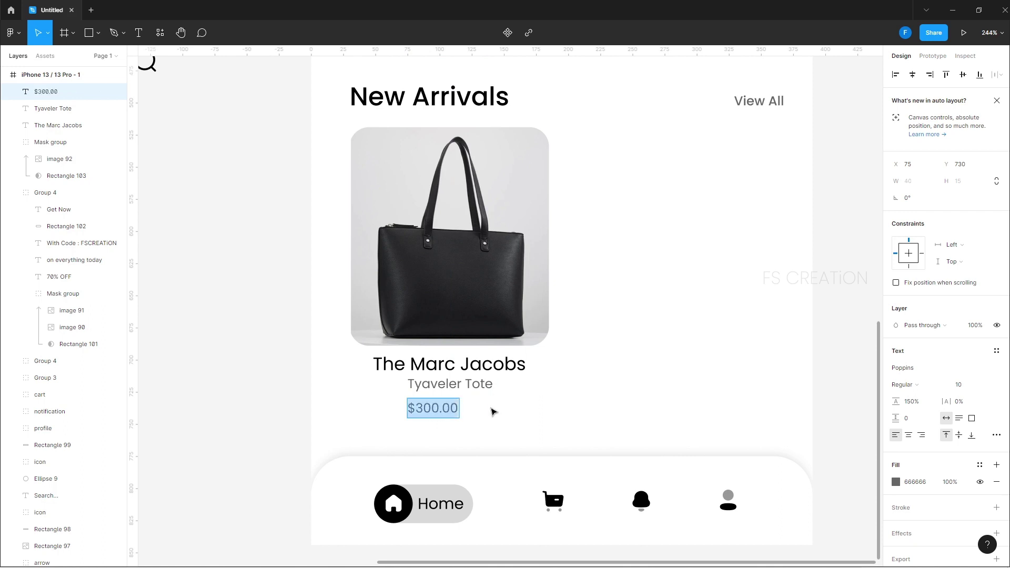
{"action": "left_click", "coordinate": [921, 385]}
{"action": "left_click", "coordinate": [928, 402]}
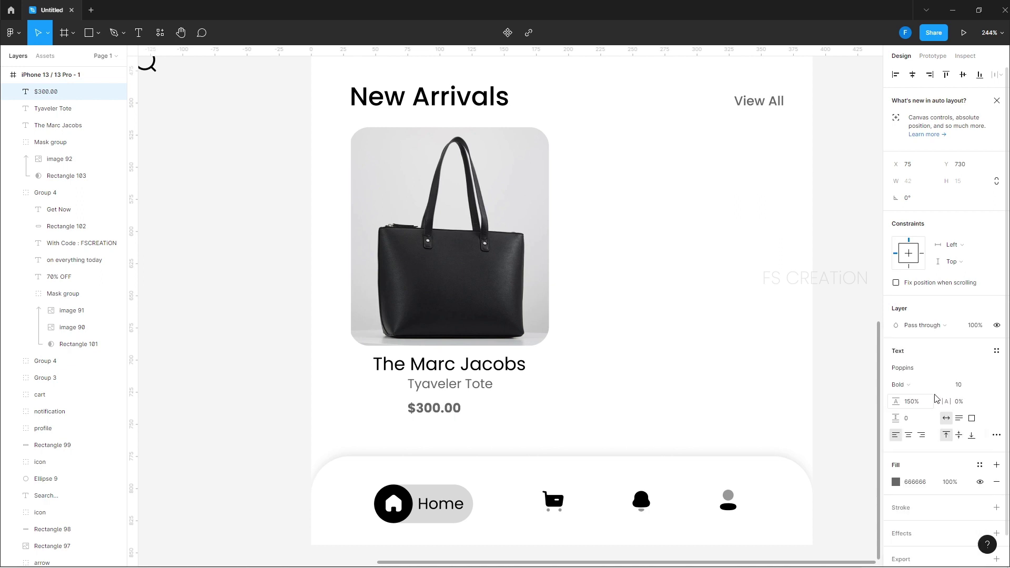
{"action": "left_click", "coordinate": [969, 385]}
{"action": "type", "text": "23"}
{"action": "left_click_drag", "start_coordinate": [972, 382], "coordinate": [962, 385]}
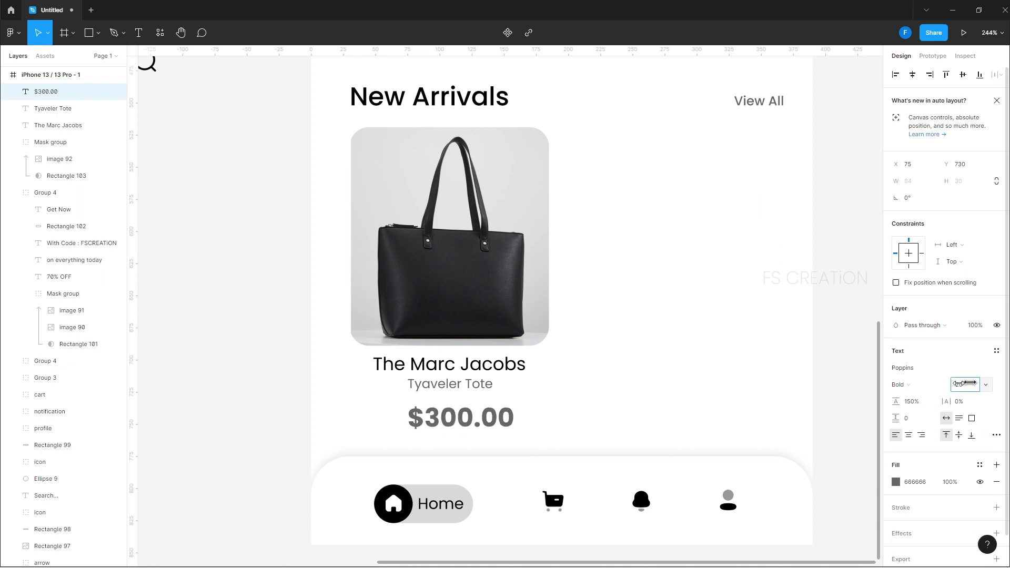
{"action": "left_click", "coordinate": [895, 481]}
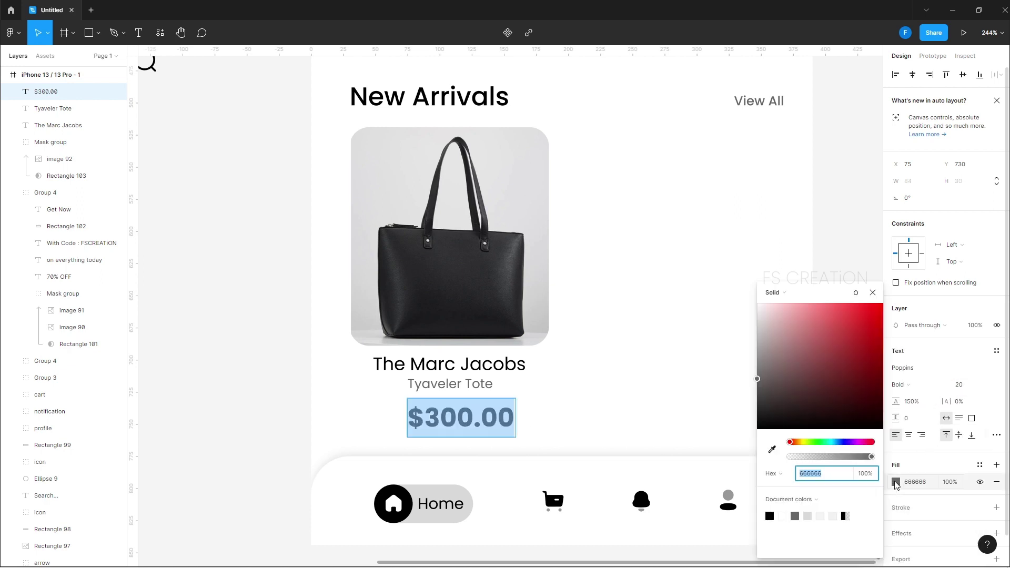
{"action": "type", "text": "000000"}
{"action": "key", "text": "Return"}
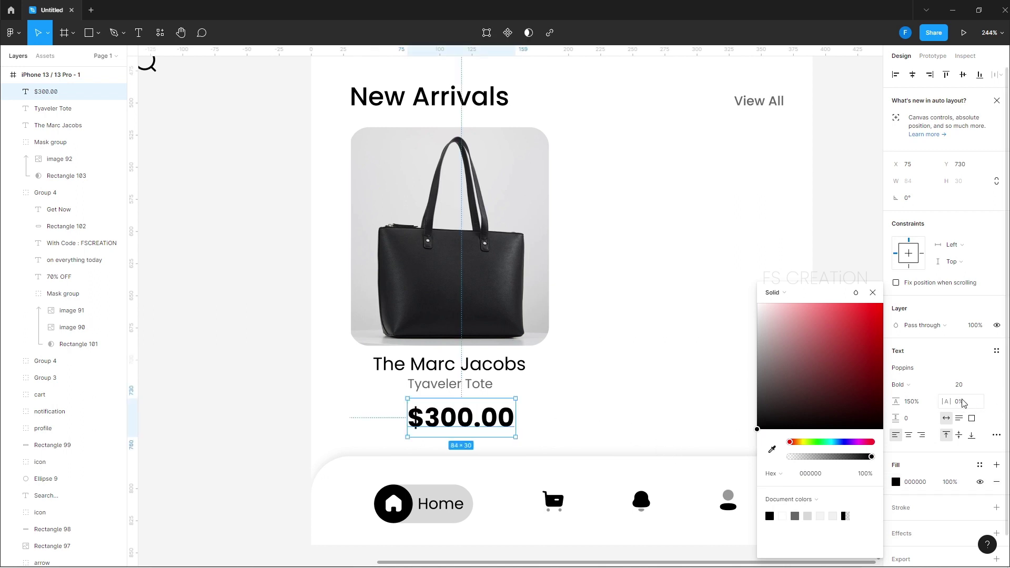
{"action": "left_click", "coordinate": [975, 384]}
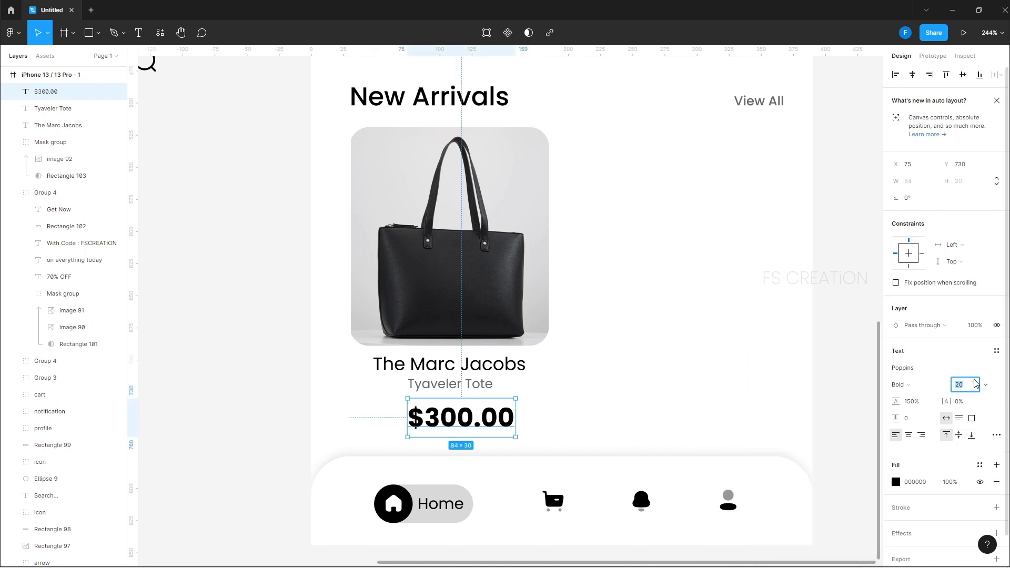
{"action": "key", "text": "Return"}
{"action": "left_click", "coordinate": [563, 385]}
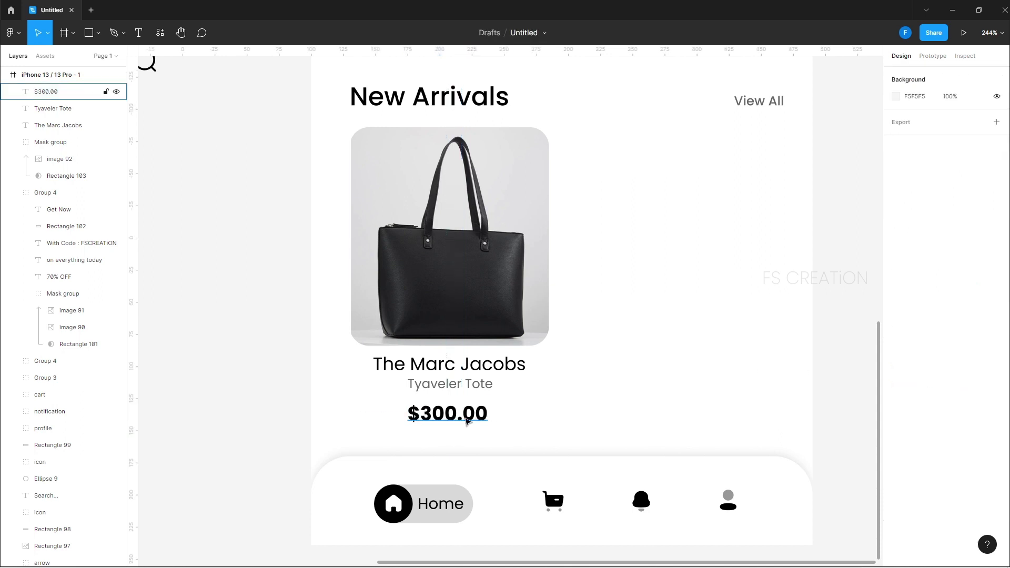
Centre the handbag card and its three text lines horizontally on each other and nudge the price slightly up.
{"action": "left_click_drag", "start_coordinate": [458, 439], "coordinate": [473, 299]}
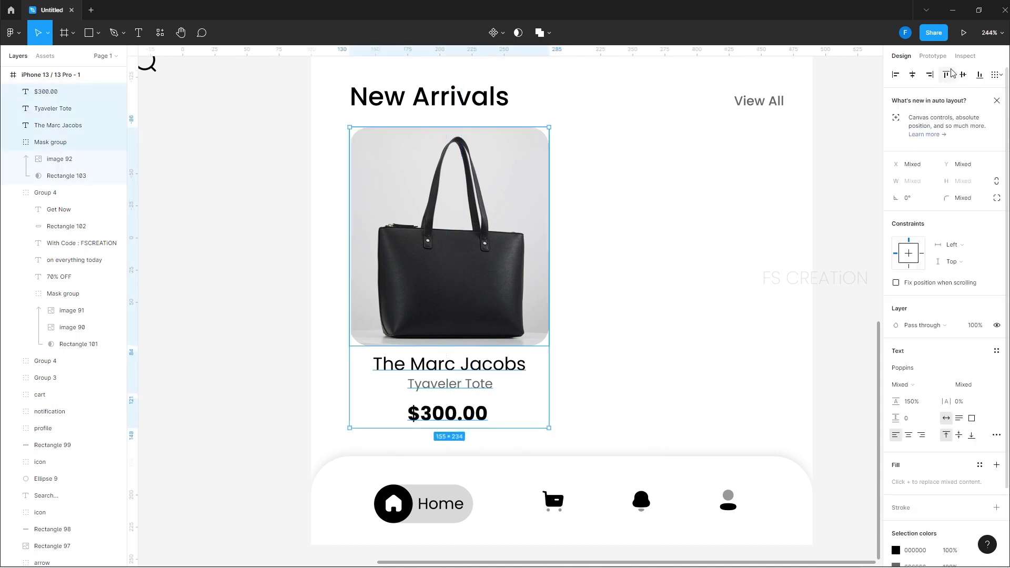
{"action": "left_click", "coordinate": [911, 76]}
{"action": "left_click", "coordinate": [612, 418]}
{"action": "left_click", "coordinate": [463, 418]}
{"action": "left_click_drag", "start_coordinate": [463, 418], "coordinate": [461, 413]}
{"action": "left_click", "coordinate": [556, 406]}
Group the handbag card with its text lines and duplicate the group beside it as a second product card.
{"action": "scroll", "coordinate": [545, 394], "scroll_direction": "up", "scroll_amount": 3}
{"action": "left_click_drag", "start_coordinate": [412, 530], "coordinate": [519, 233]}
{"action": "key", "text": "ctrl+g"}
{"action": "left_click", "coordinate": [603, 313]}
{"action": "left_click", "coordinate": [444, 341]}
{"action": "left_click_drag", "start_coordinate": [398, 350], "coordinate": [635, 340]}
Paste the blue shoe photo into the second card's mask over the handbag, enlarge it and shift it to fill the card.
{"action": "double_click", "coordinate": [606, 363]}
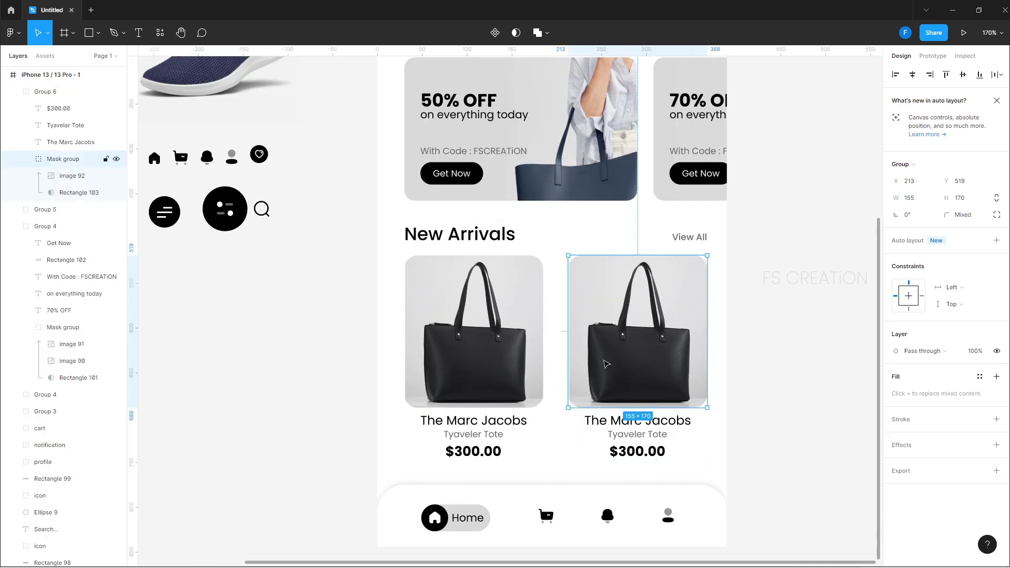
{"action": "scroll", "coordinate": [330, 216], "scroll_direction": "down", "scroll_amount": 3}
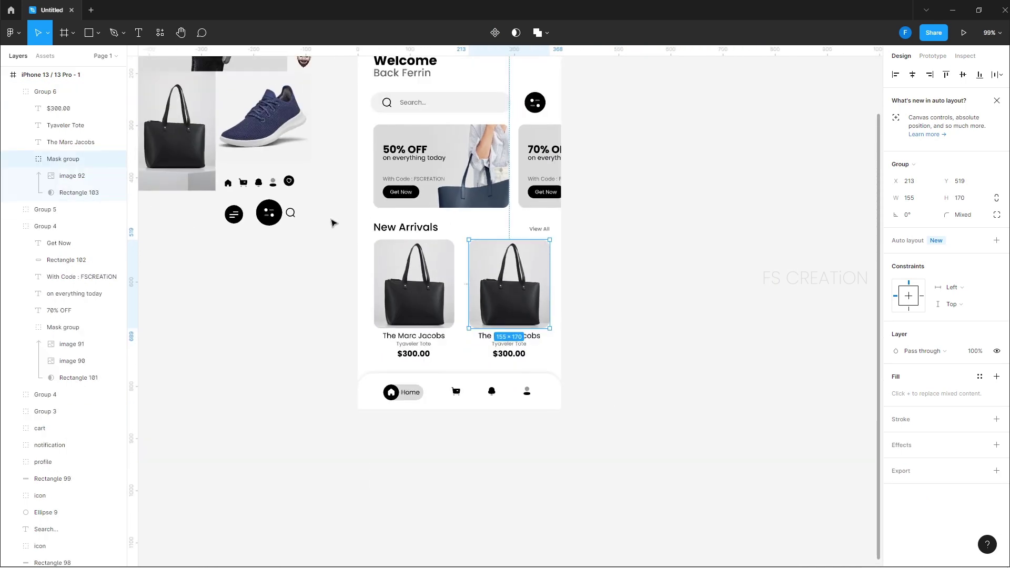
{"action": "left_click", "coordinate": [268, 116]}
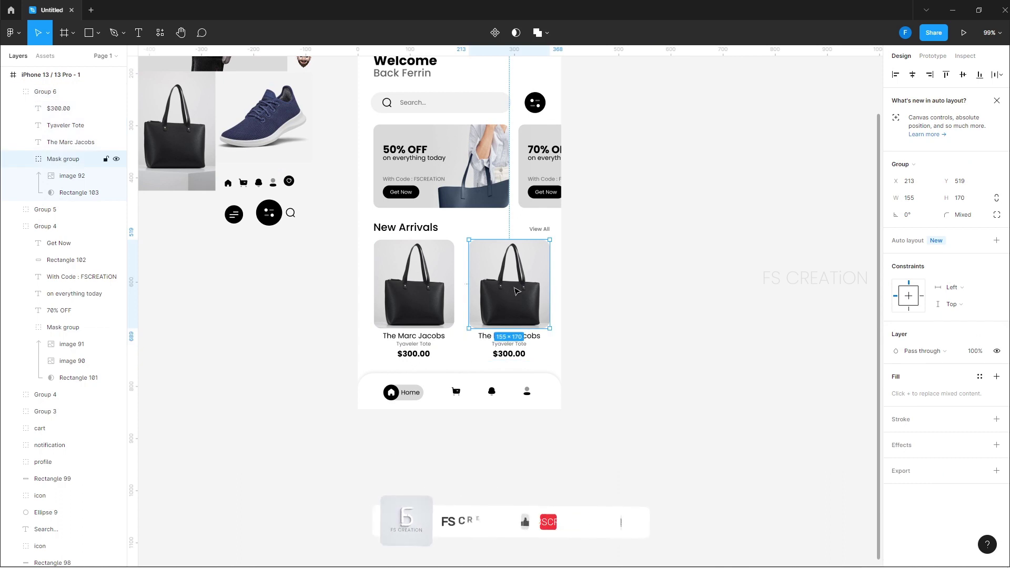
{"action": "key", "text": "ctrl+v"}
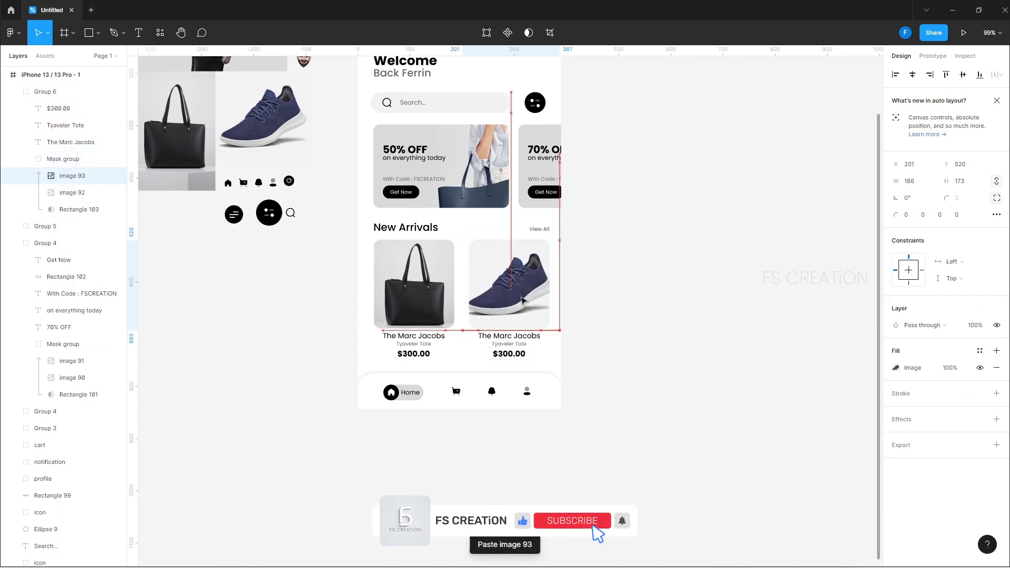
{"action": "left_click_drag", "start_coordinate": [520, 298], "coordinate": [518, 300]}
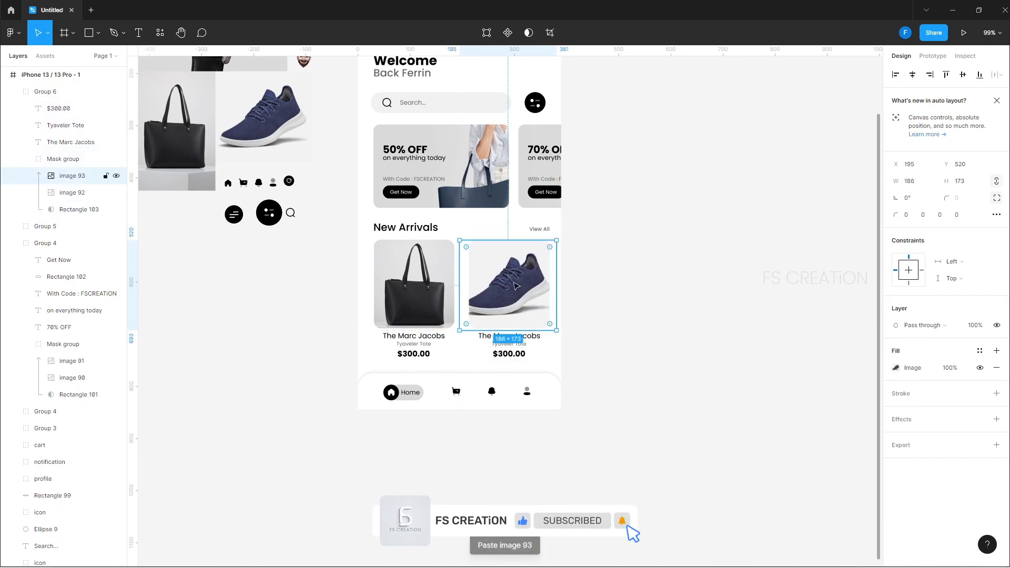
{"action": "left_click_drag", "start_coordinate": [556, 240], "coordinate": [564, 232]}
{"action": "left_click_drag", "start_coordinate": [524, 277], "coordinate": [533, 277]}
{"action": "left_click", "coordinate": [633, 289]}
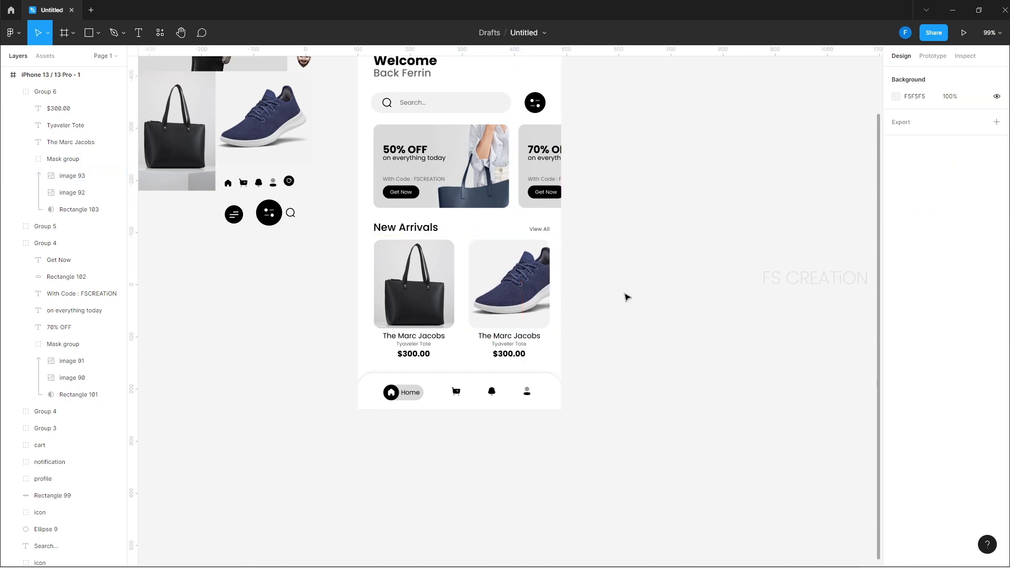
Change the second card's product name to "Axel Arigato".
{"action": "scroll", "coordinate": [525, 356], "scroll_direction": "up", "scroll_amount": 5}
{"action": "scroll", "coordinate": [526, 356], "scroll_direction": "up", "scroll_amount": 3}
{"action": "left_click", "coordinate": [511, 313]}
{"action": "double_click", "coordinate": [513, 312]}
{"action": "double_click", "coordinate": [512, 313]}
{"action": "left_click", "coordinate": [513, 312]}
{"action": "key", "text": "ctrl+a"}
{"action": "type", "text": "Axel Arigato"}
{"action": "key", "text": "Escape"}
Change the second card's subtitle to "Clean 90 Triple" and its price to "$250.00".
{"action": "double_click", "coordinate": [505, 335]}
{"action": "type", "text": "Cl"}
{"action": "key", "text": "Escape"}
{"action": "double_click", "coordinate": [489, 358]}
{"action": "type", "text": "$250.00"}
{"action": "key", "text": "Escape"}
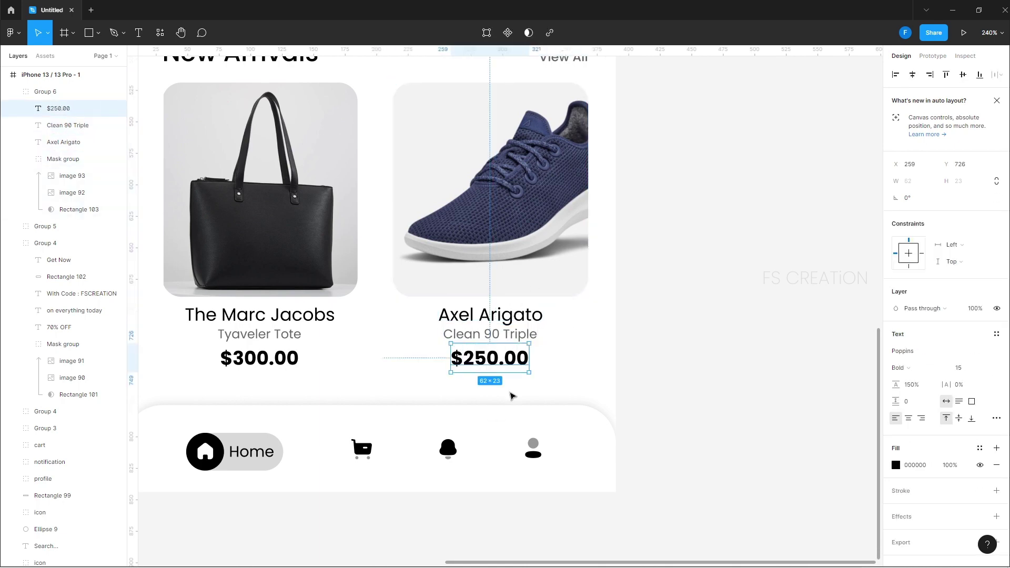
{"action": "left_click", "coordinate": [732, 284]}
Move the shoe card closer to the handbag card and duplicate the handbag card as a third card running off the frame's right edge.
{"action": "scroll", "coordinate": [581, 542], "scroll_direction": "down", "scroll_amount": 5}
{"action": "left_click", "coordinate": [550, 413]}
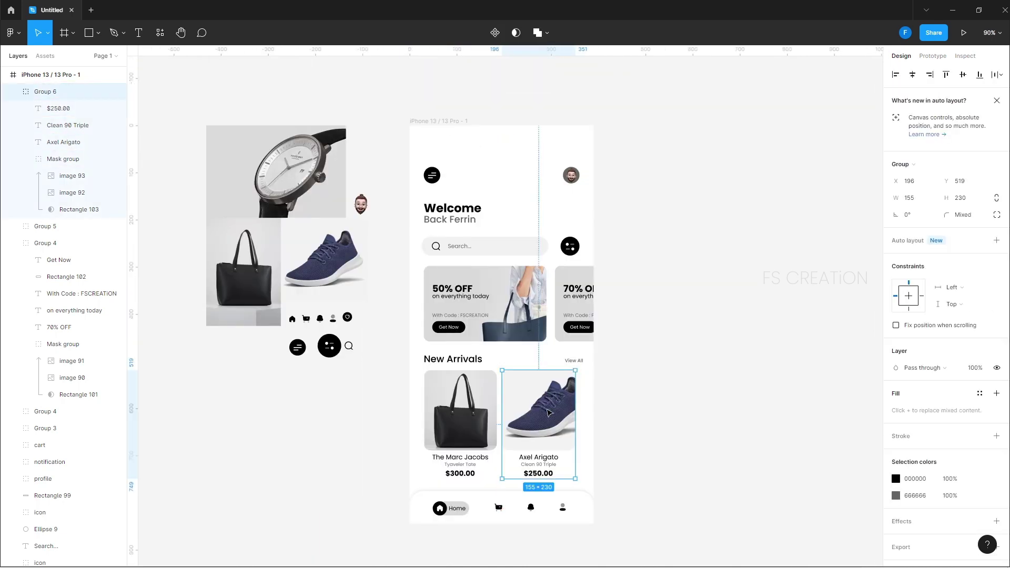
{"action": "left_click", "coordinate": [434, 414]}
{"action": "left_click_drag", "start_coordinate": [438, 410], "coordinate": [590, 405]}
{"action": "left_click", "coordinate": [654, 340]}
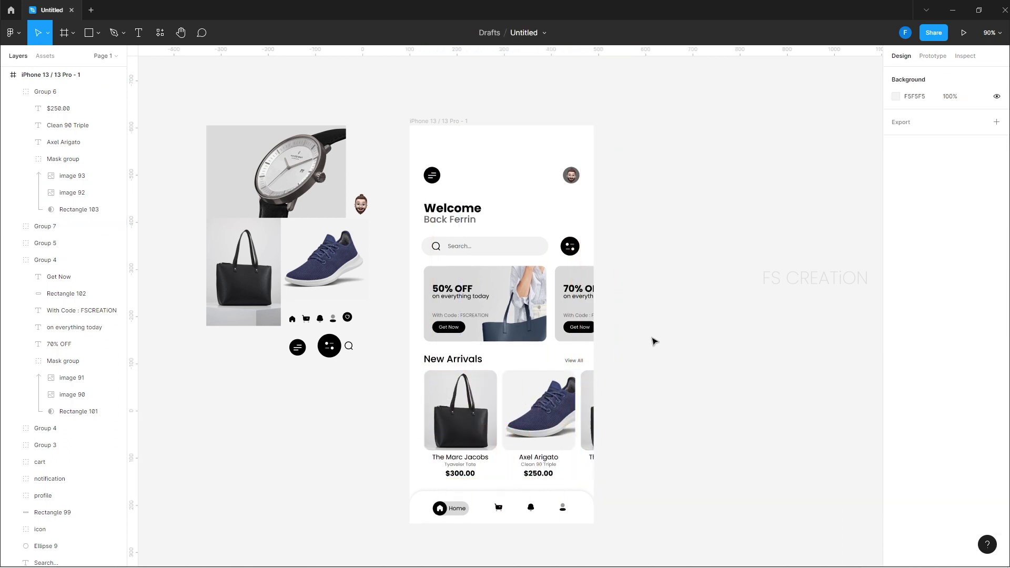
Move the header, search bar, banners and New Arrivals section together slightly up in the phone frame.
{"action": "key", "text": "shift+0"}
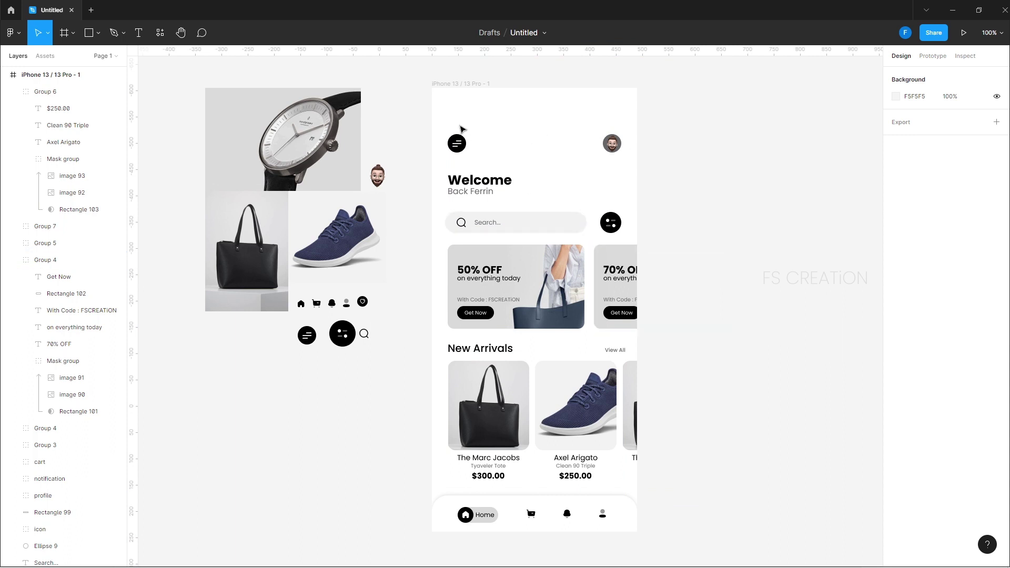
{"action": "left_click_drag", "start_coordinate": [446, 125], "coordinate": [702, 474]}
{"action": "left_click_drag", "start_coordinate": [629, 404], "coordinate": [628, 385]}
{"action": "left_click", "coordinate": [775, 139]}
Duplicate the New Arrivals heading, "View All" and product cards directly below the section and group the copies.
{"action": "left_click_drag", "start_coordinate": [453, 341], "coordinate": [688, 464]}
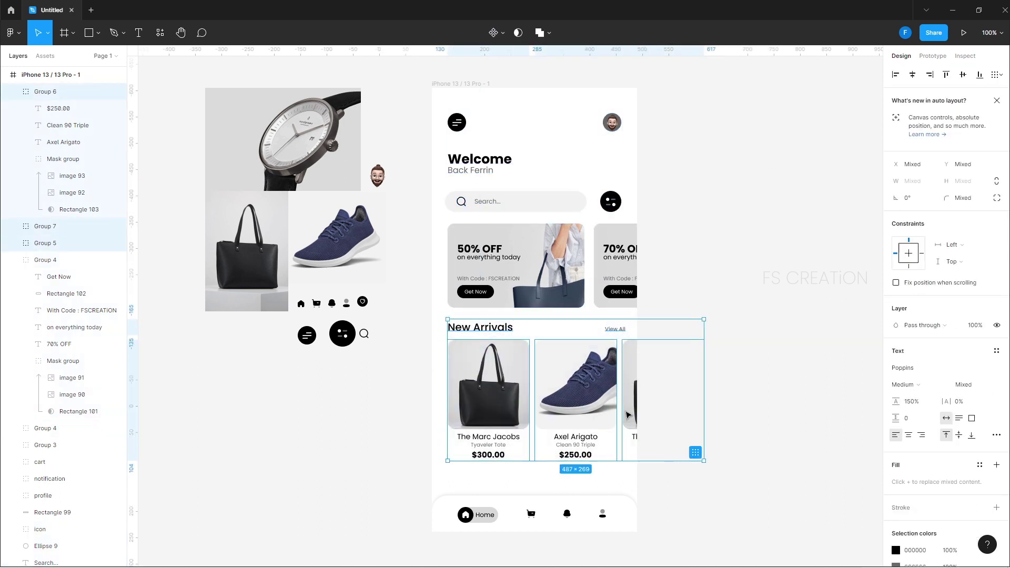
{"action": "left_click_drag", "start_coordinate": [554, 371], "coordinate": [558, 515]}
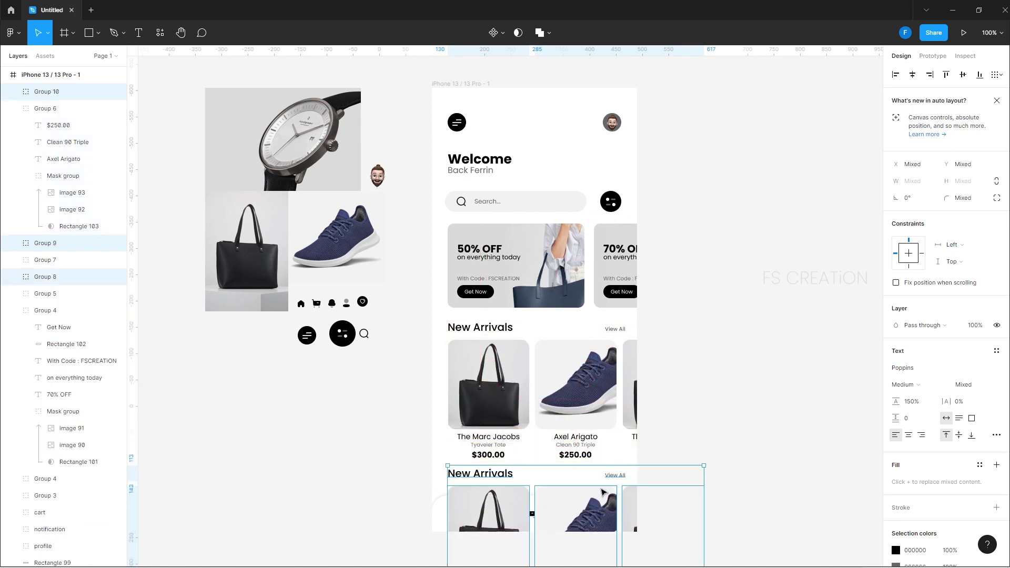
{"action": "key", "text": "ctrl+g"}
{"action": "left_click", "coordinate": [17, 109]}
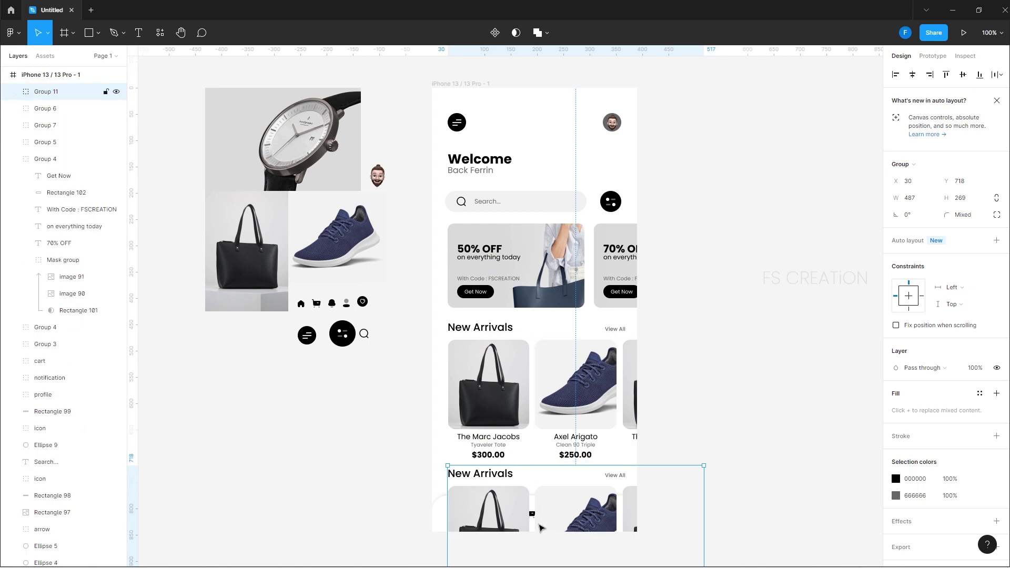
Send the duplicated section group to the back so it lies behind the bottom navigation bar.
{"action": "right_click", "coordinate": [476, 504]}
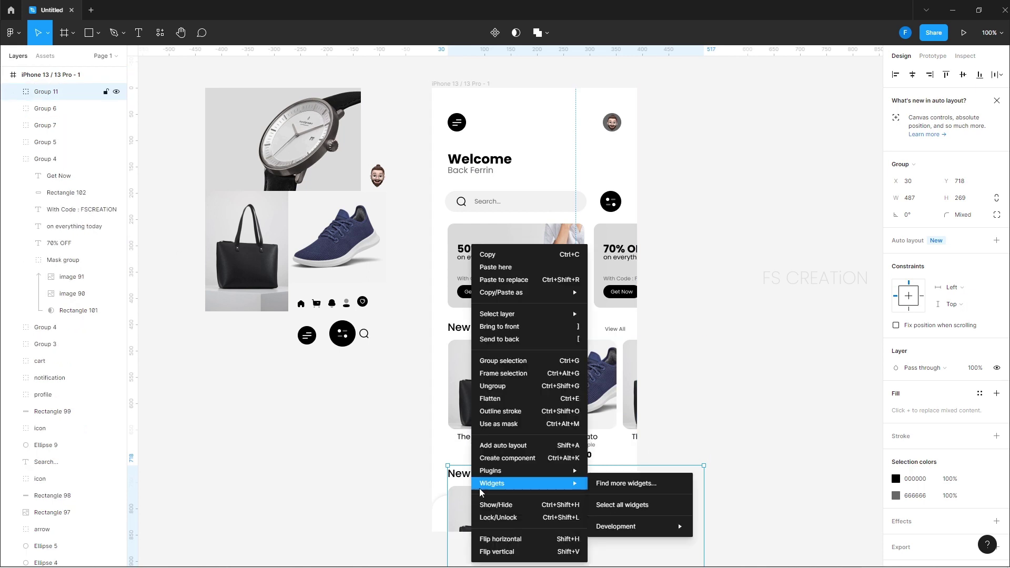
{"action": "left_click", "coordinate": [564, 341]}
{"action": "left_click", "coordinate": [665, 421]}
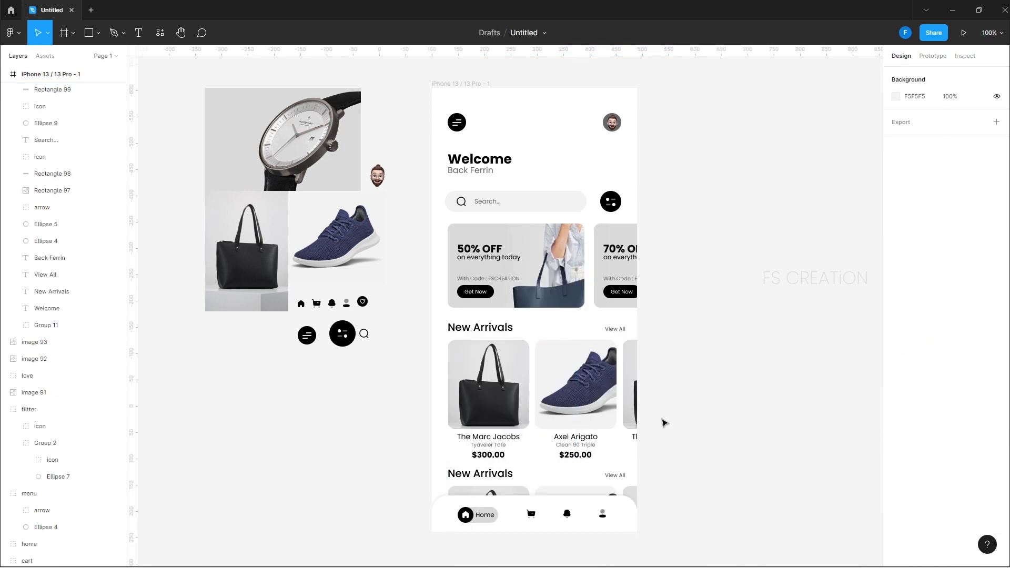
Move the duplicated section slightly down and change its heading to "Top Collections".
{"action": "left_click", "coordinate": [489, 481]}
{"action": "left_click_drag", "start_coordinate": [489, 481], "coordinate": [490, 487]}
{"action": "double_click", "coordinate": [490, 482]}
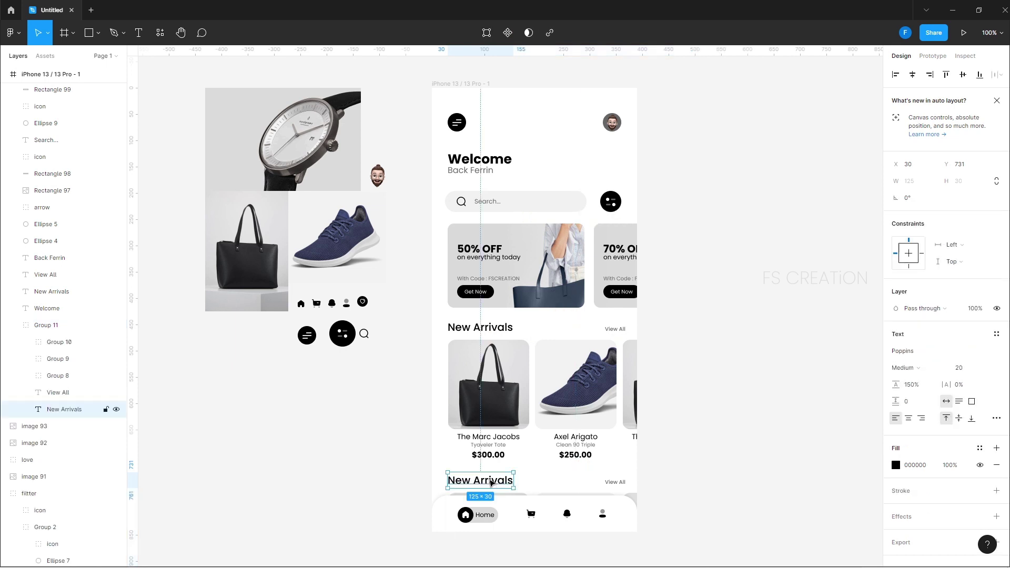
{"action": "double_click", "coordinate": [490, 480]}
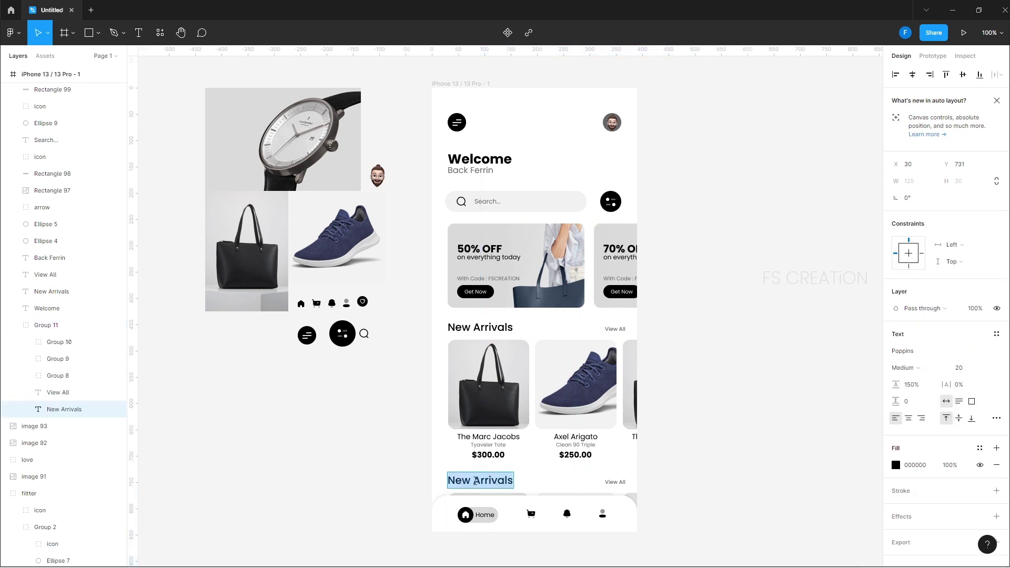
{"action": "type", "text": "Top Collections"}
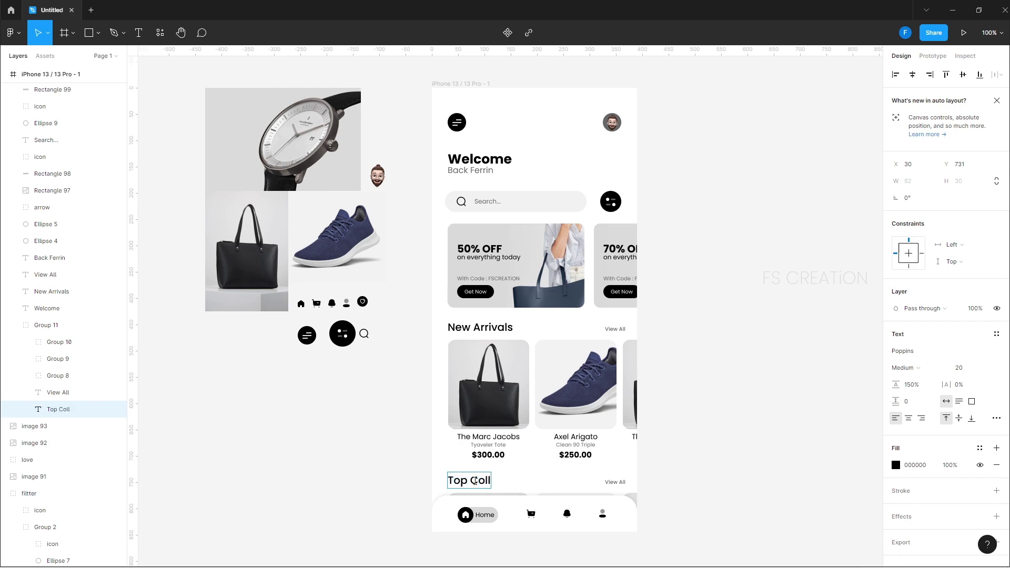
{"action": "left_click", "coordinate": [705, 408]}
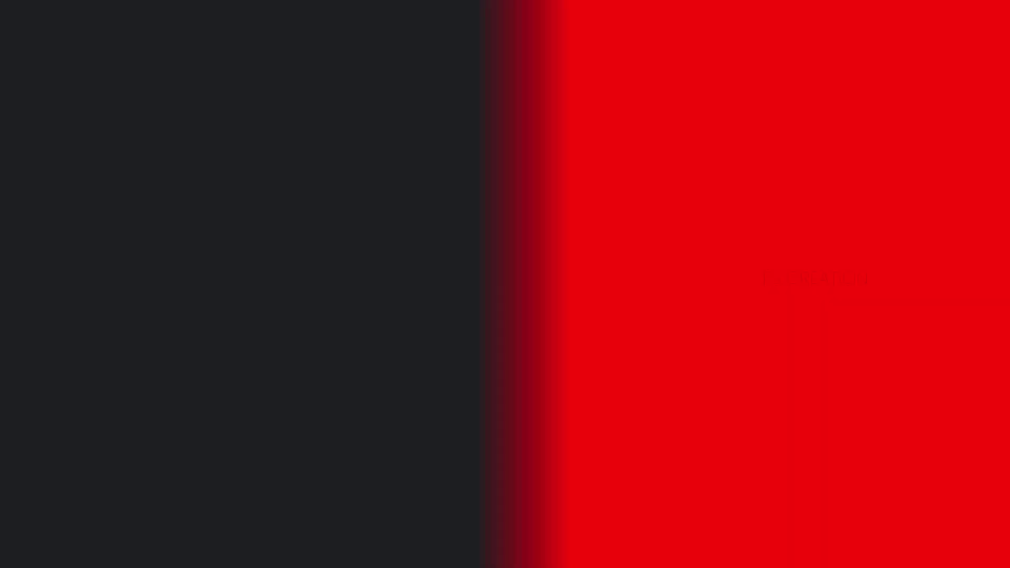